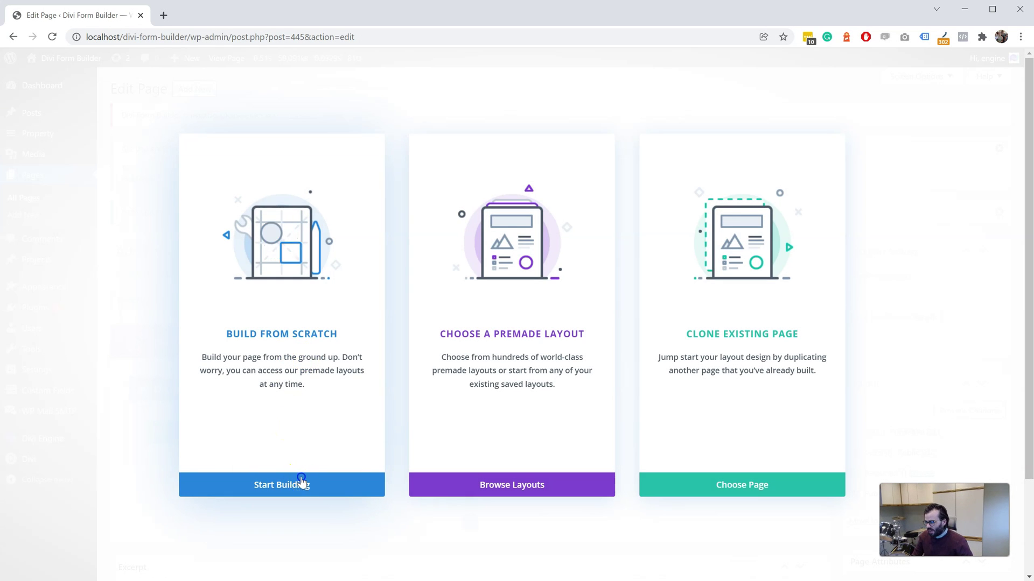
Start building with a single-column row and bring up the Divi Form Builder modules.
click(300, 484)
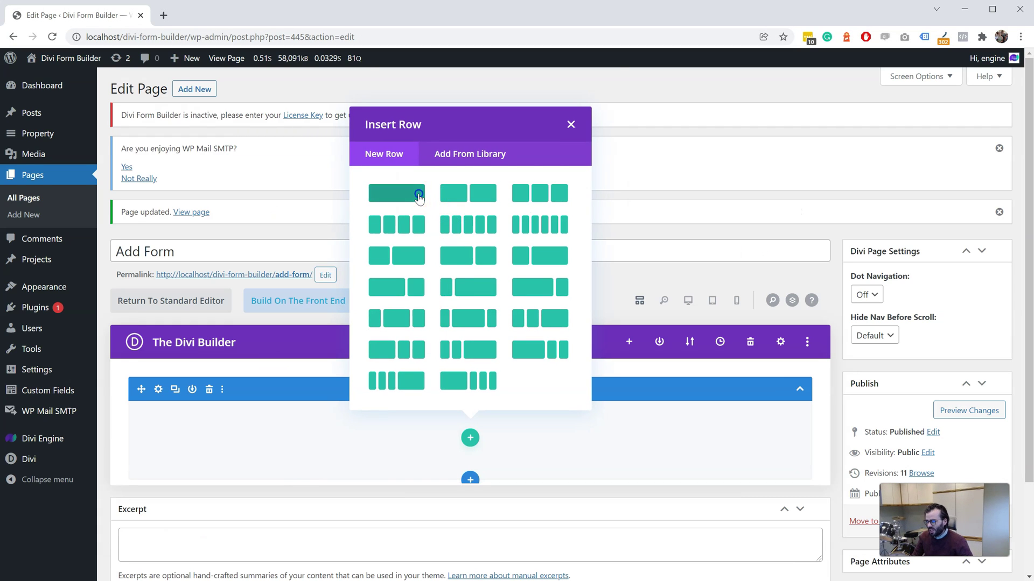
click(418, 192)
scroll(455, 269, down, 10)
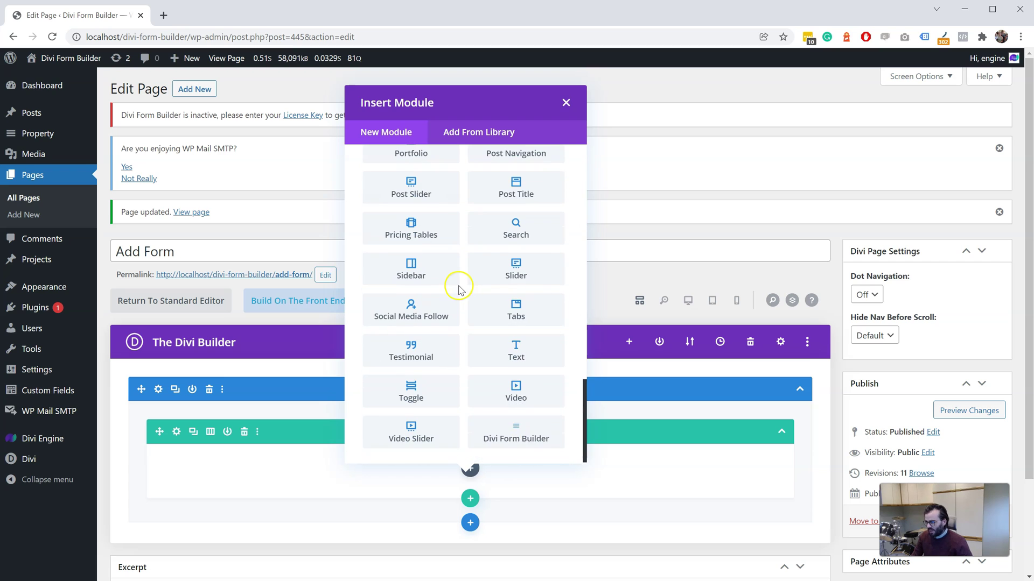
click(514, 441)
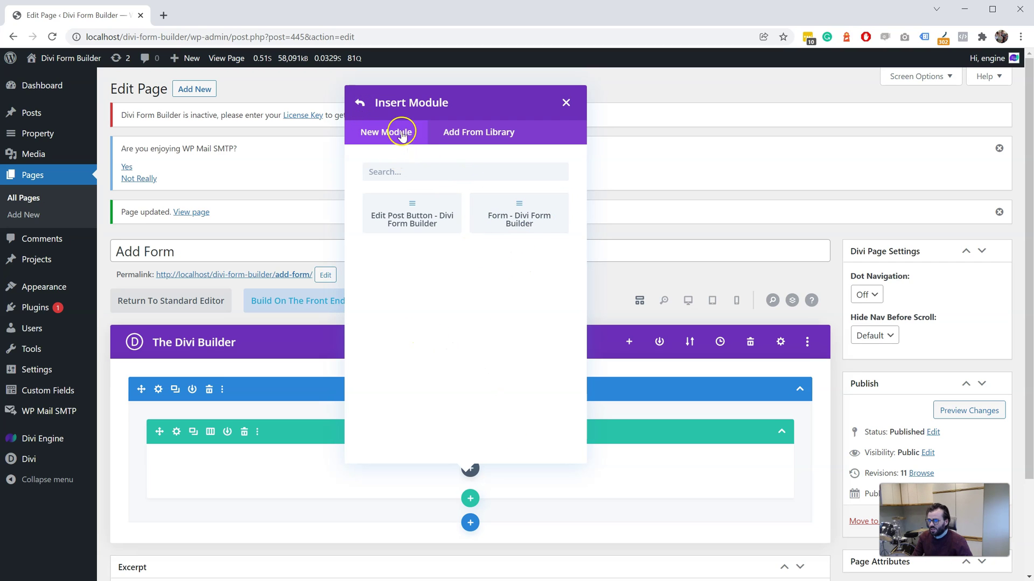
click(494, 216)
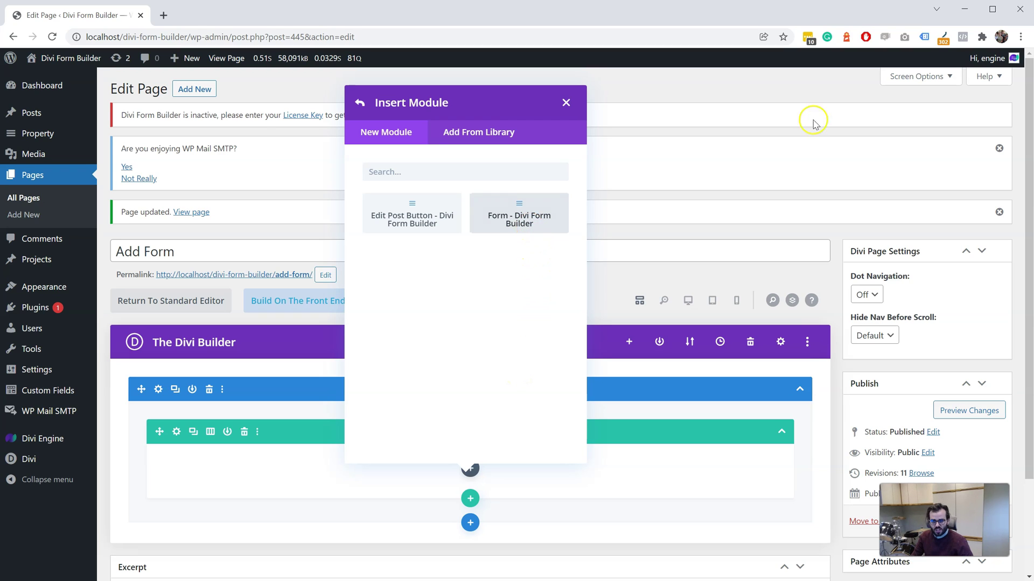
Insert the Form - Divi Form Builder module into the row.
click(498, 217)
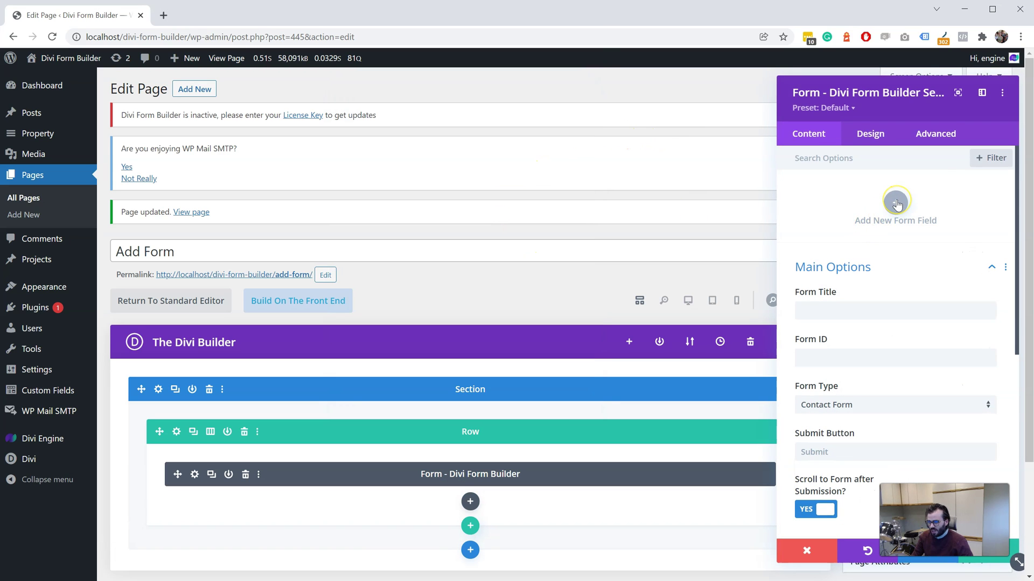
click(688, 304)
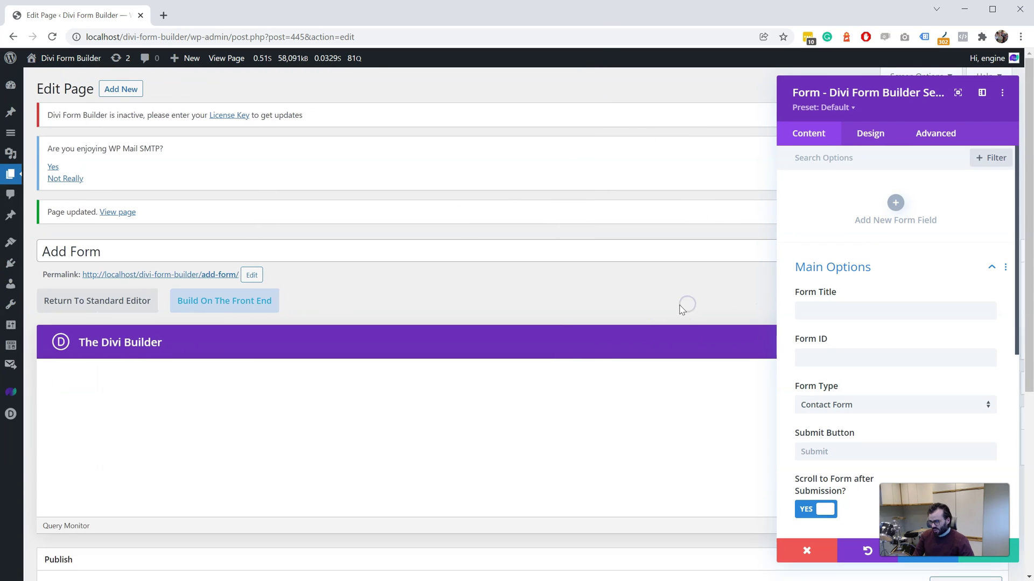
scroll(683, 307, down, 4)
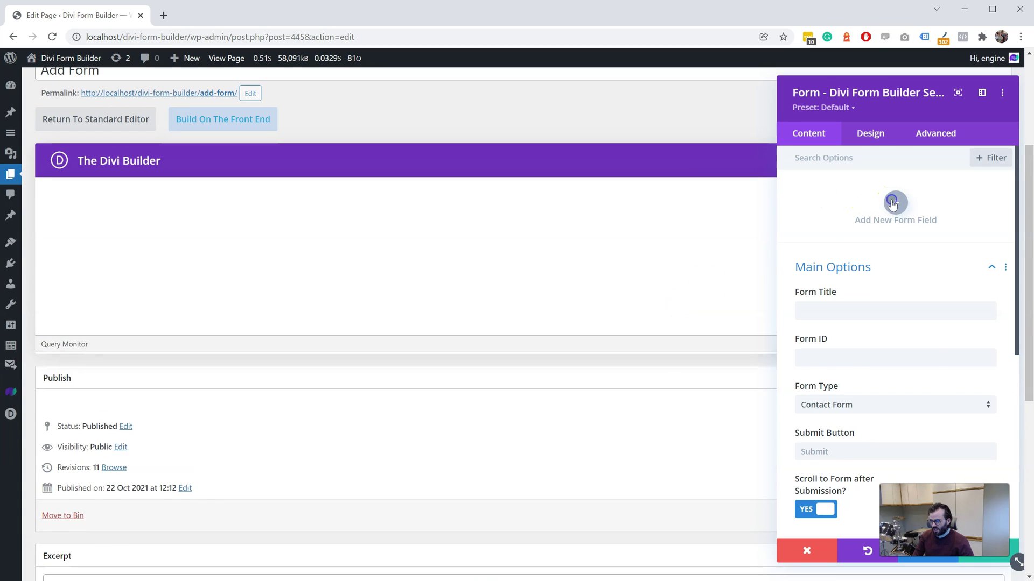
Add a new Input Field titled 'Name' to the form, keeping the settings panel docked.
click(895, 202)
click(881, 232)
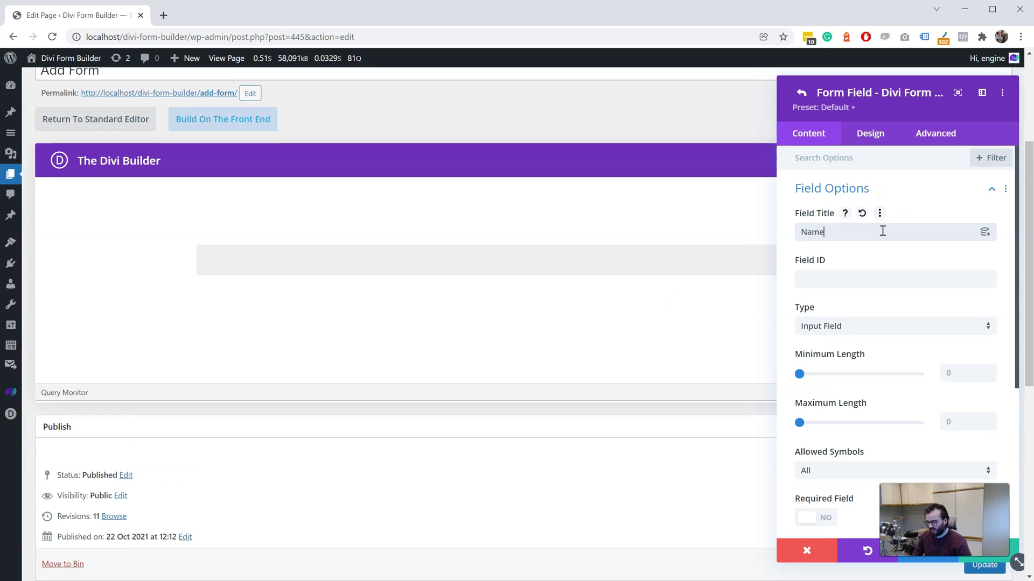
click(855, 186)
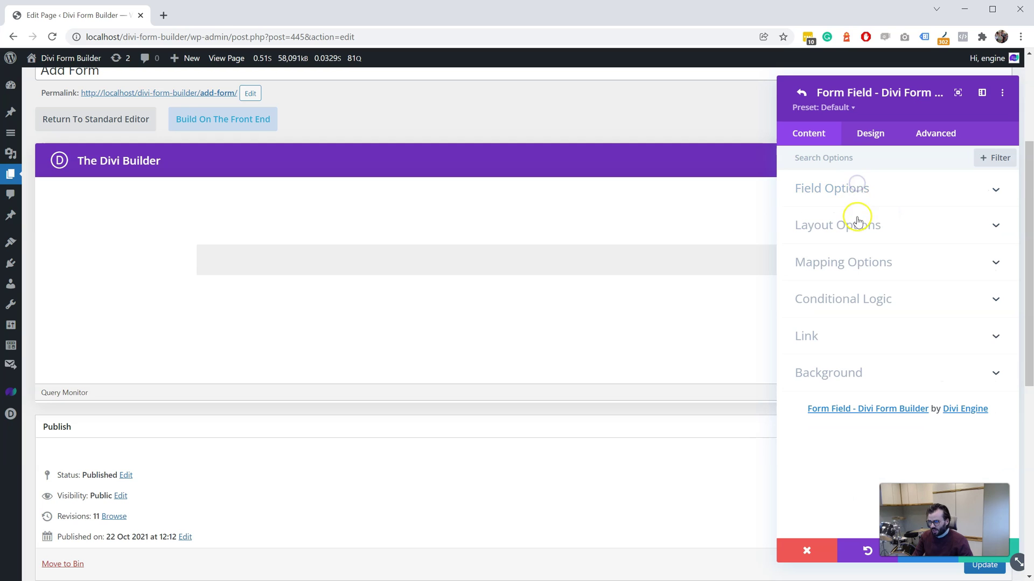
drag(865, 95, 214, 122)
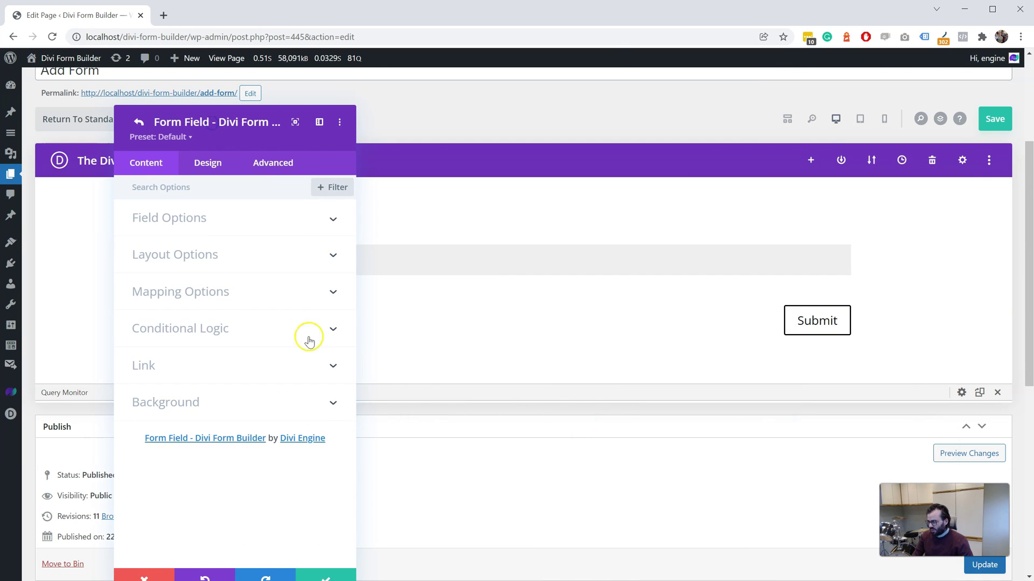
click(318, 122)
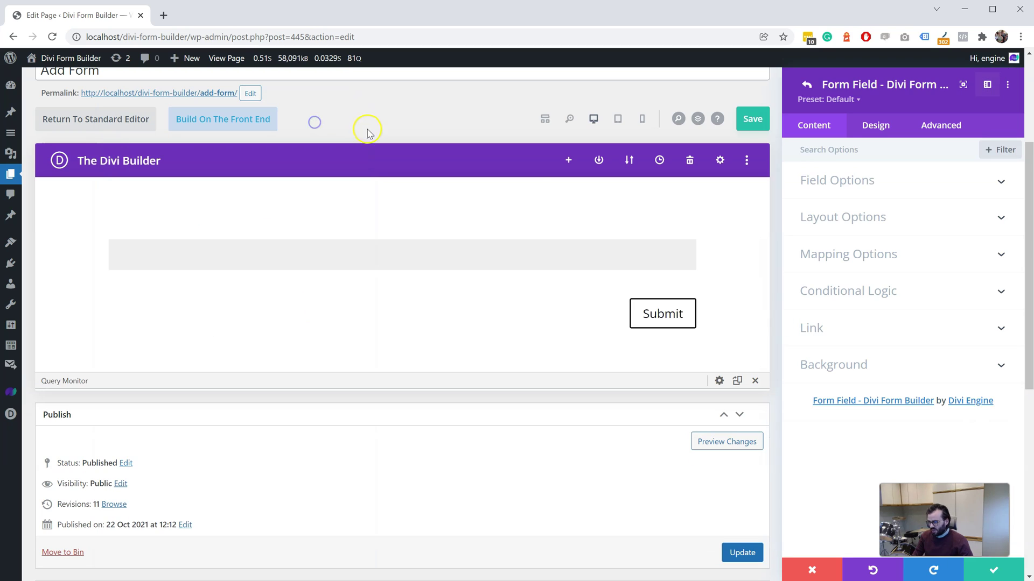
click(888, 189)
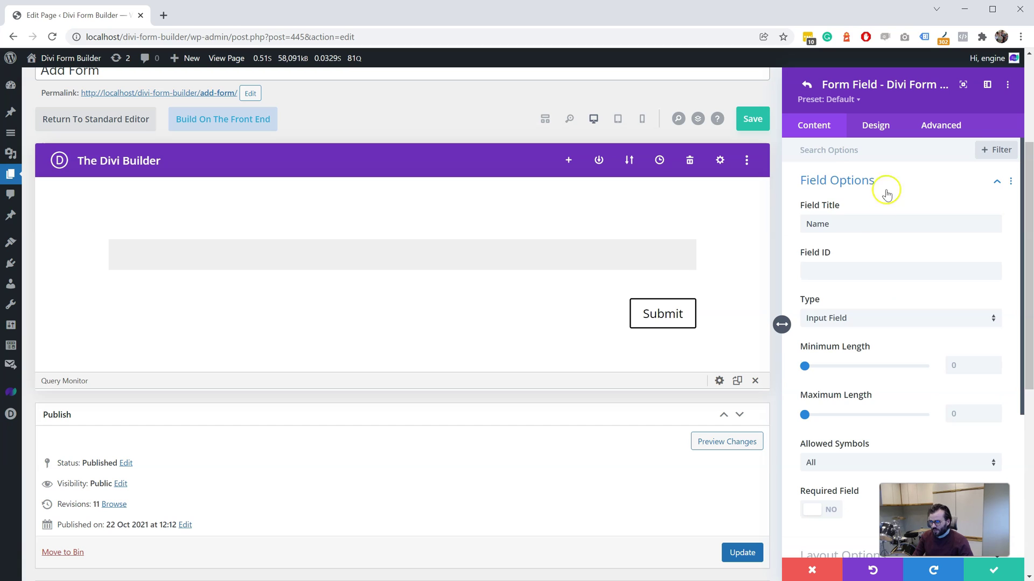
scroll(865, 271, down, 1)
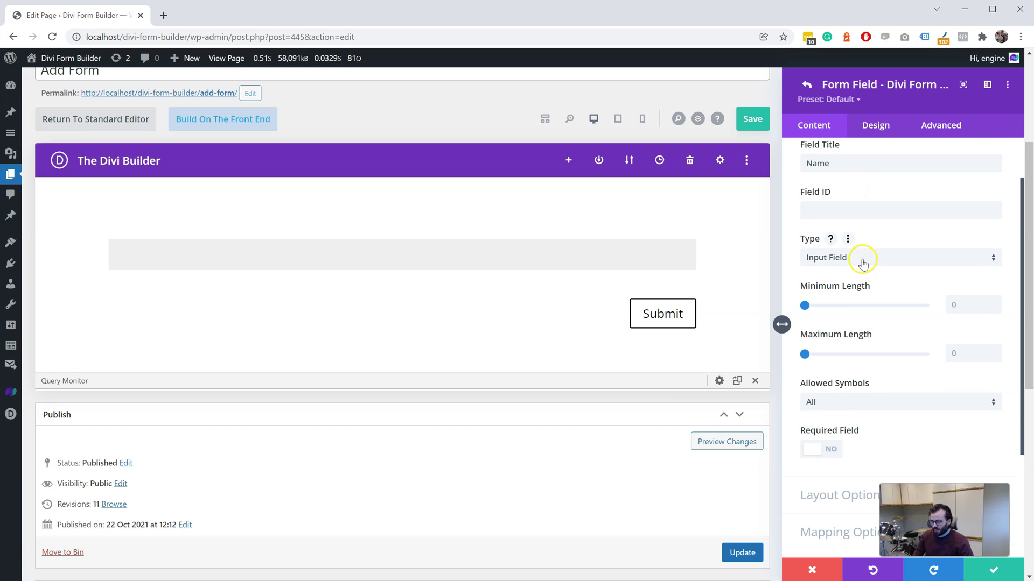
Make the Name field a Hidden Field with value Page Name and Field ID 'page_name'.
click(863, 259)
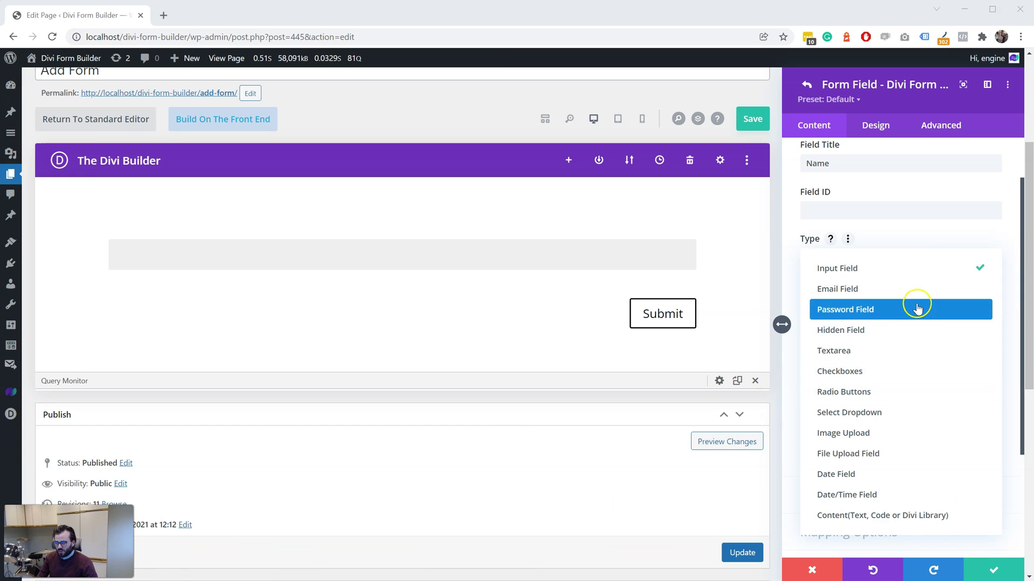
click(884, 335)
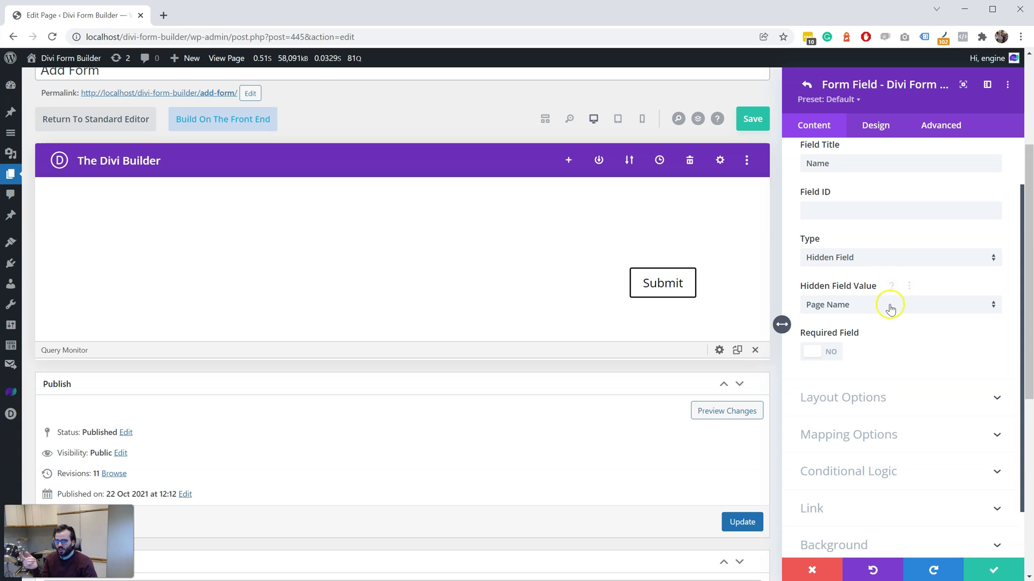
click(889, 305)
click(894, 323)
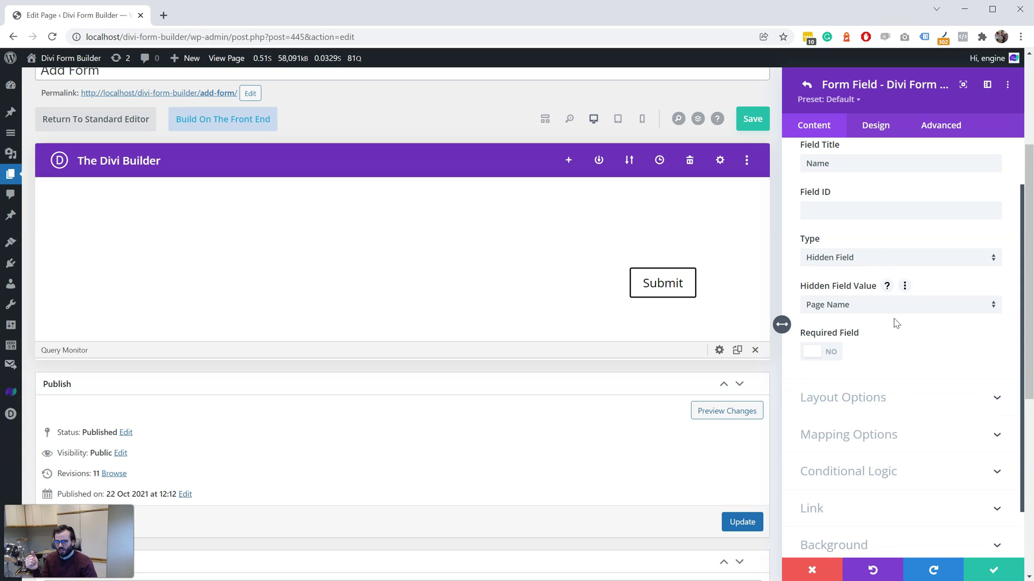
click(868, 212)
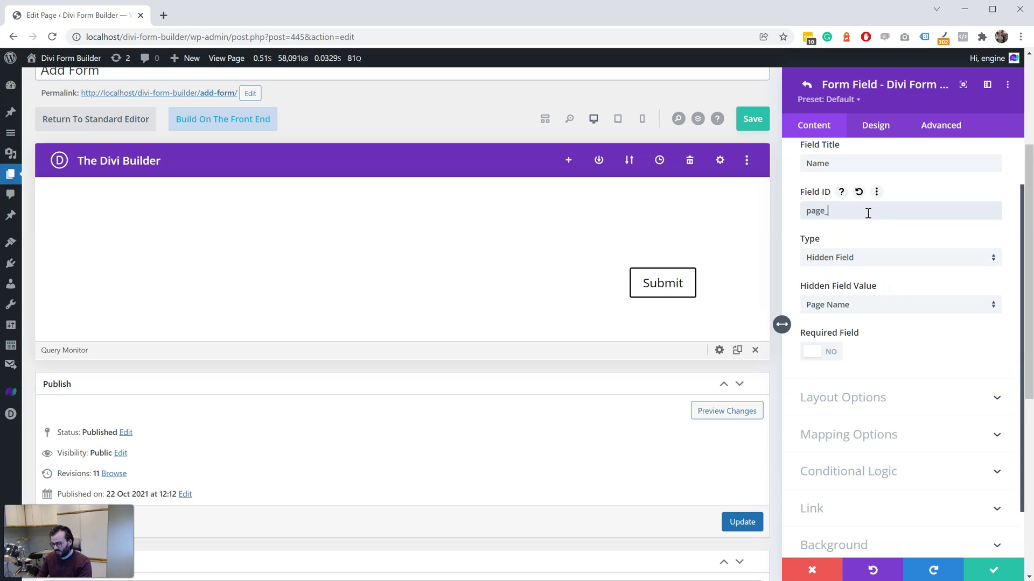
double_click(868, 212)
key(ctrl+c)
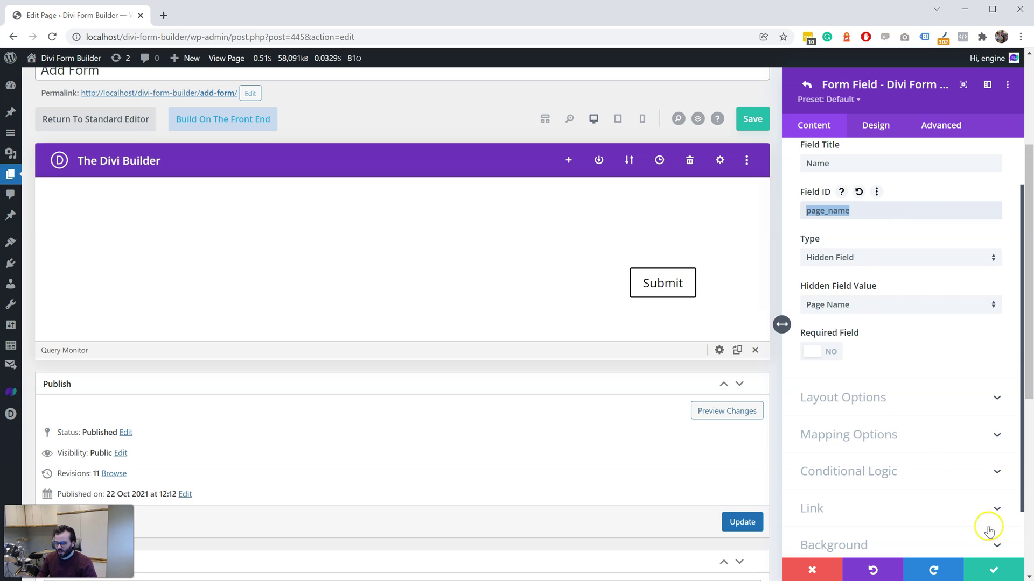
Set the form's Email Template to 'Form Submitted on: %%page_name%%'.
click(992, 566)
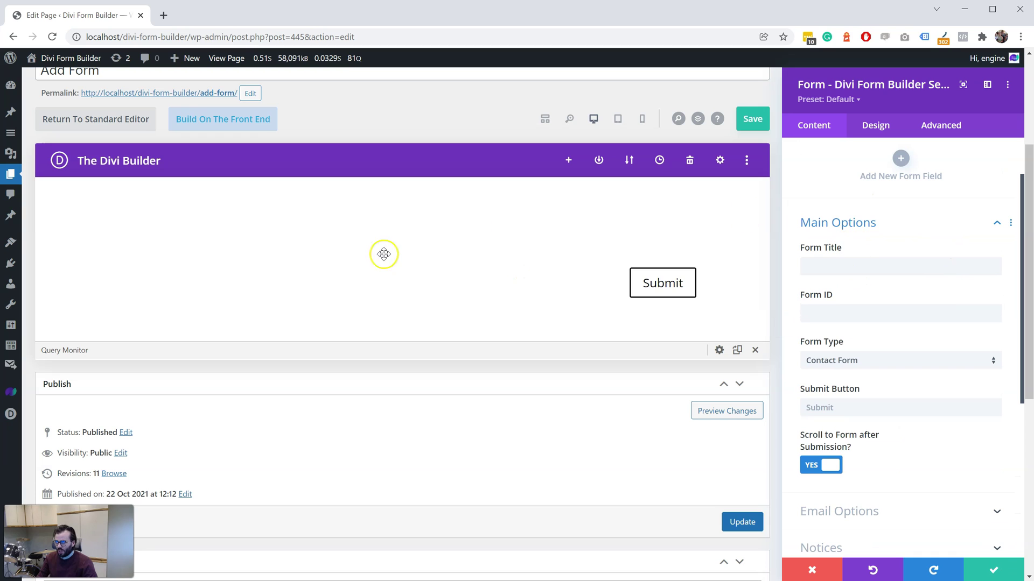
scroll(898, 370, down, 3)
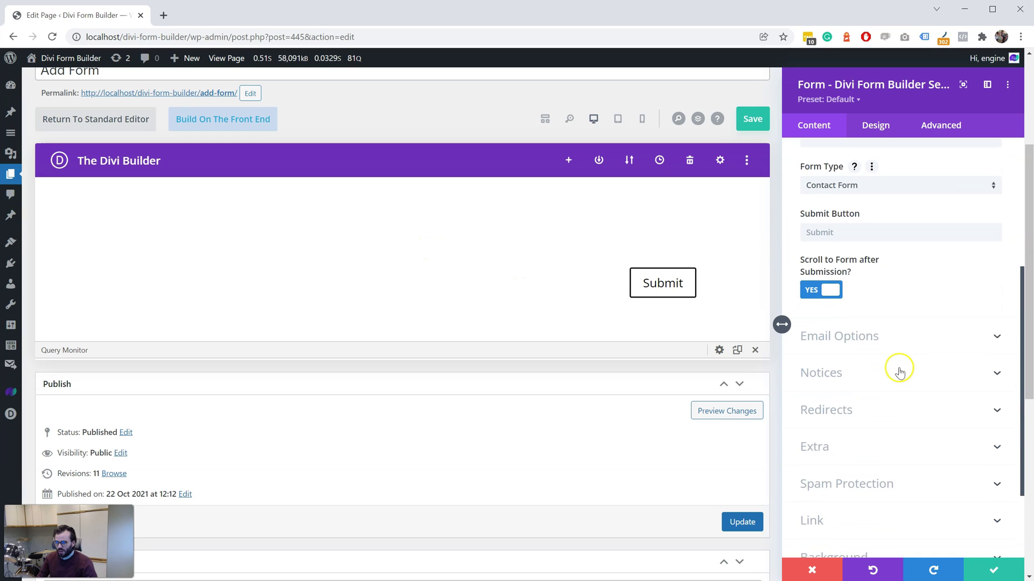
click(893, 335)
click(871, 389)
key(ctrl+v)
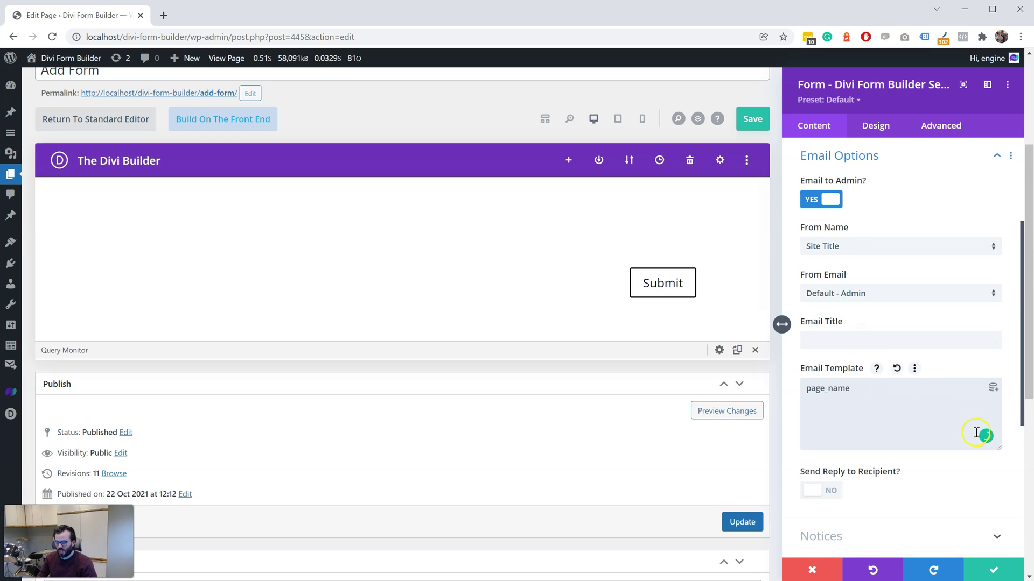
key(ctrl+z)
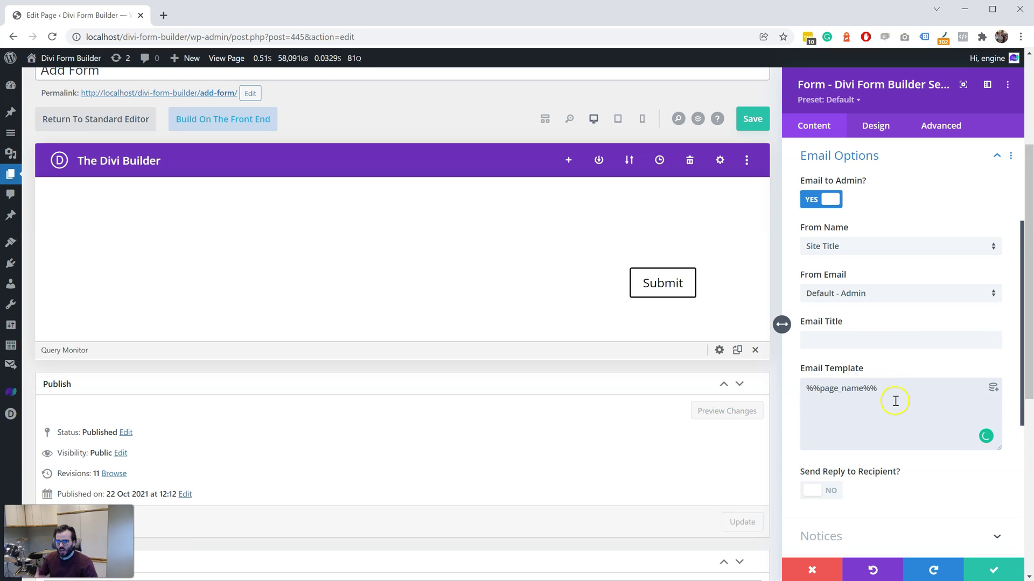
click(810, 391)
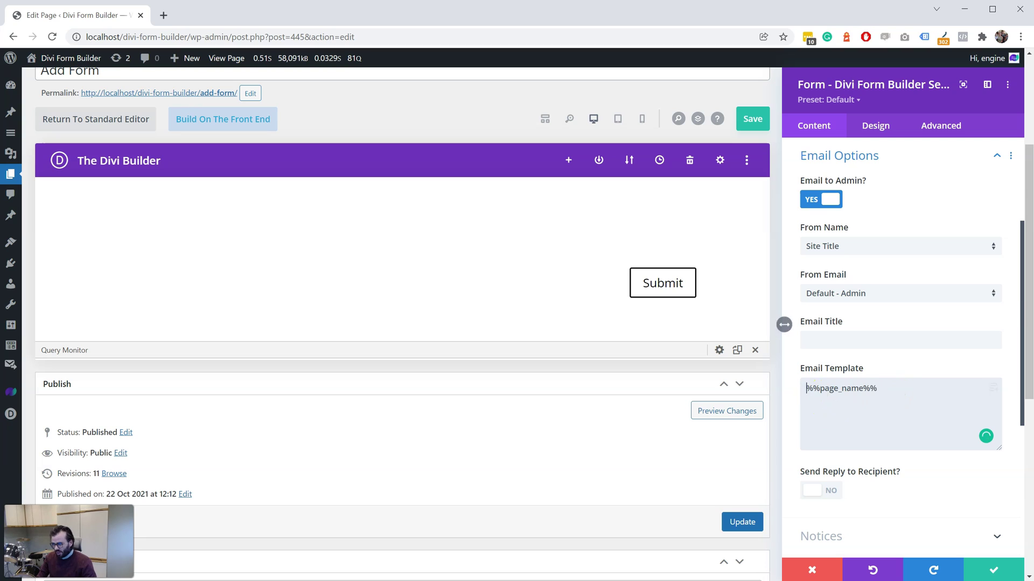
text(Foirm Submitted on:)
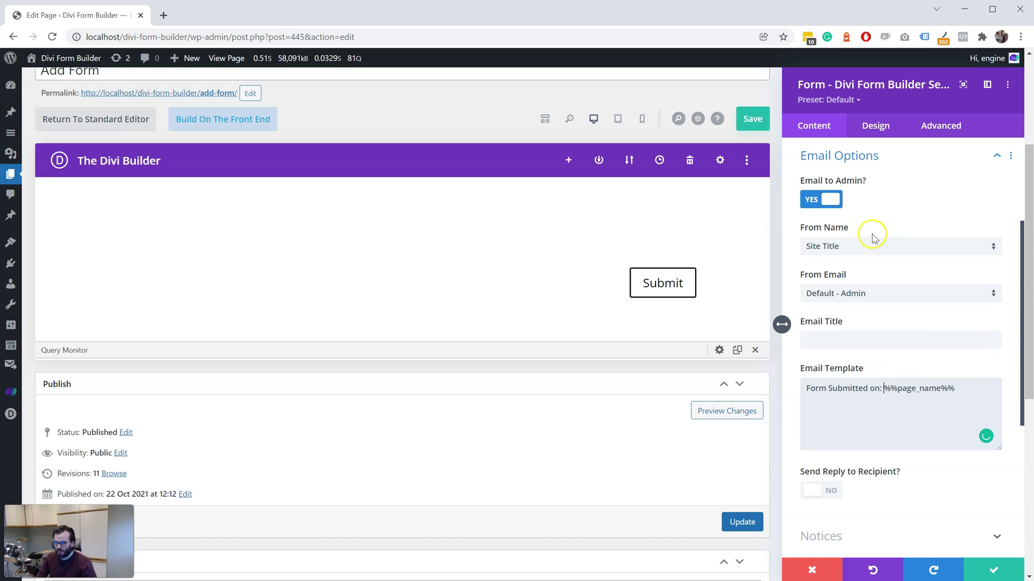
scroll(872, 237, up, 3)
Switch the Name field's hidden value source from the Price ACF field to Custom Text.
click(811, 192)
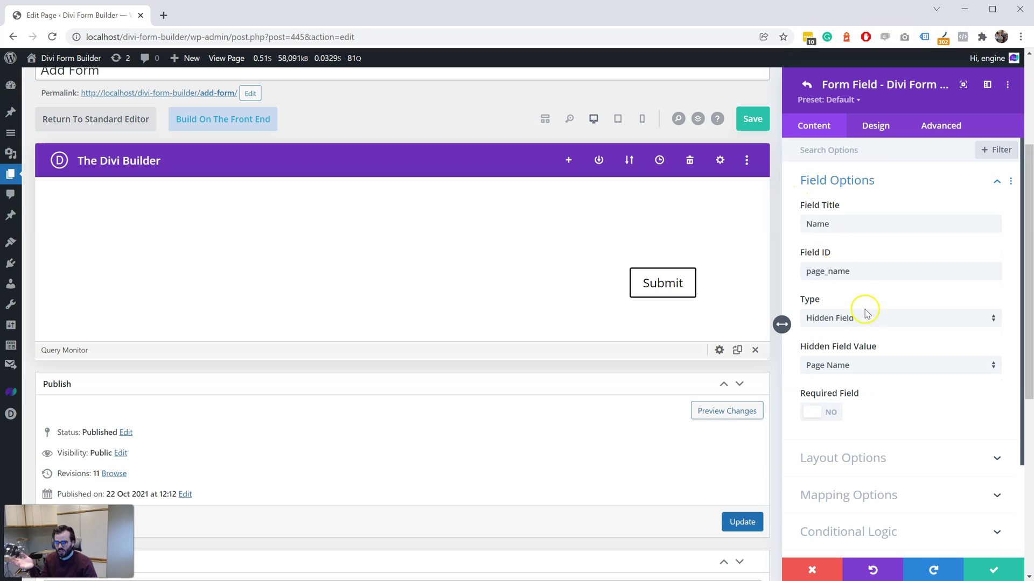
click(882, 365)
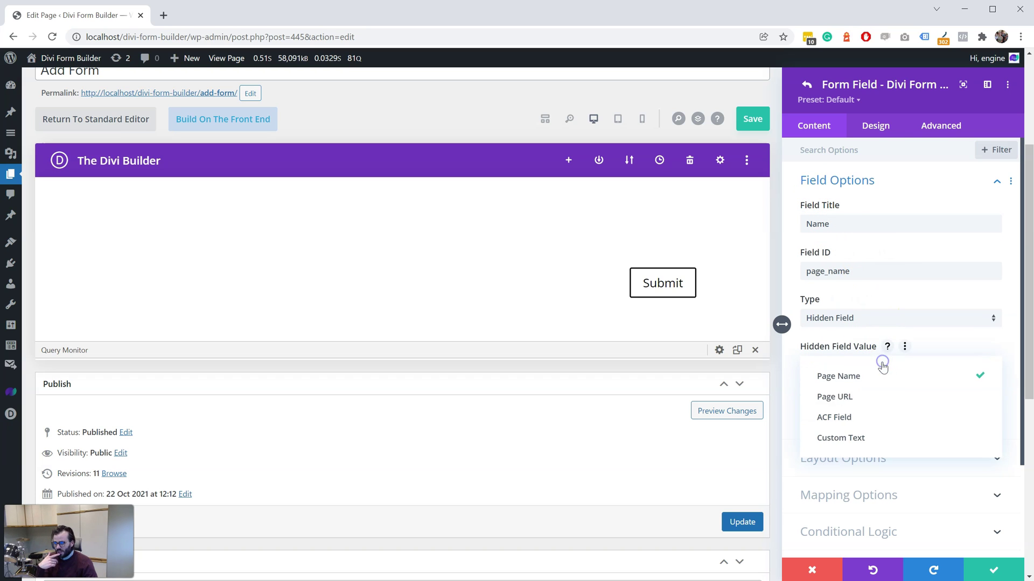
click(877, 418)
click(876, 419)
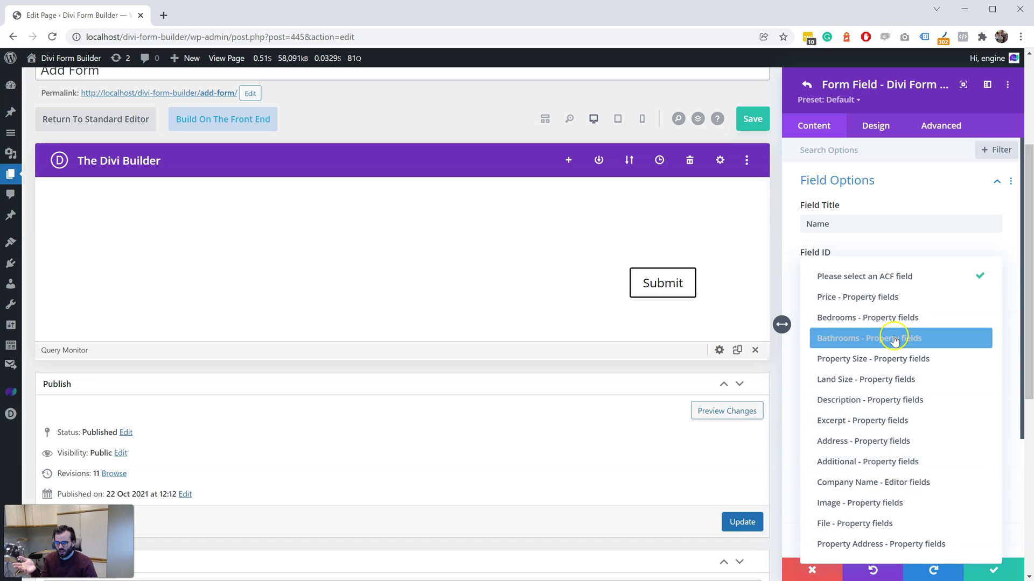
click(897, 299)
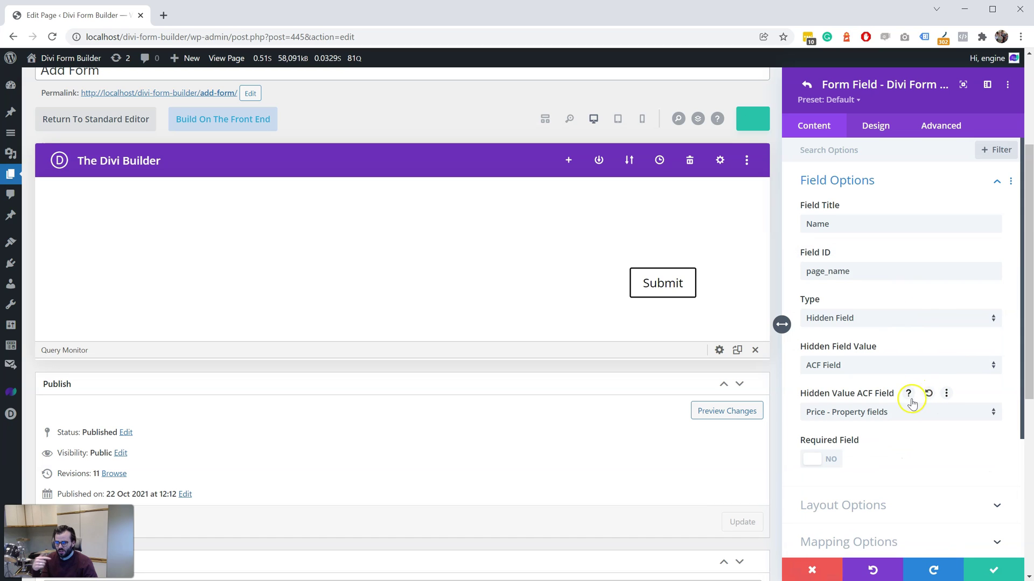
click(897, 364)
click(914, 436)
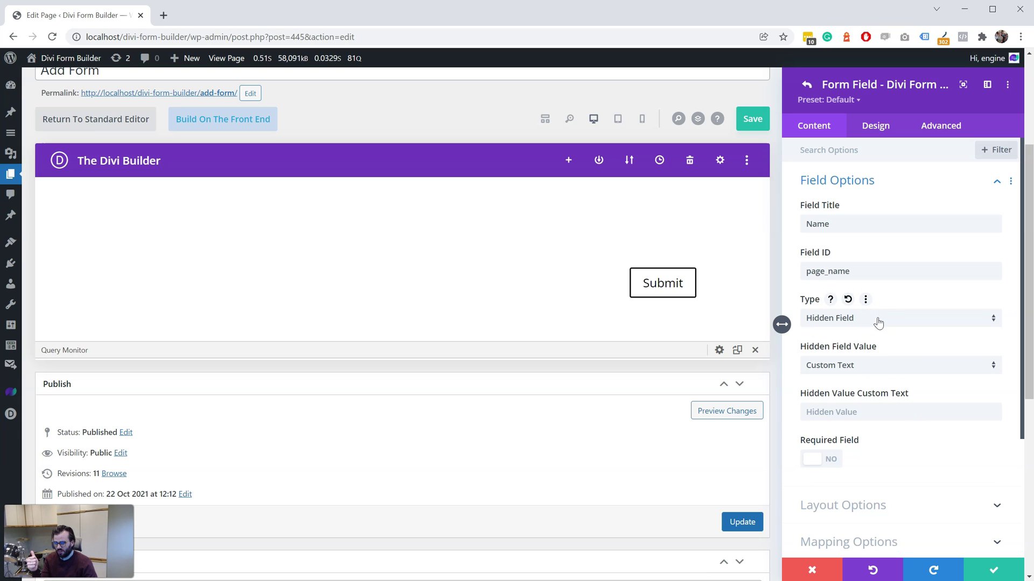
click(878, 319)
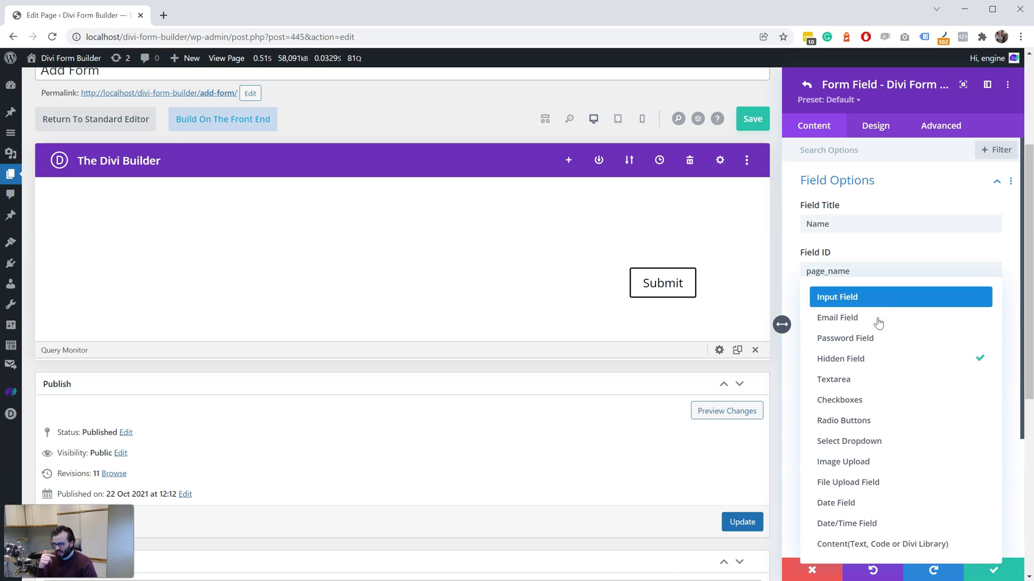
Turn the Name field into a Content block with Content Type Text.
click(845, 547)
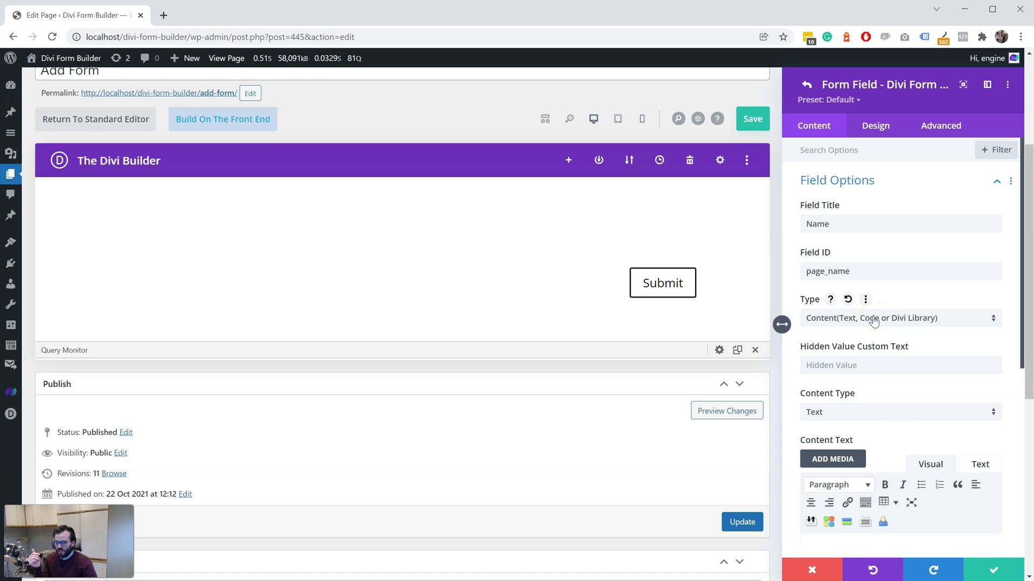
scroll(873, 321, down, 1)
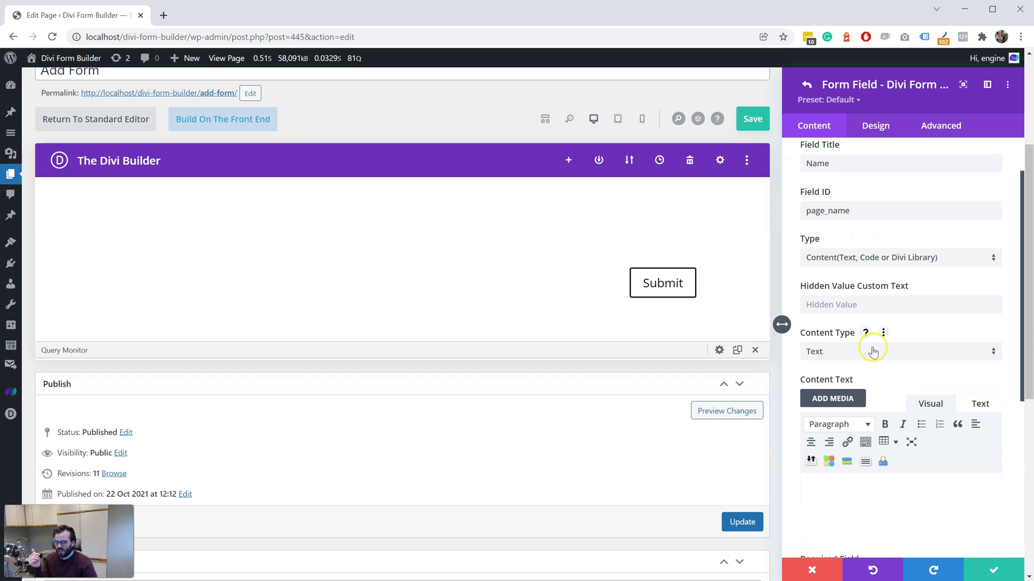
click(873, 351)
click(872, 382)
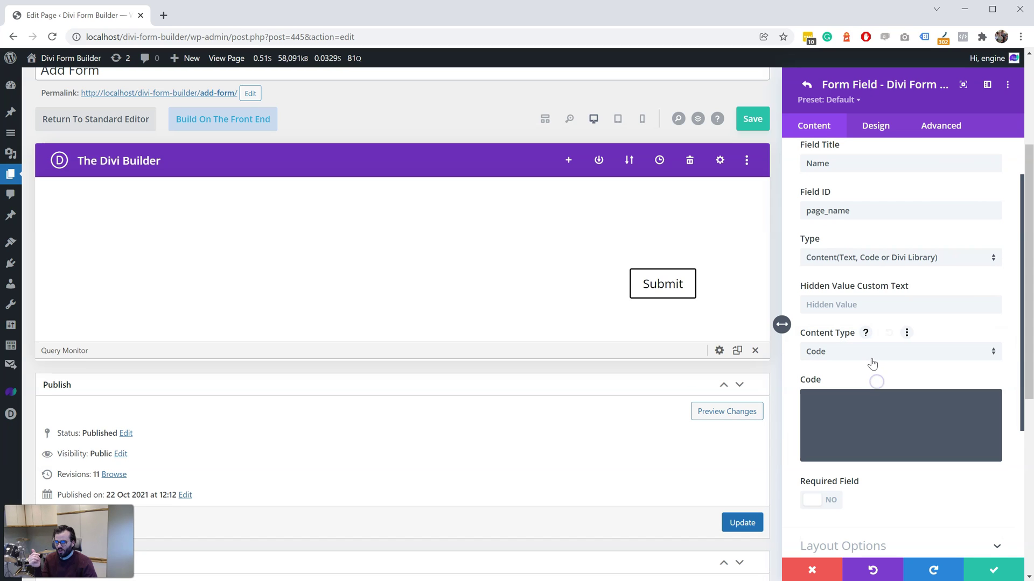
click(868, 352)
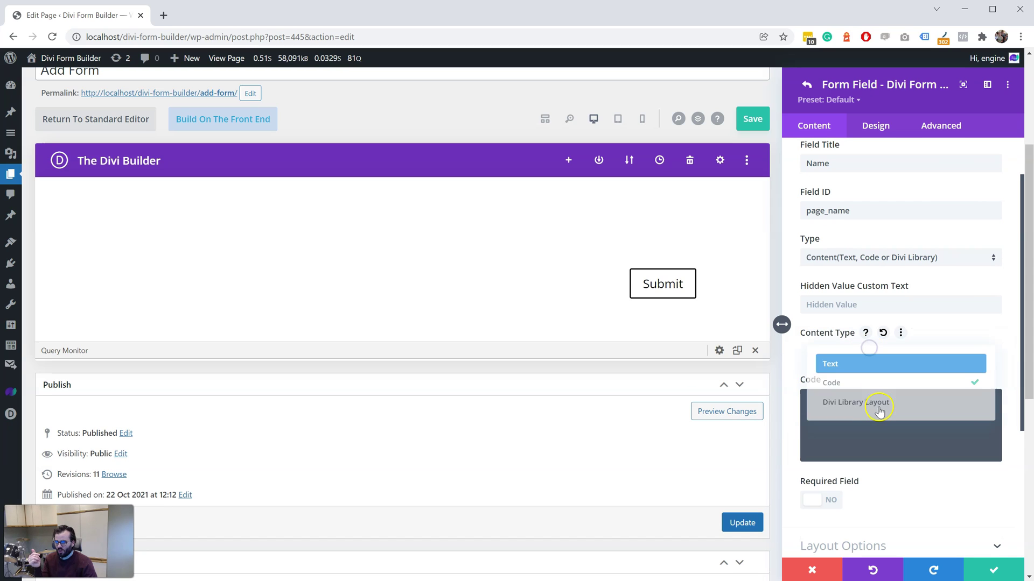
click(873, 364)
Enter 'This is some content' with bullets 'sdsd' and 'sd', and save the field.
scroll(904, 450, down, 1)
click(905, 451)
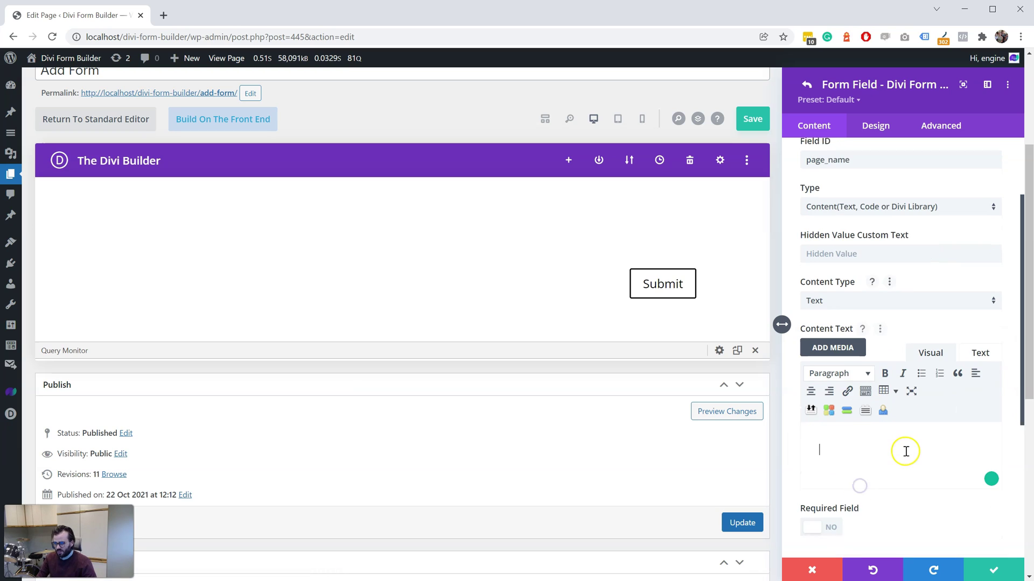
text(This is )
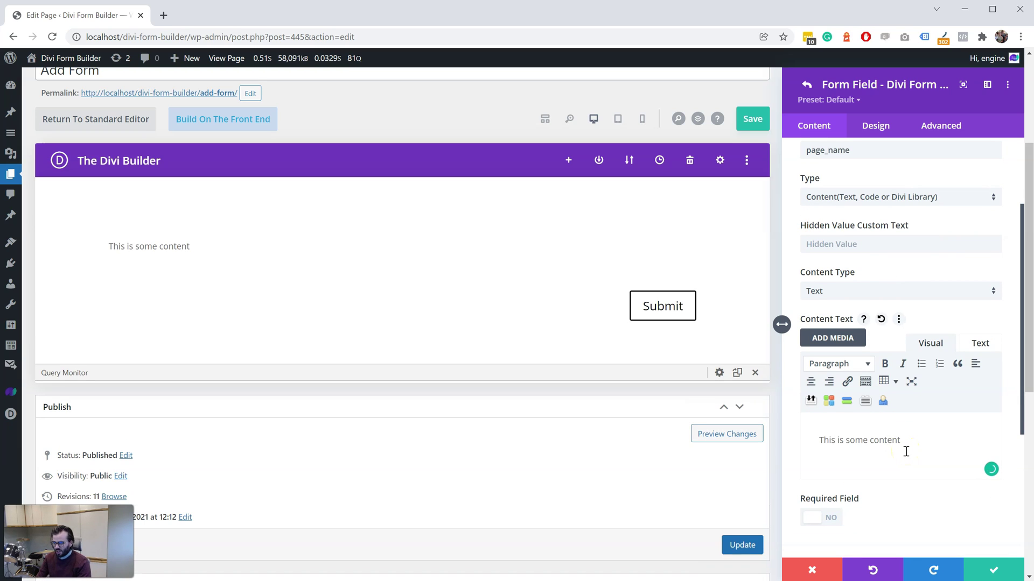
text(some content)
key(Return)
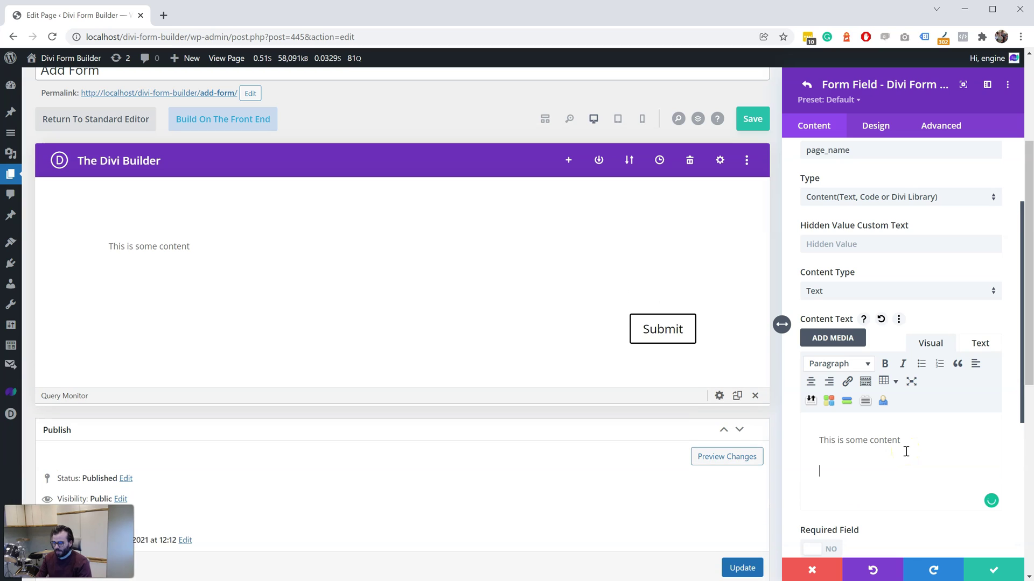
click(921, 364)
text(sdsd)
key(Return)
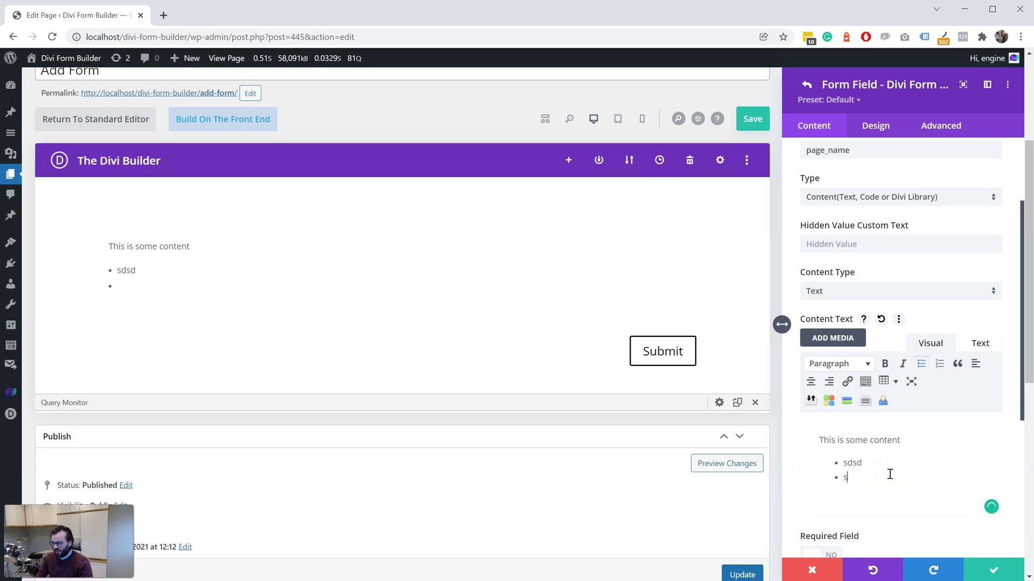
text(sd)
key(Return)
key(Return)
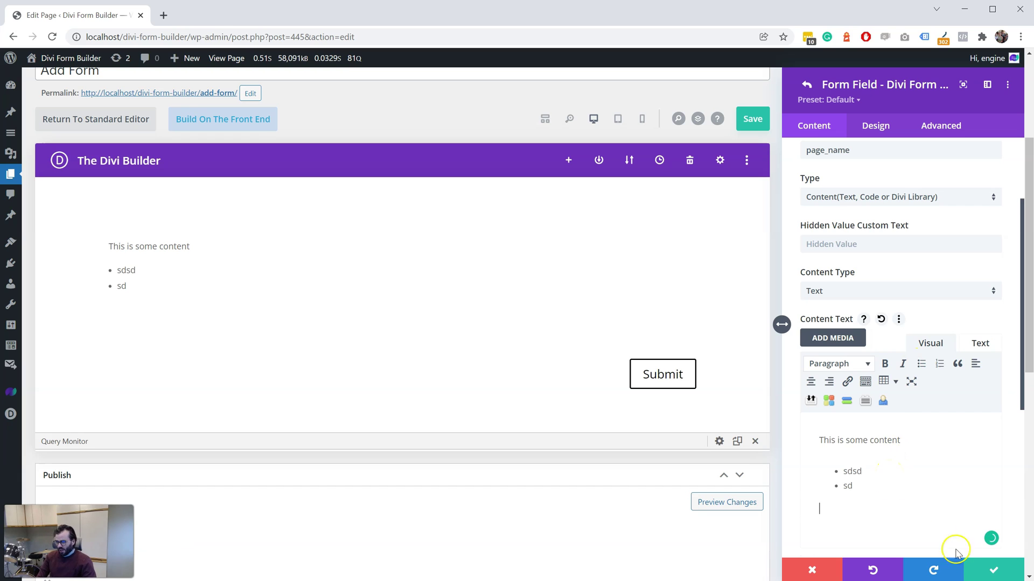
click(993, 570)
Add a new form field and begin editing its title.
scroll(894, 226, up, 5)
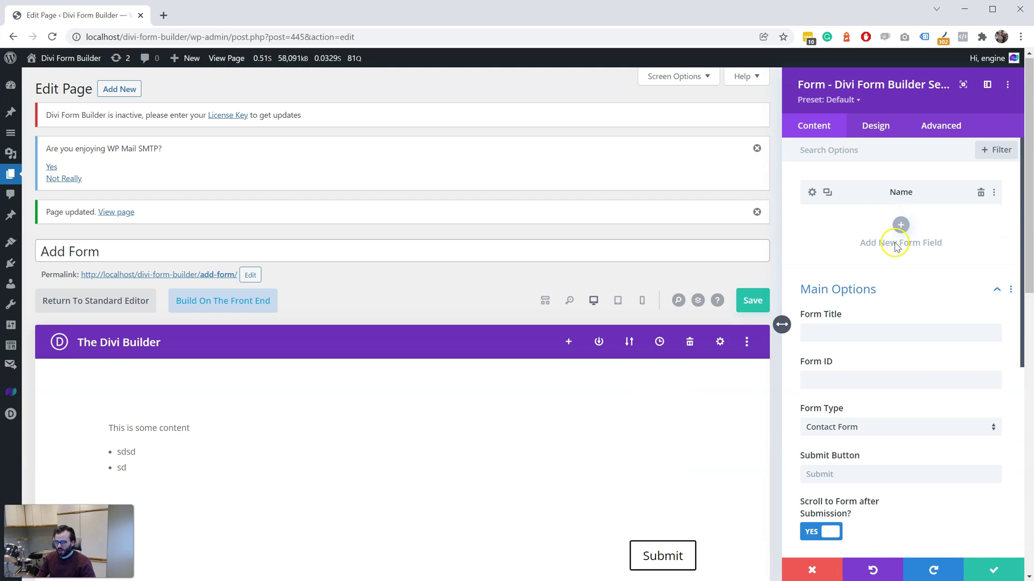
scroll(861, 226, down, 1)
scroll(729, 273, down, 3)
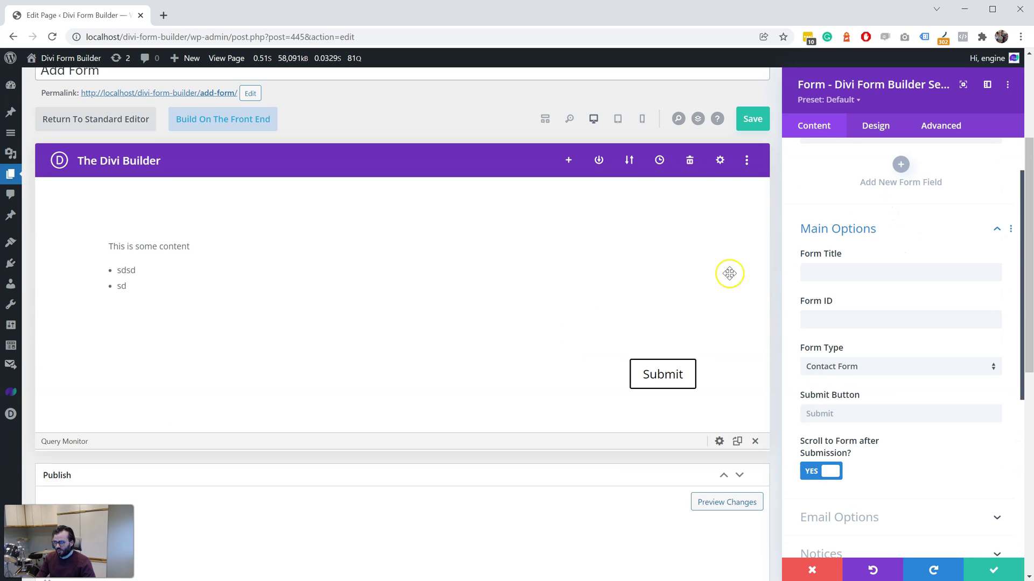
click(900, 165)
click(879, 226)
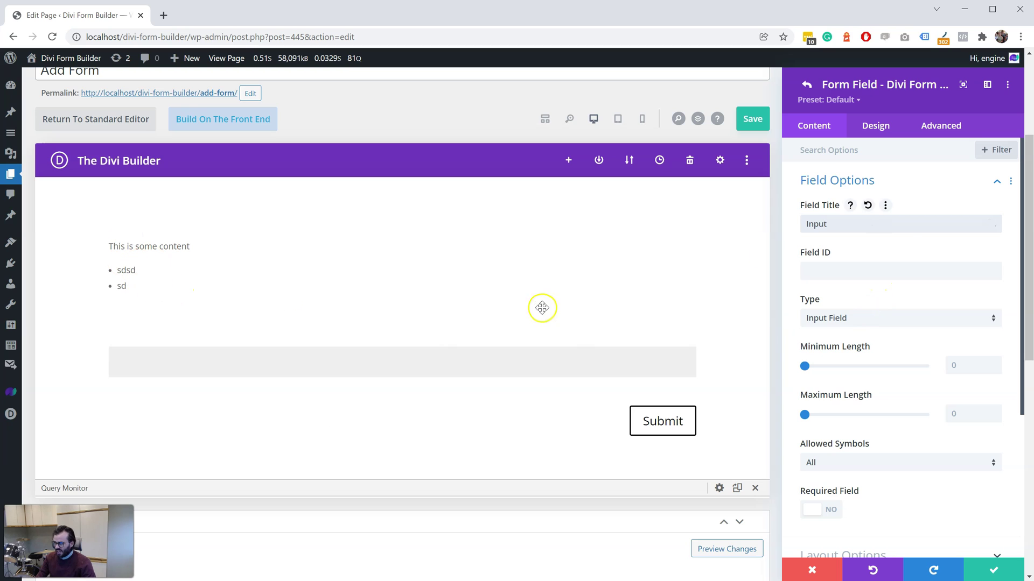
Save the Input field, duplicate it, and move the copy to the top of the list.
click(992, 568)
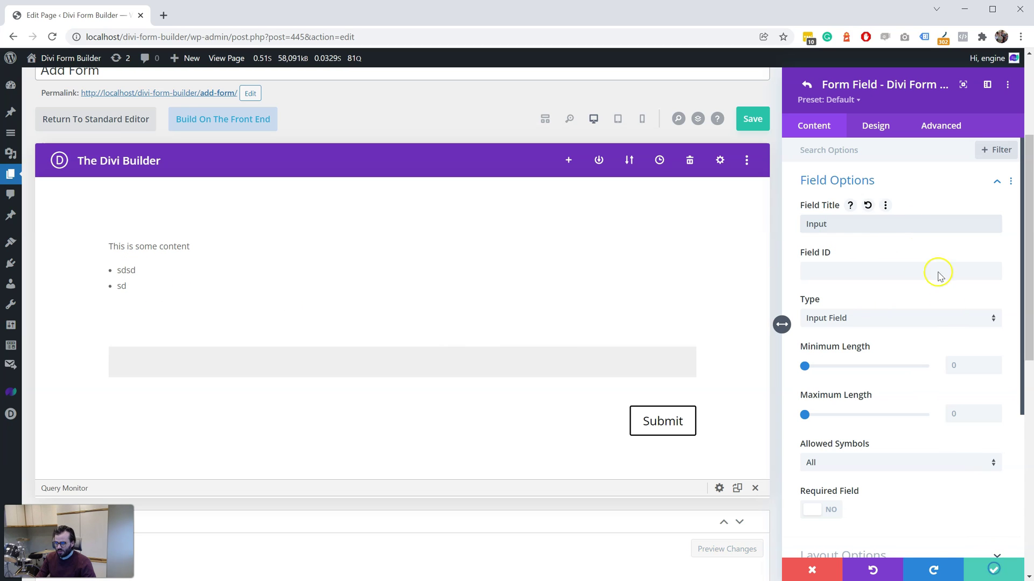
click(826, 223)
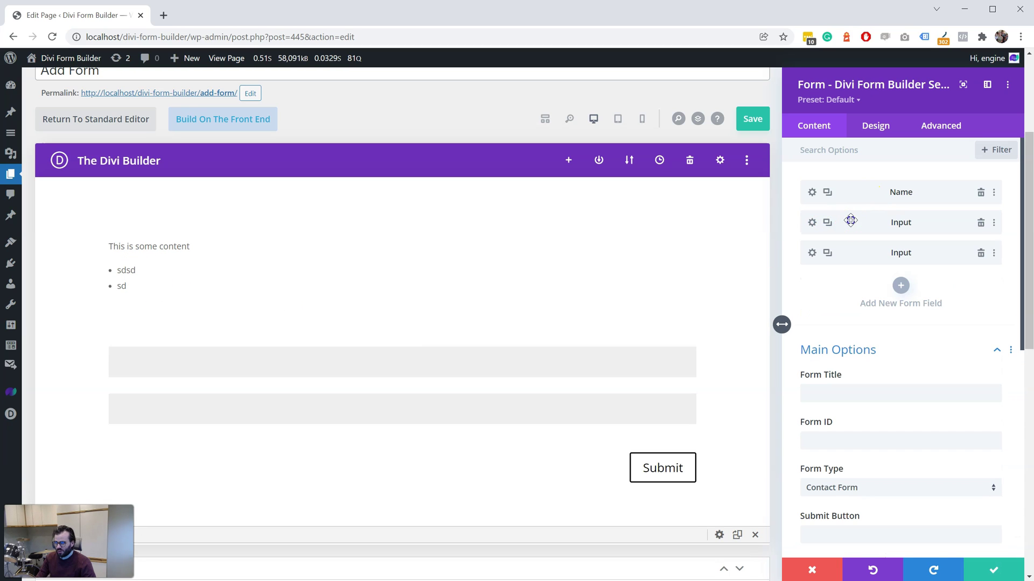
drag(849, 221, 851, 177)
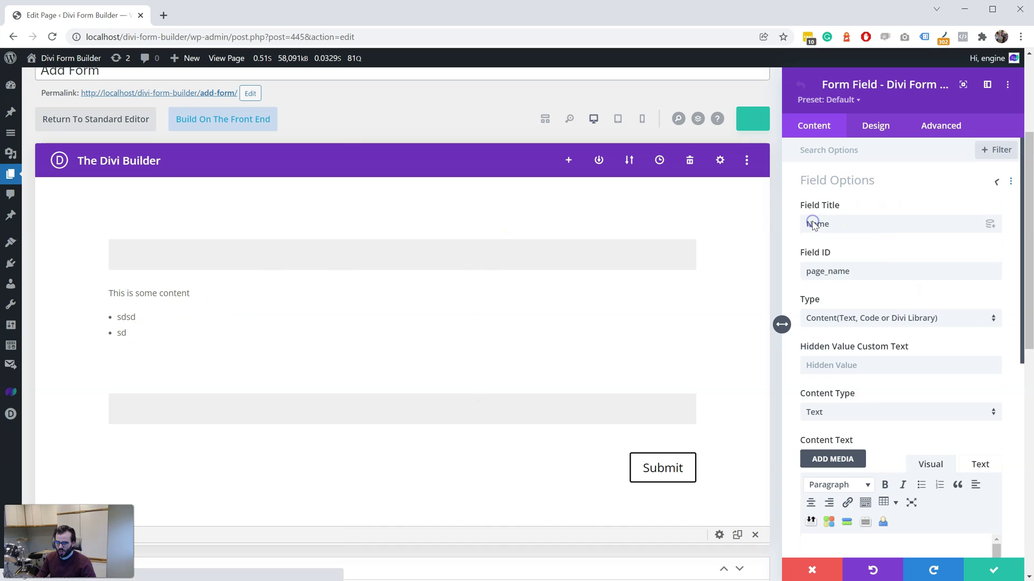
Rename the content field to 'Content' and set its Content Type to Code.
drag(856, 226, 773, 229)
text(Content)
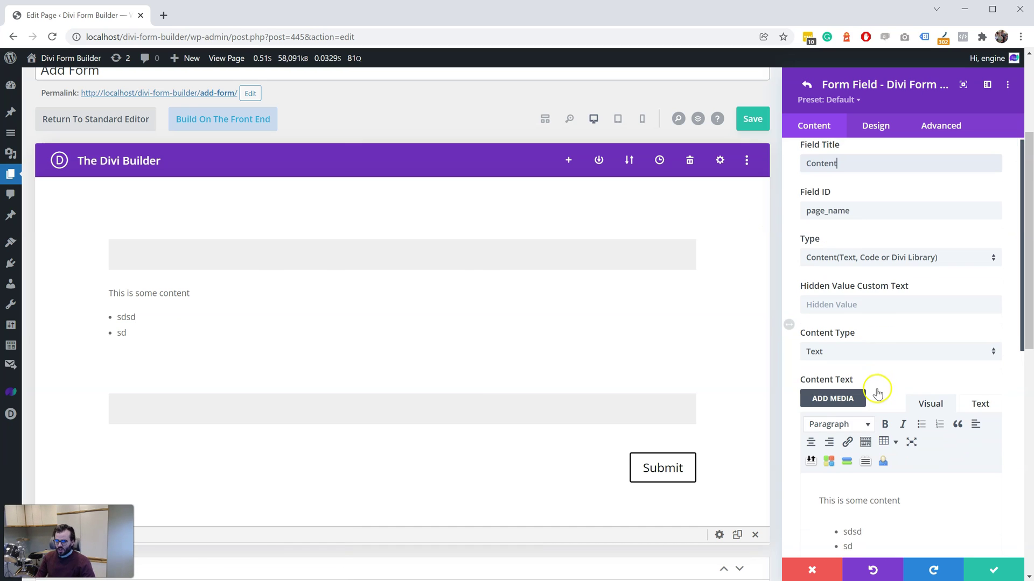
scroll(874, 382, down, 1)
click(867, 353)
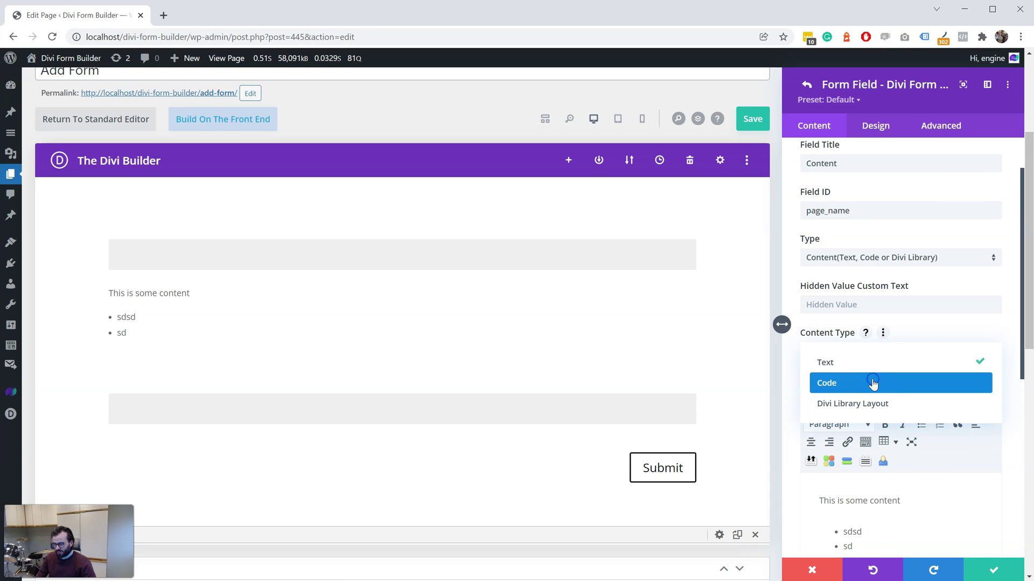
click(872, 383)
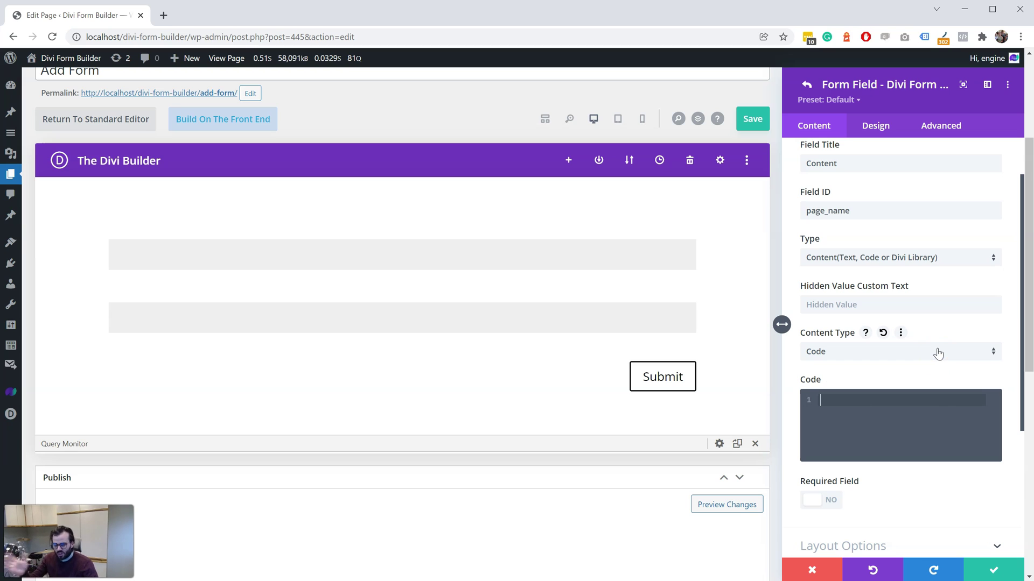
Switch the Content field's content type to Divi Library Layout, leaving the field type unchanged.
click(932, 406)
click(932, 358)
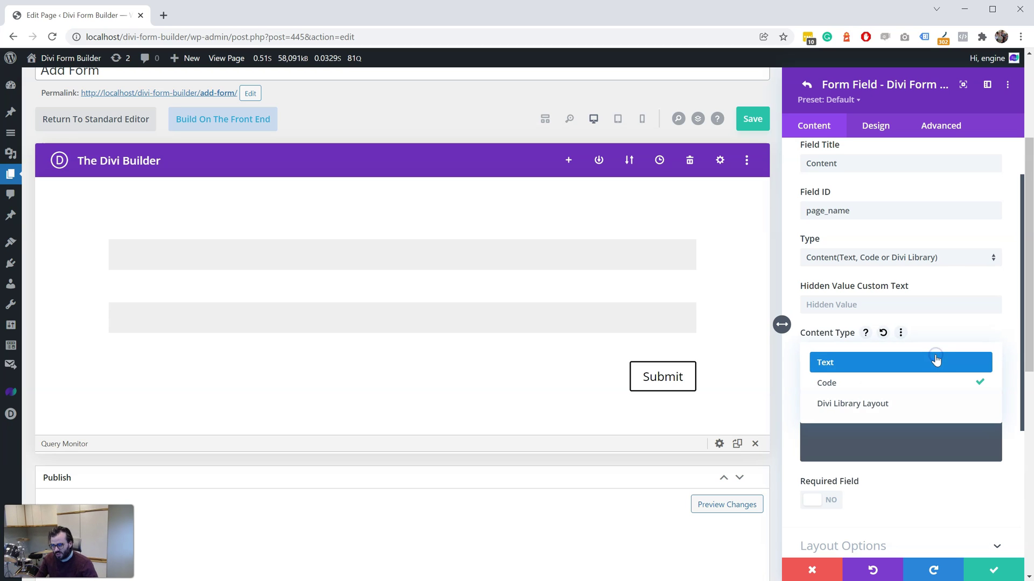
click(936, 403)
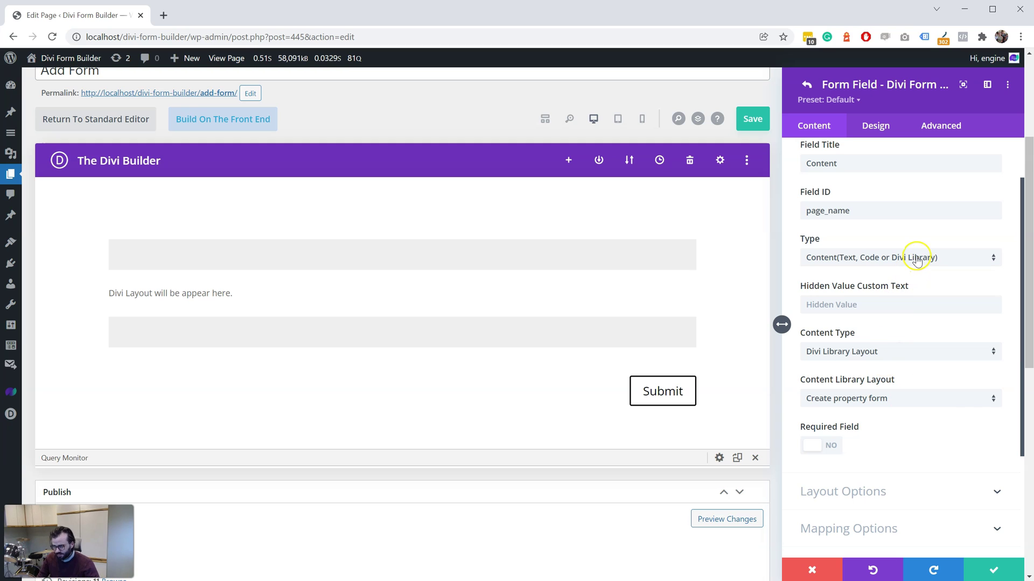
click(917, 259)
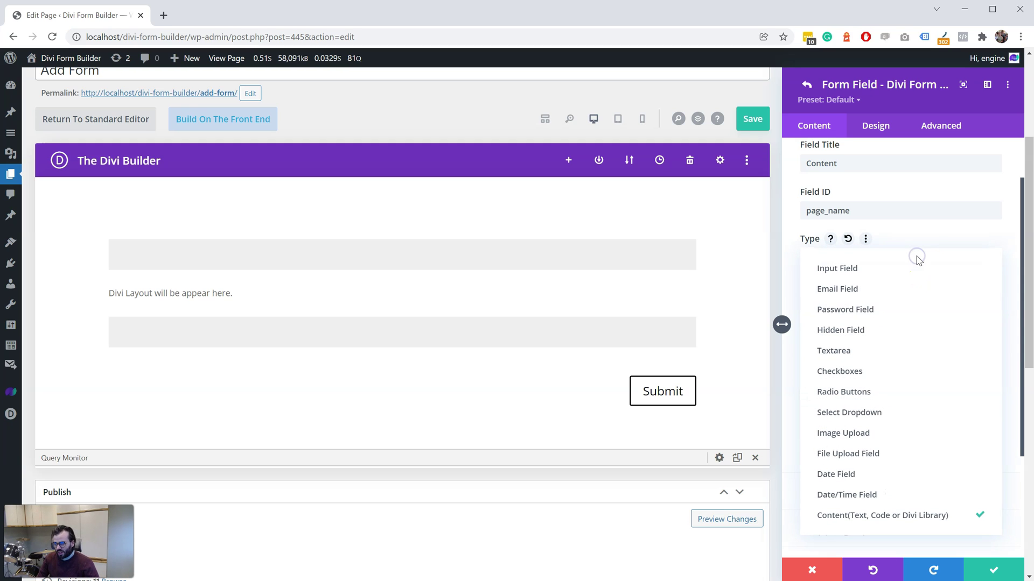
click(918, 242)
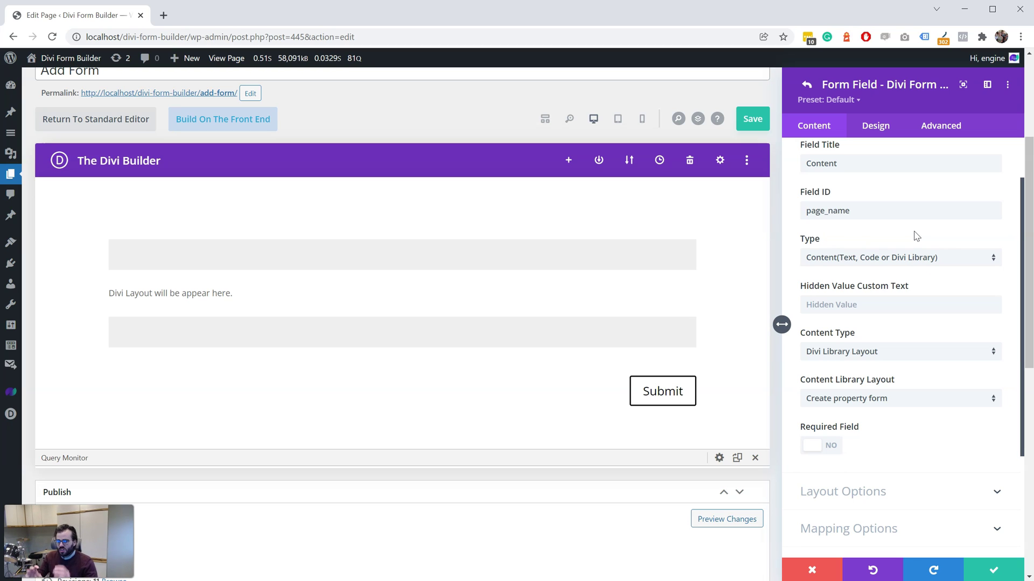
Set the content type back to Text and save the Content field.
click(932, 351)
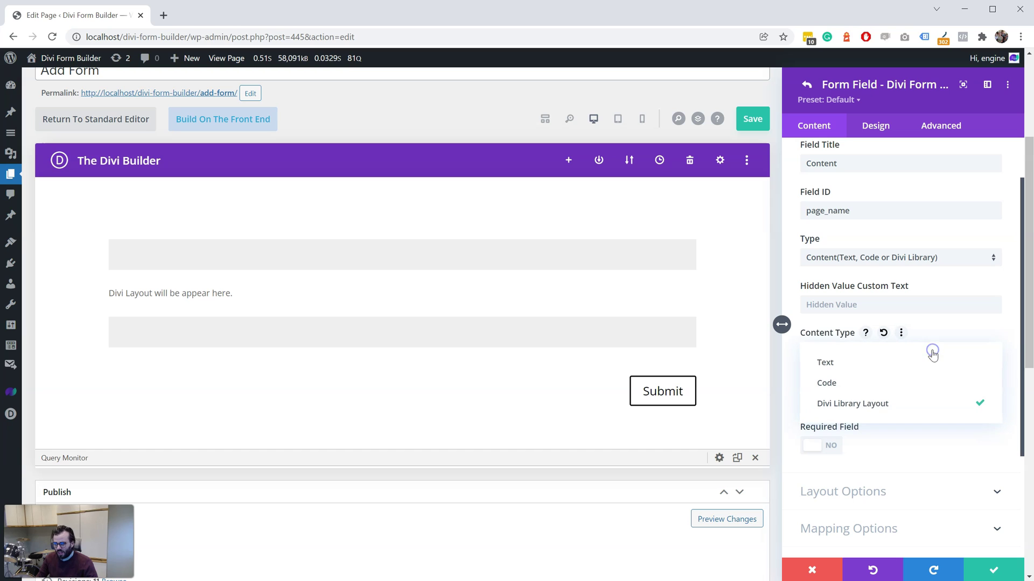
click(903, 364)
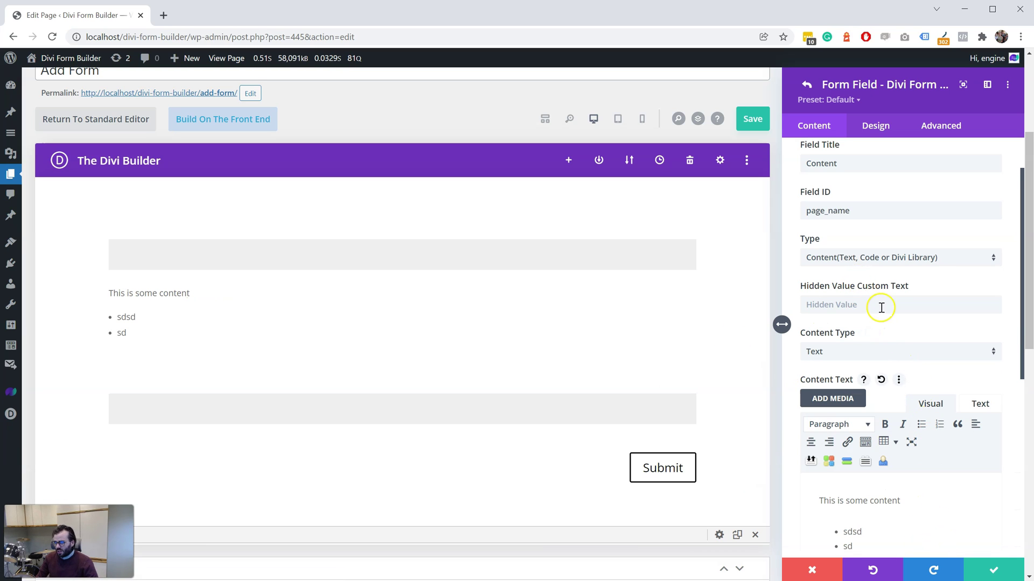
click(904, 257)
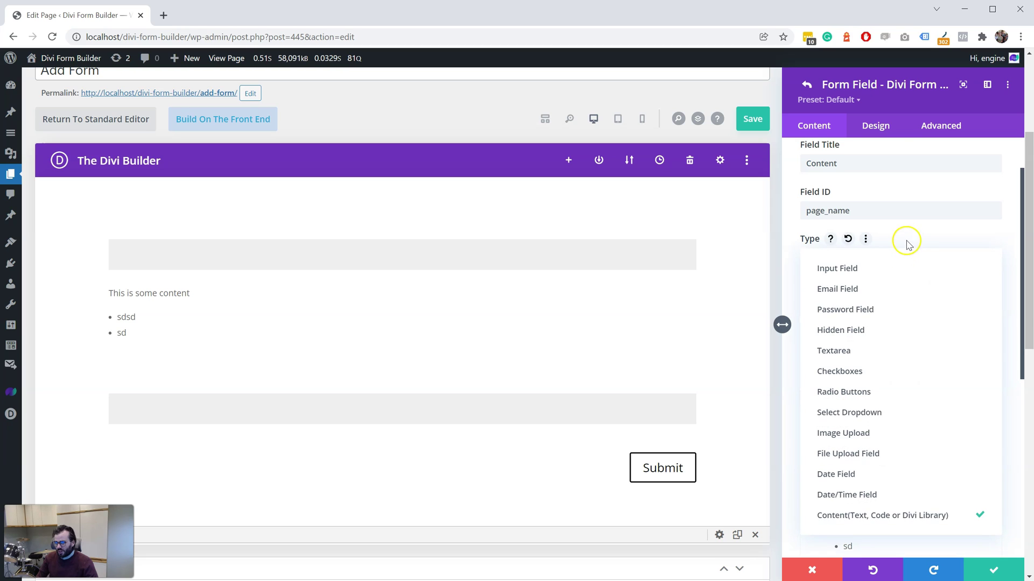
click(907, 238)
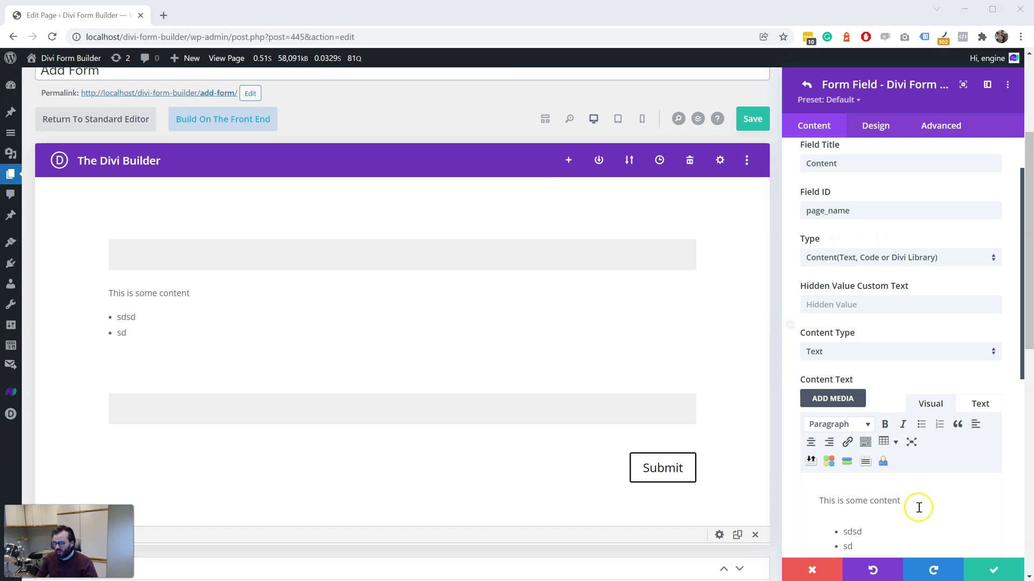
click(993, 569)
scroll(901, 222, up, 1)
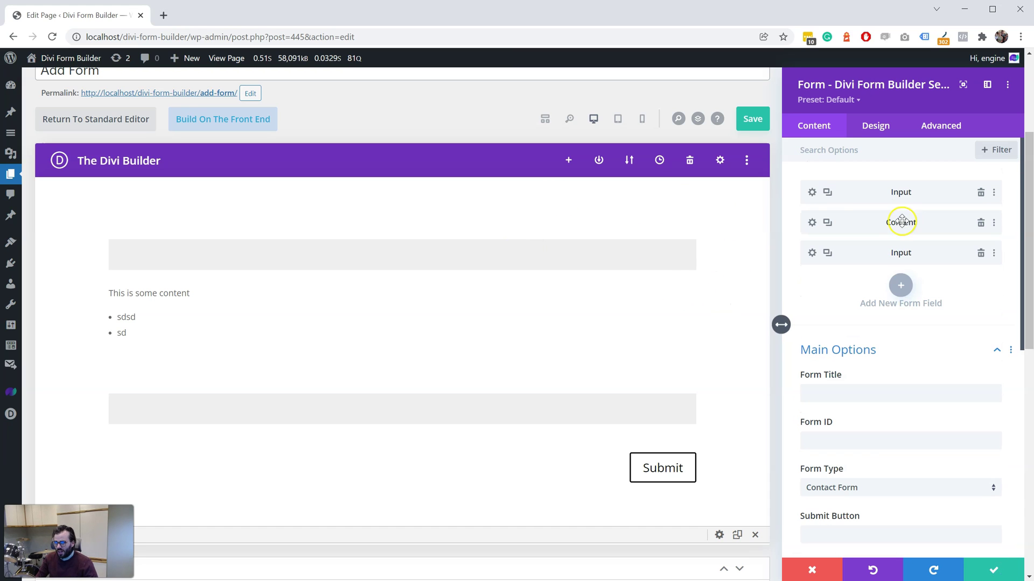
Enable an icon in the first Input field's layout options.
click(812, 192)
scroll(884, 279, down, 1)
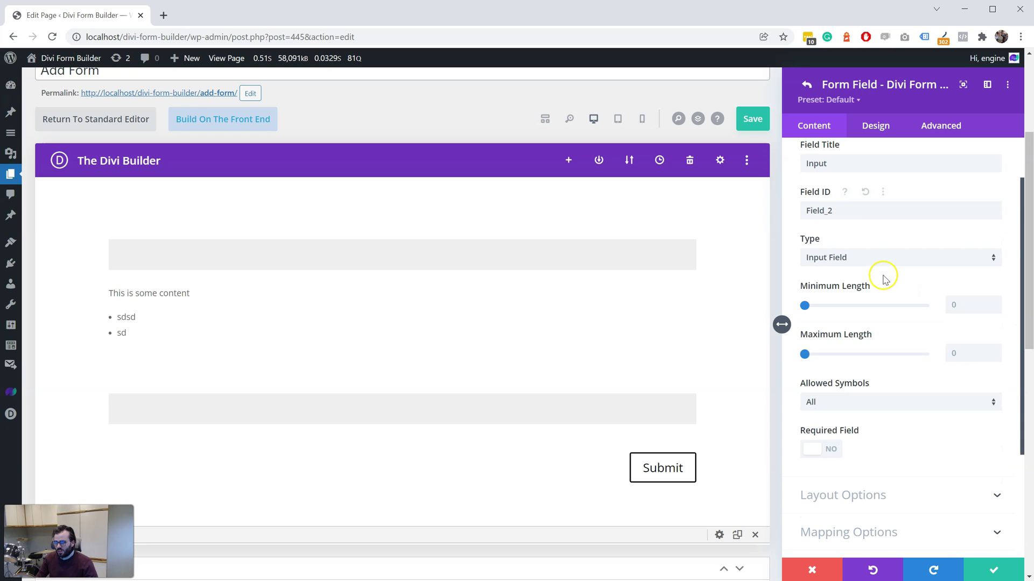
scroll(884, 279, down, 4)
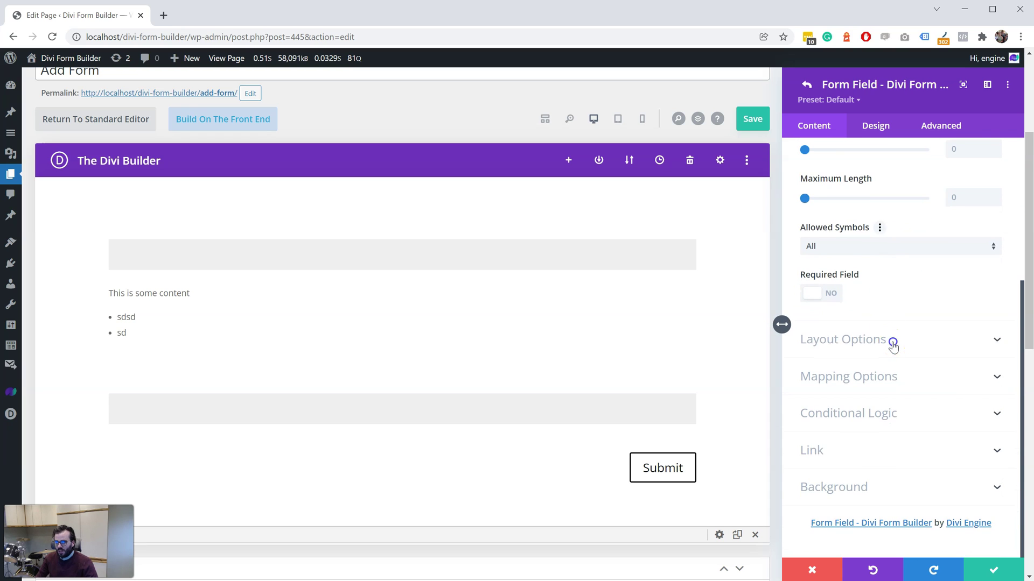
click(893, 344)
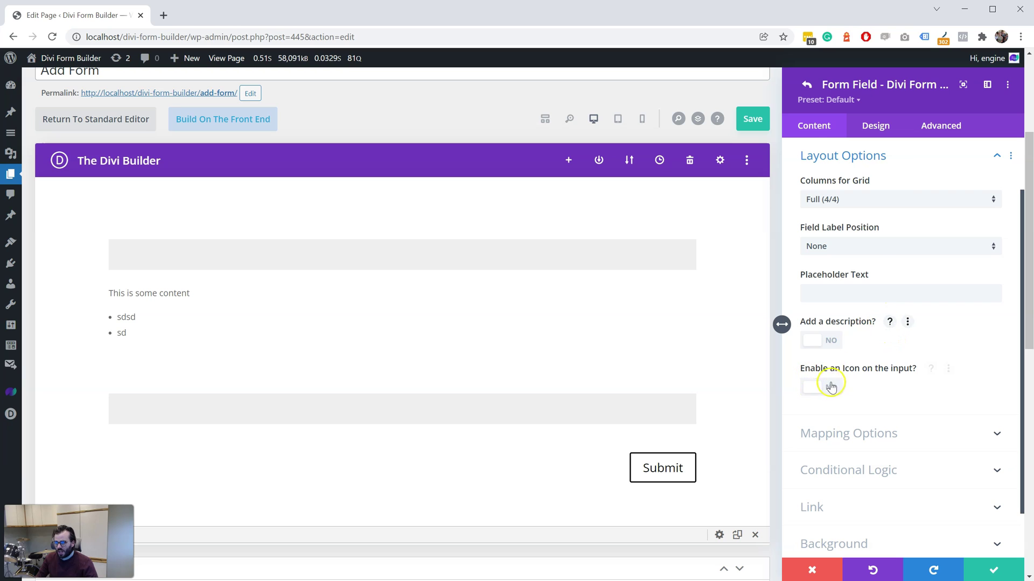
click(813, 388)
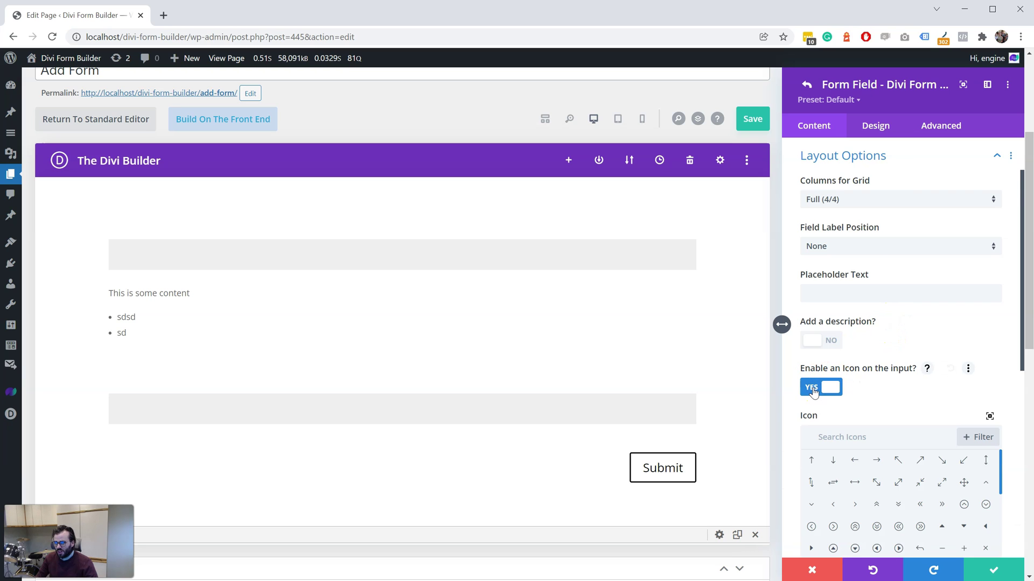
scroll(851, 431, down, 1)
click(883, 466)
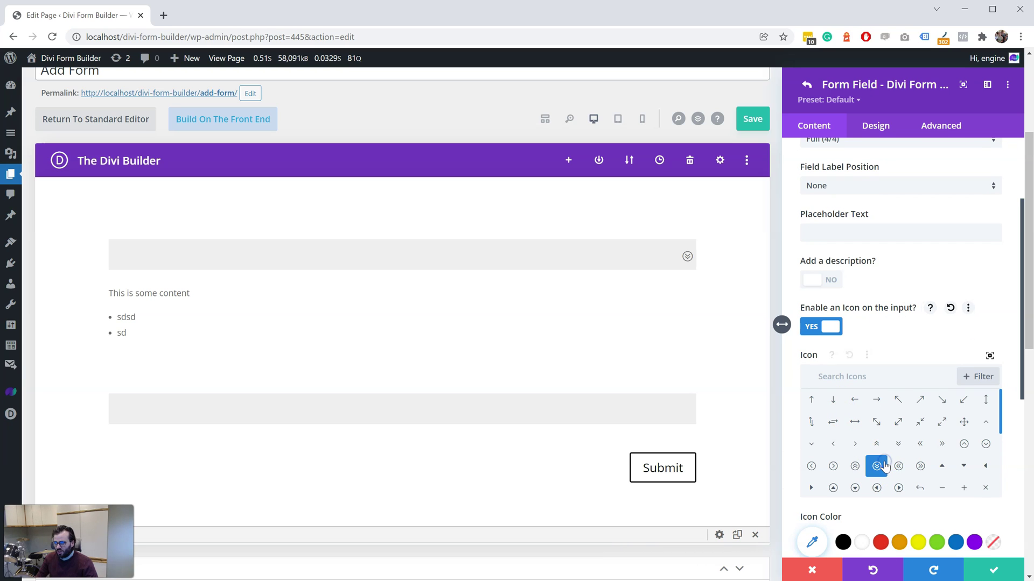
Search for the 'user' icon, select it, and color it red.
scroll(891, 447, down, 5)
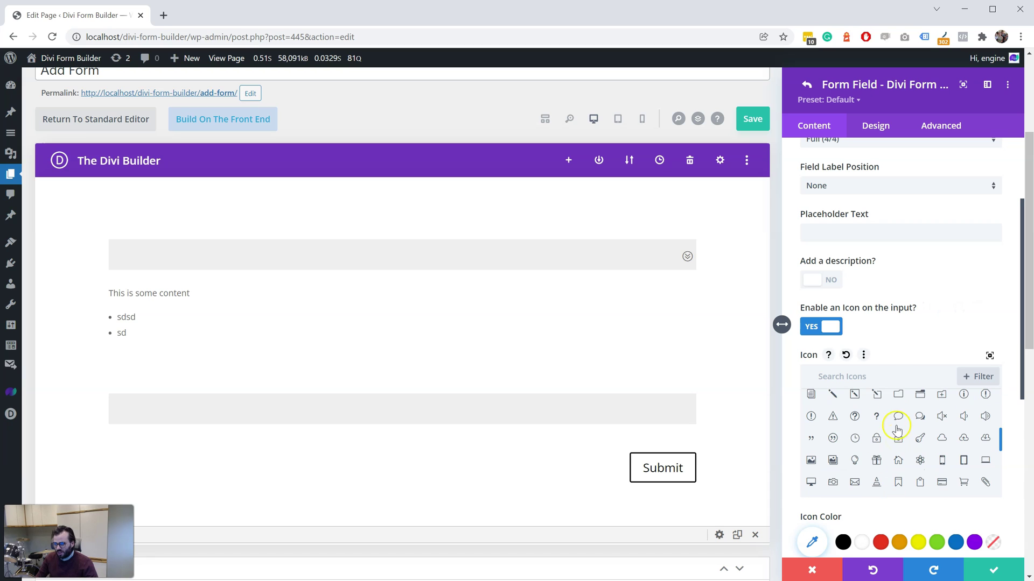
click(882, 370)
click(882, 369)
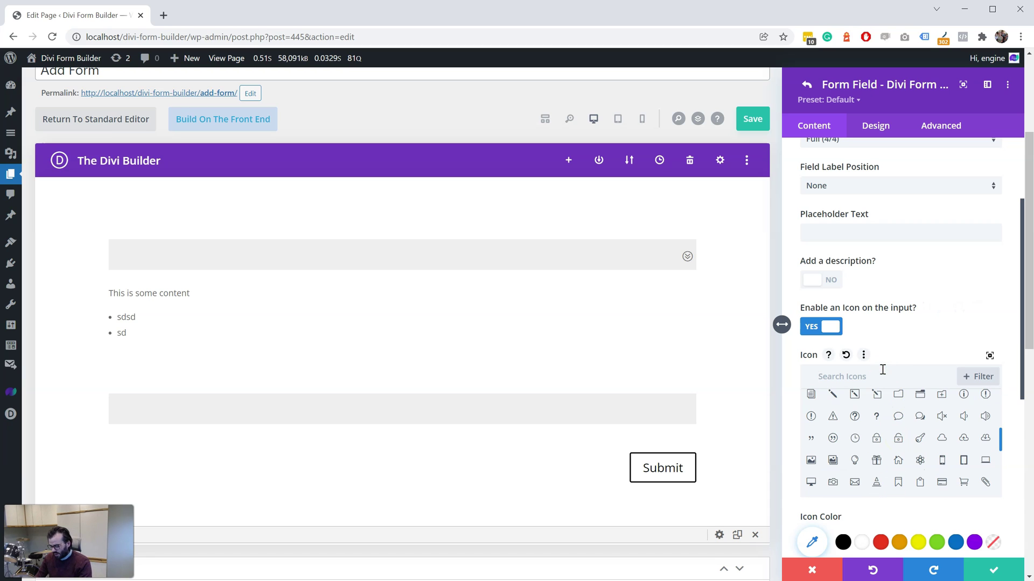
text(name)
key(BackSpace)
key(BackSpace)
key(BackSpace)
key(BackSpace)
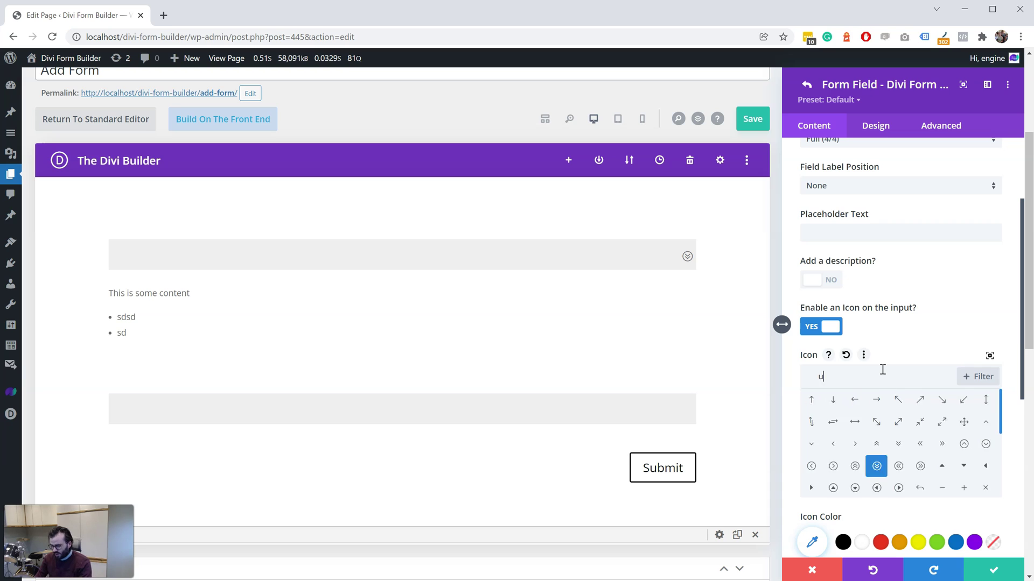
text(user)
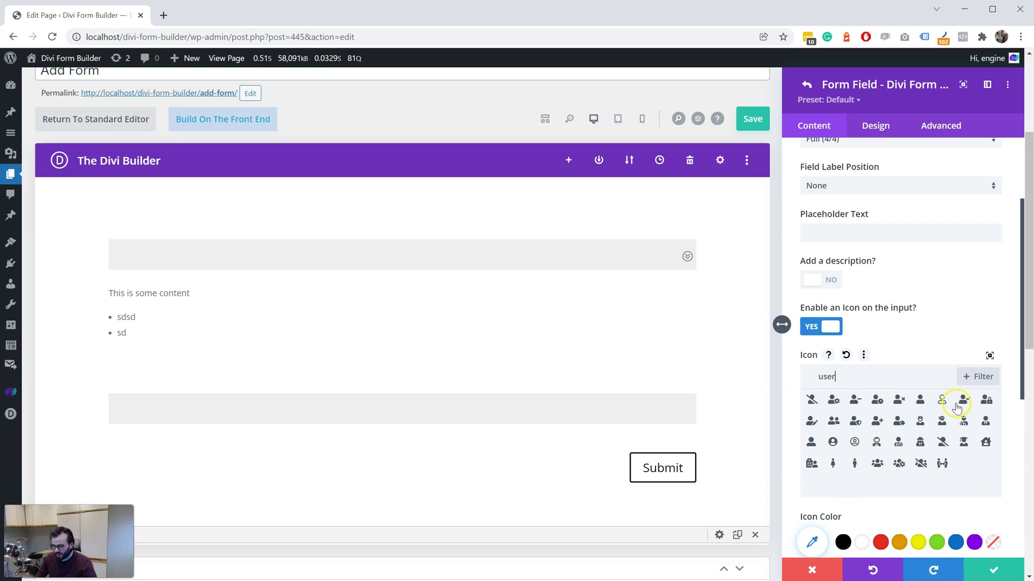
click(920, 400)
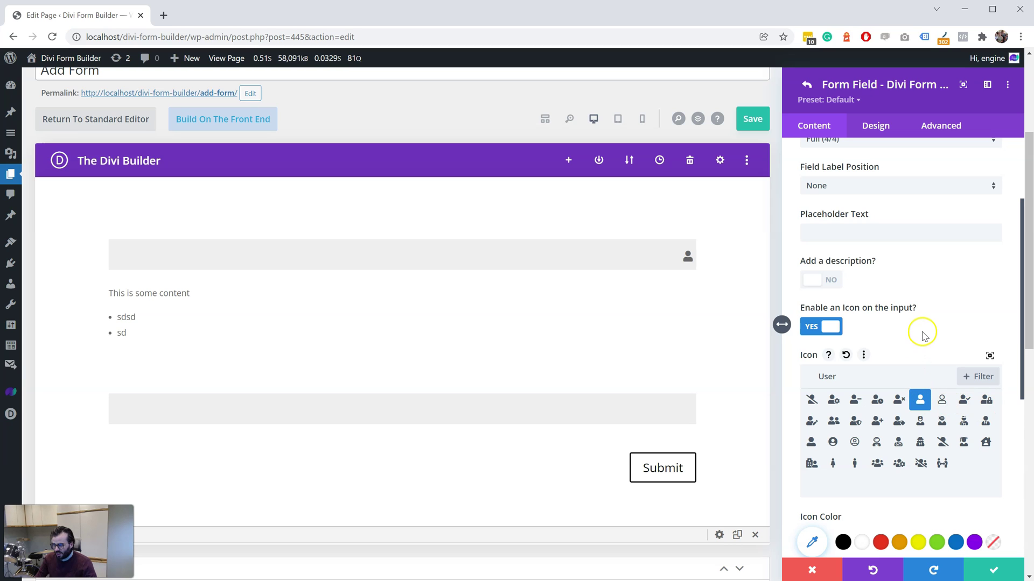
click(880, 541)
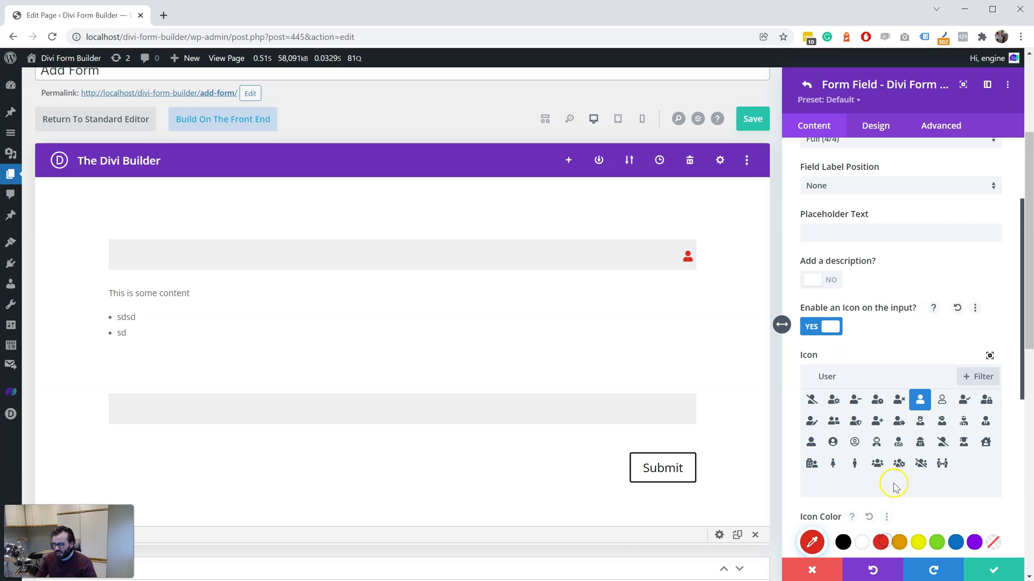
Set the icon font size to 19px.
scroll(893, 479, down, 3)
scroll(893, 477, down, 2)
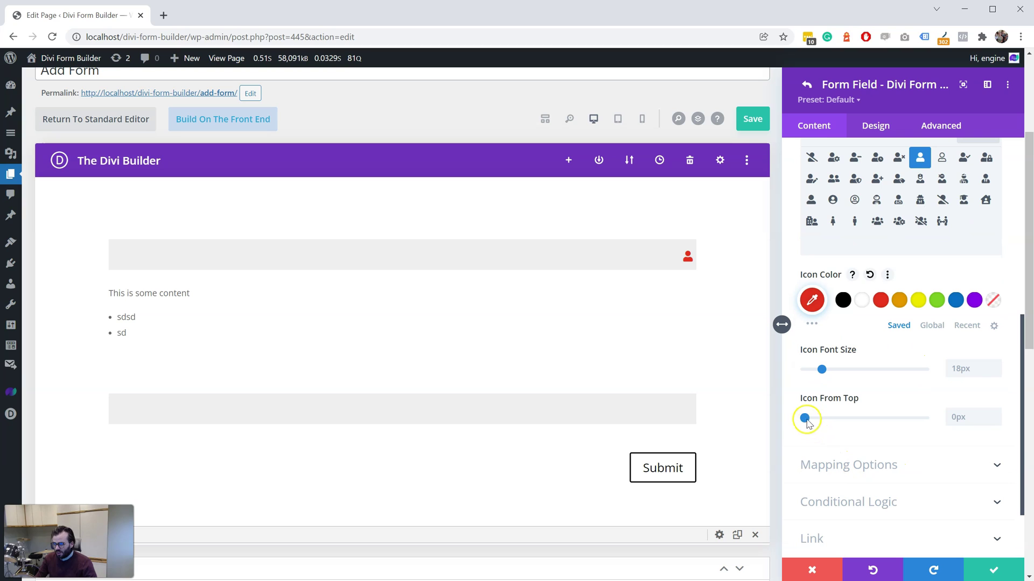
drag(804, 418, 804, 419)
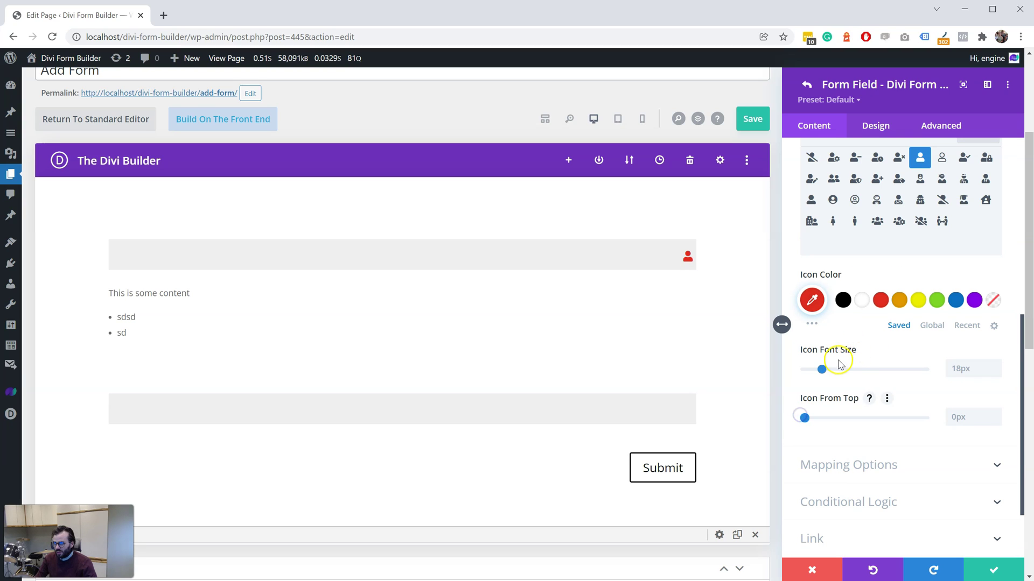
click(822, 369)
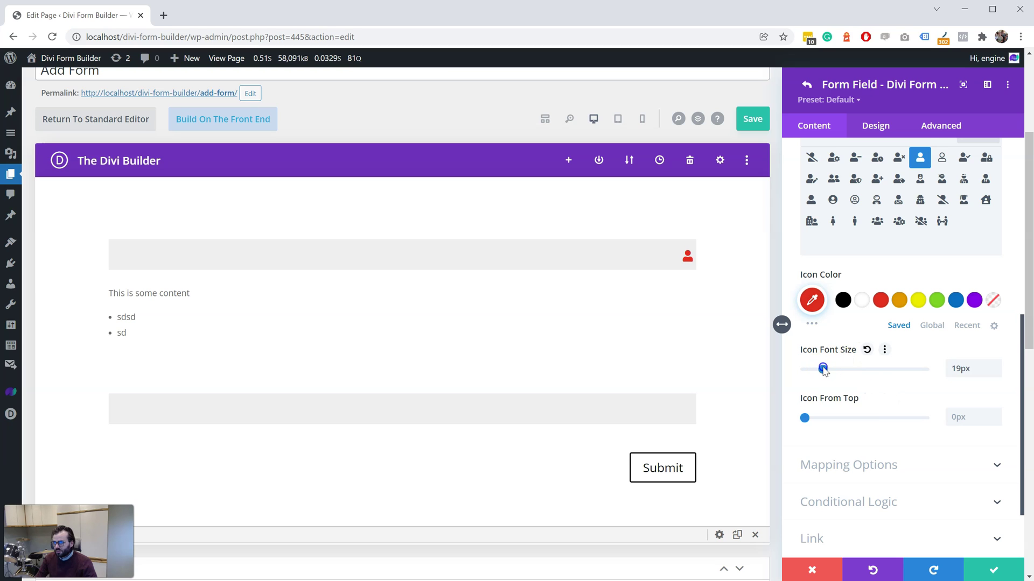
scroll(937, 491, up, 4)
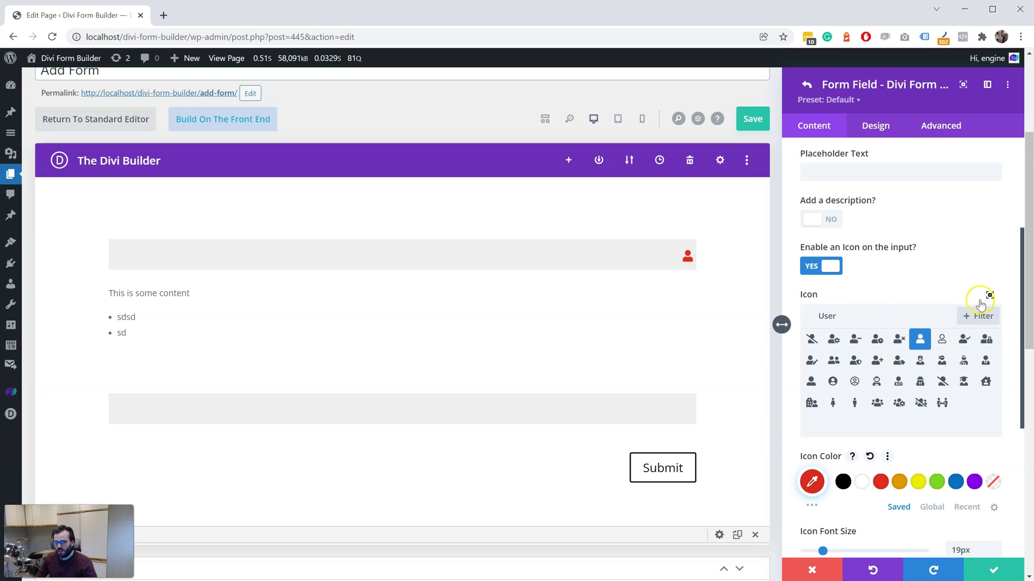
scroll(906, 283, up, 3)
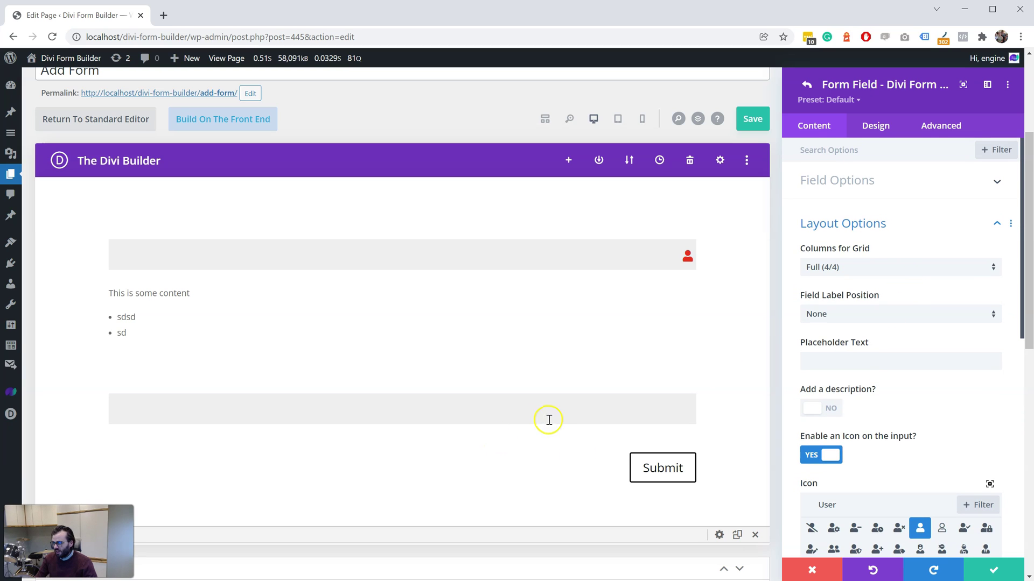
Change the third Input field to a Password Field.
click(1007, 570)
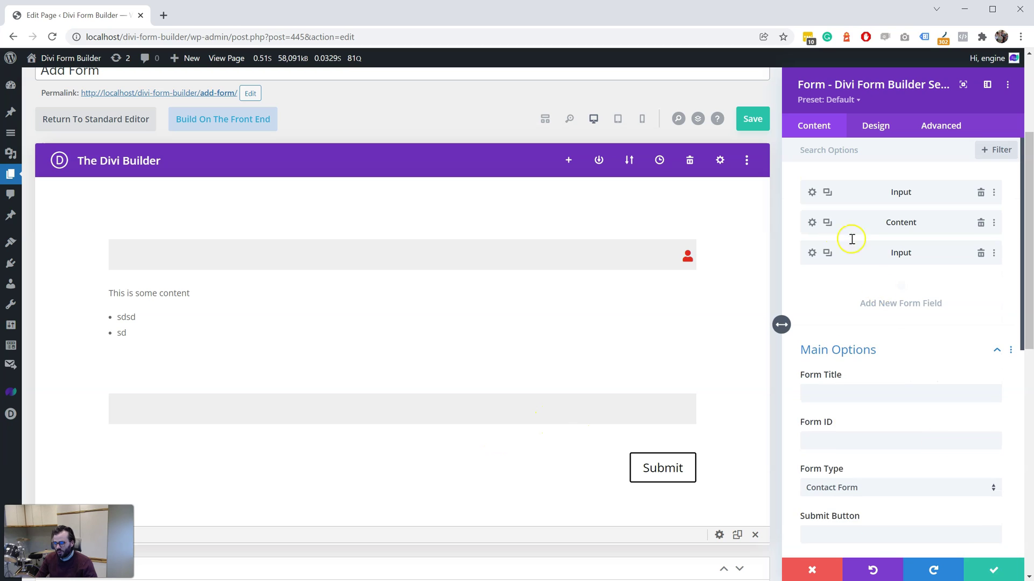
click(812, 252)
drag(835, 224, 792, 225)
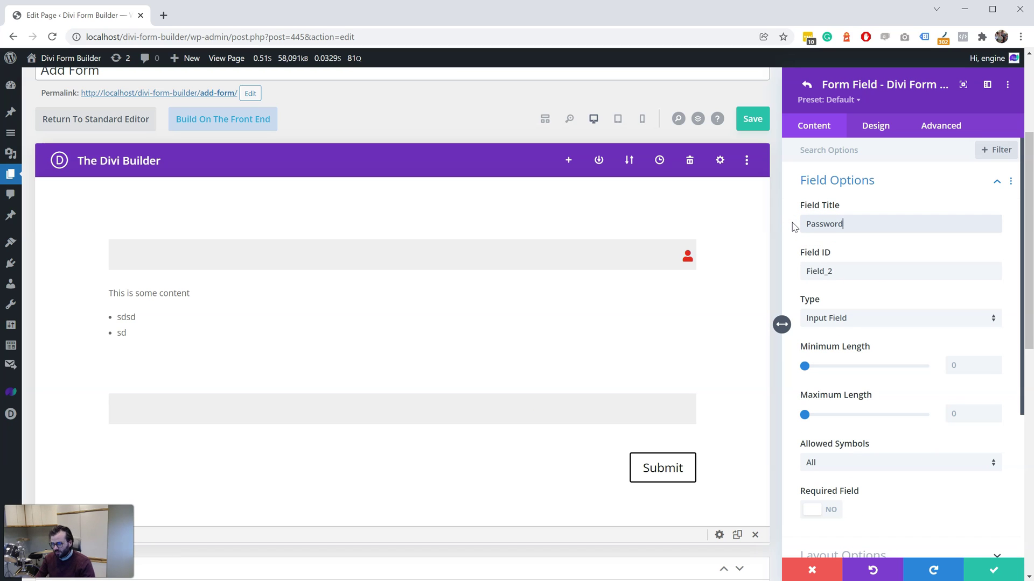
click(894, 322)
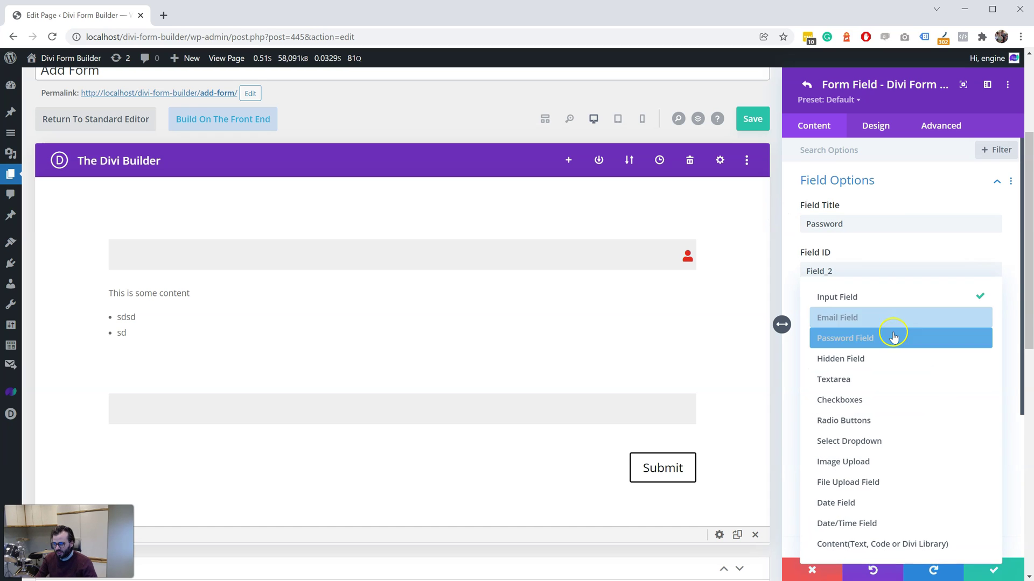
click(894, 336)
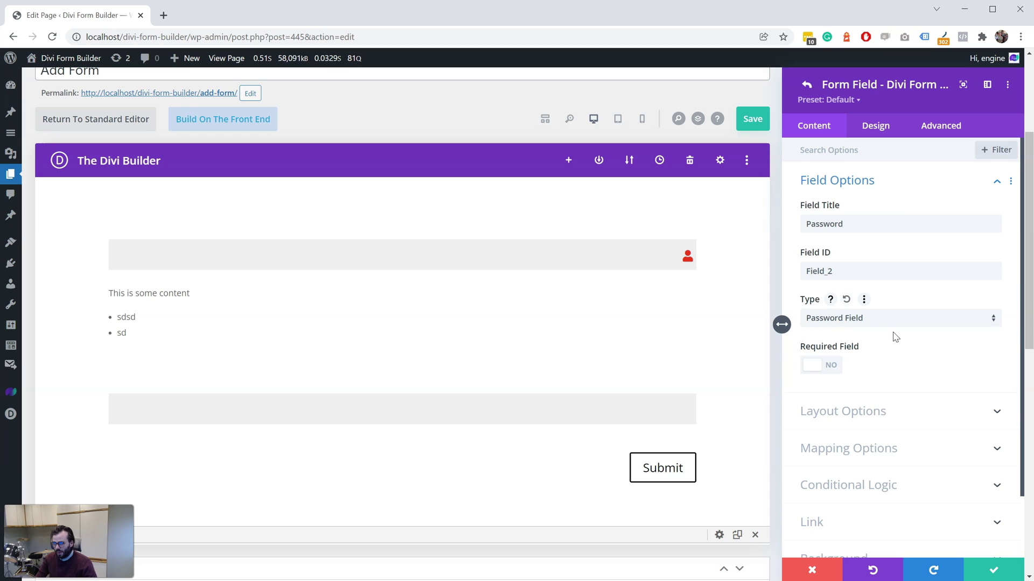
Turn on an icon for the password input and choose the eye-slash icon.
click(896, 407)
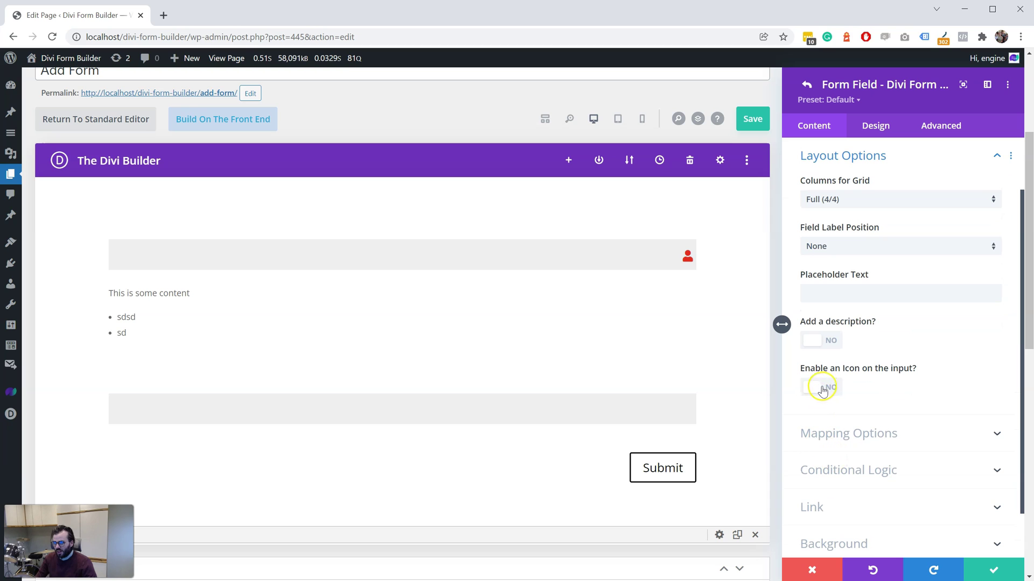
click(825, 387)
scroll(861, 269, down, 5)
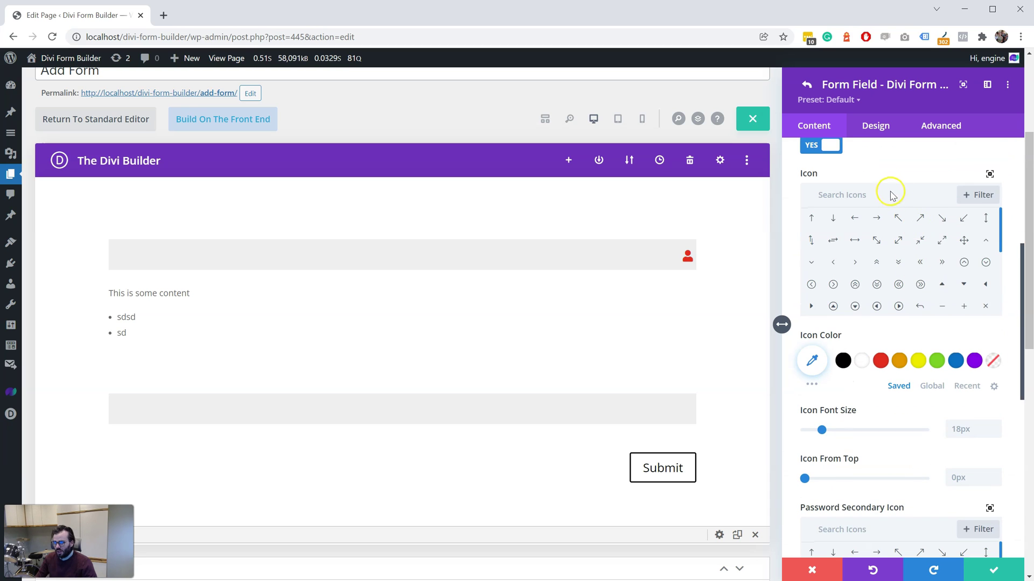
click(888, 192)
text(eye)
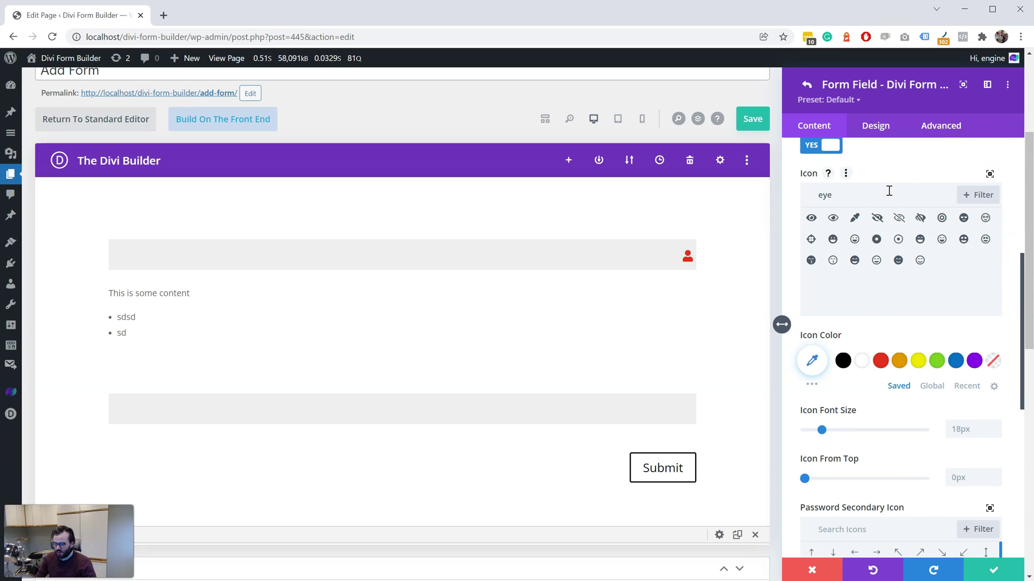
click(879, 221)
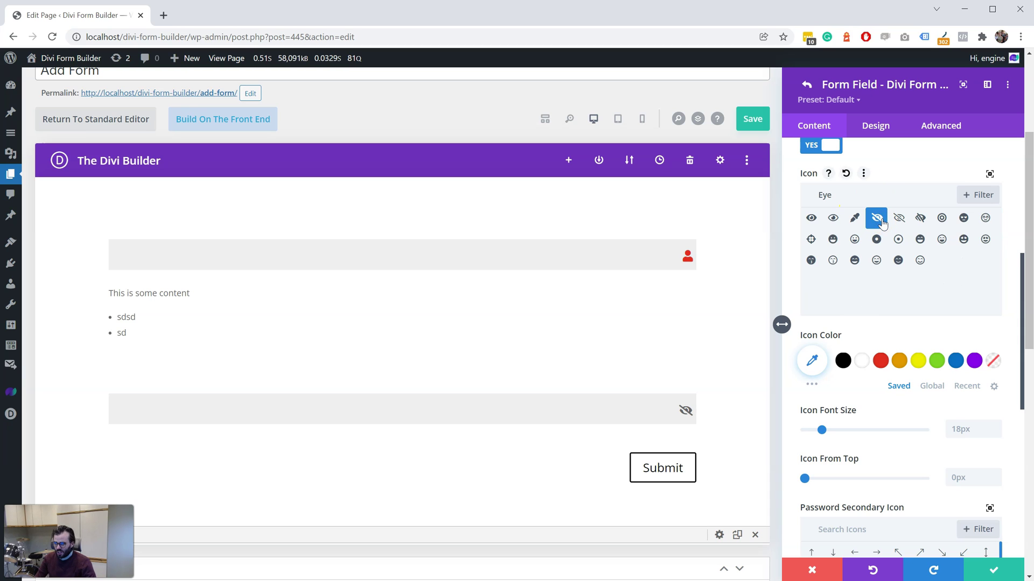
Set Eye as the password secondary icon, then save and close the module settings.
scroll(868, 295, down, 4)
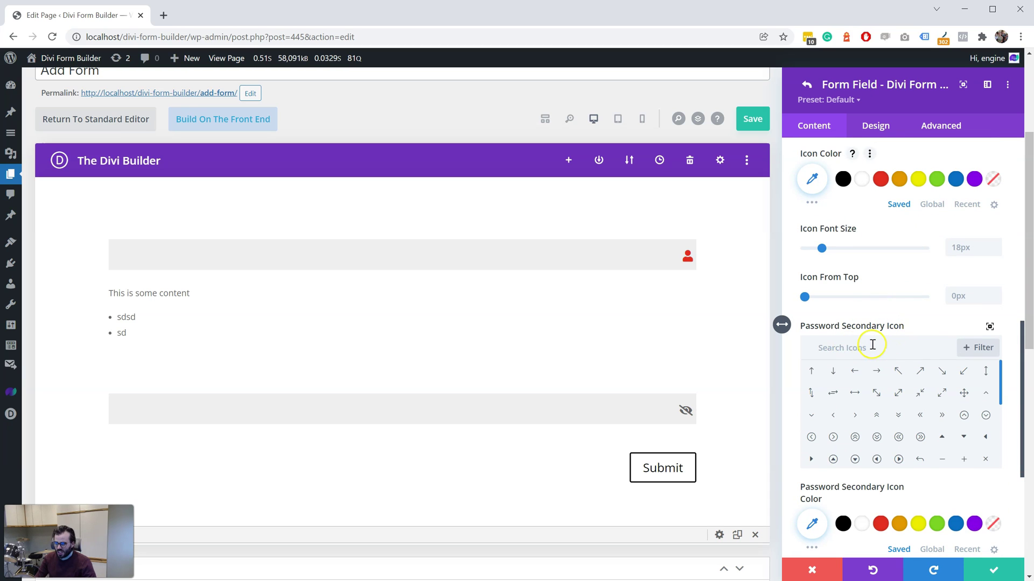
click(871, 347)
text(eye)
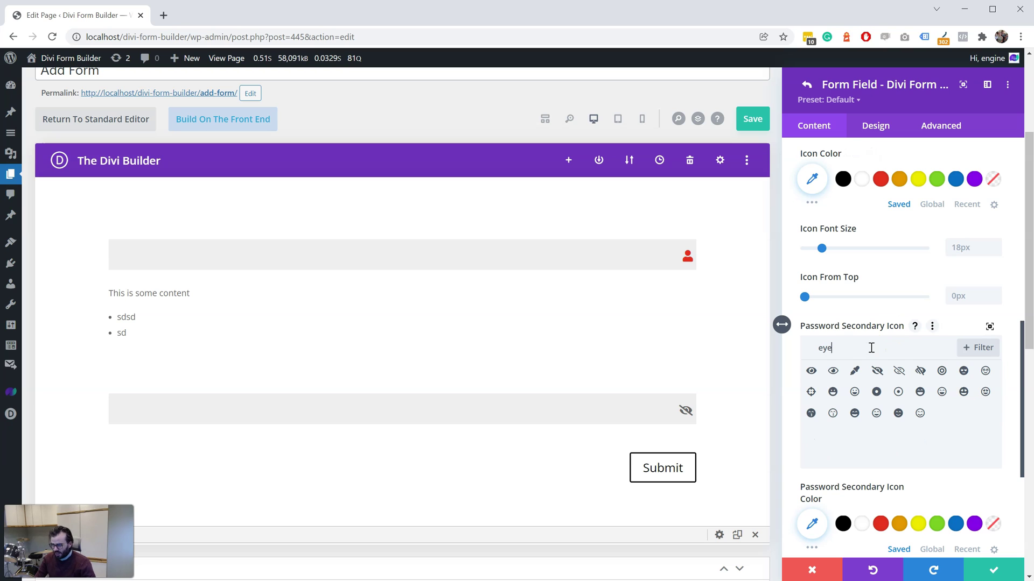
click(811, 371)
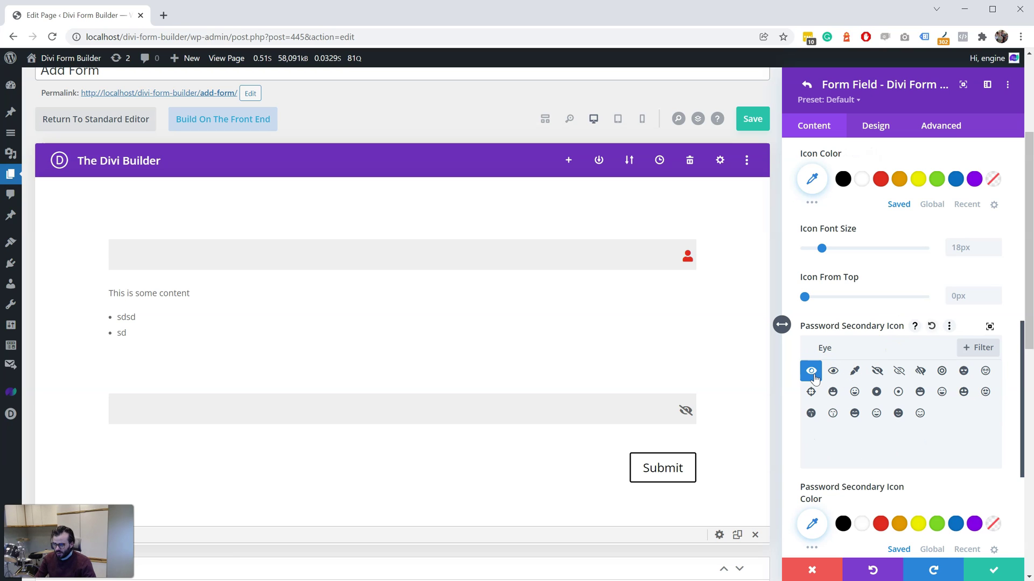
click(993, 571)
click(990, 570)
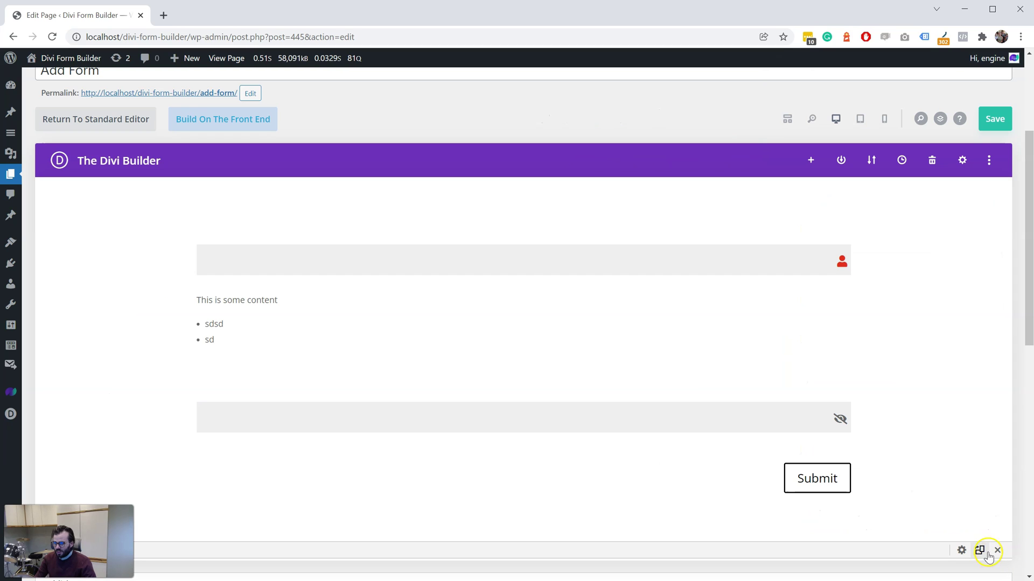
Save the page, type sample text in the live Password field, and reveal it.
click(990, 124)
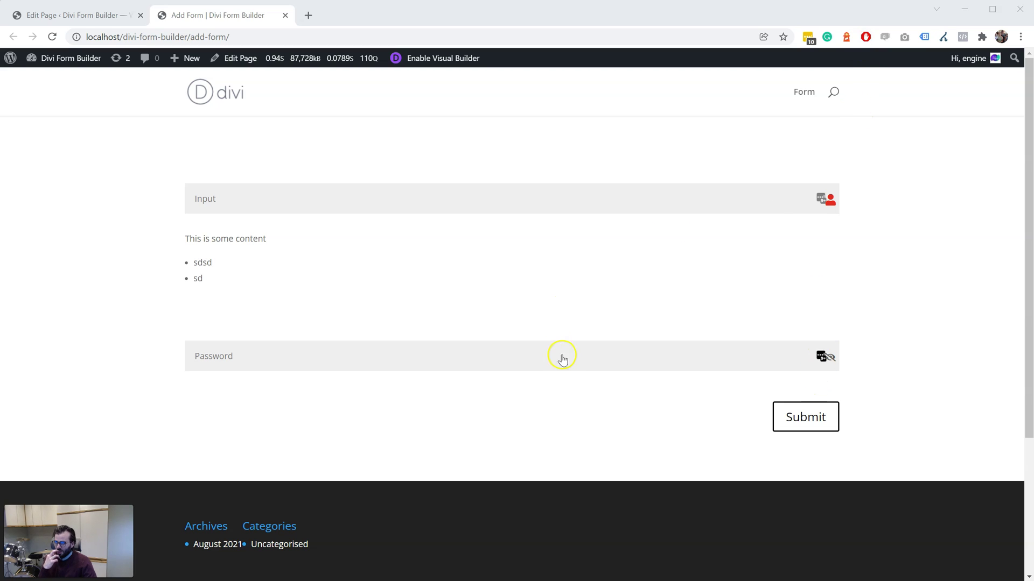
click(599, 367)
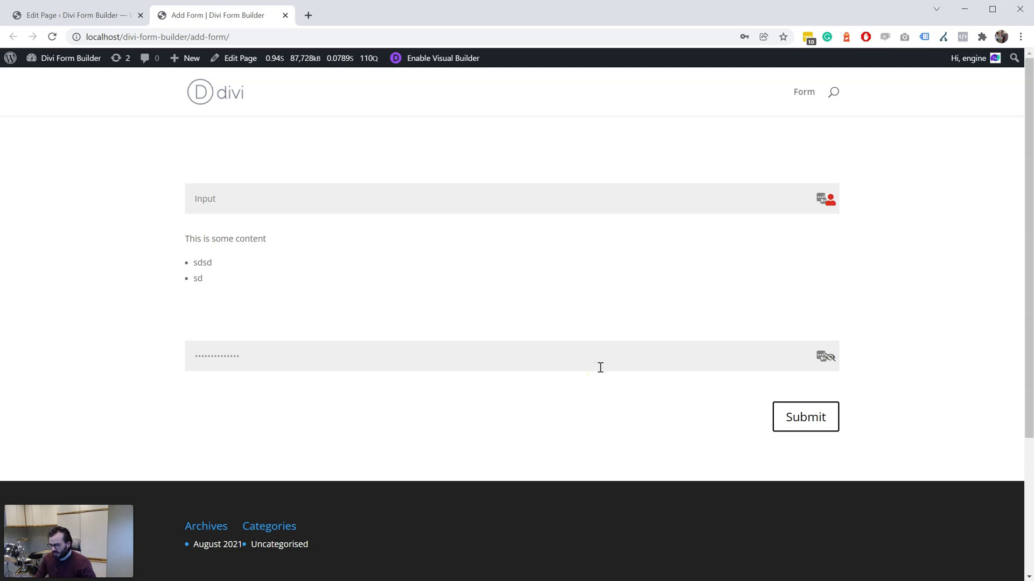
click(830, 358)
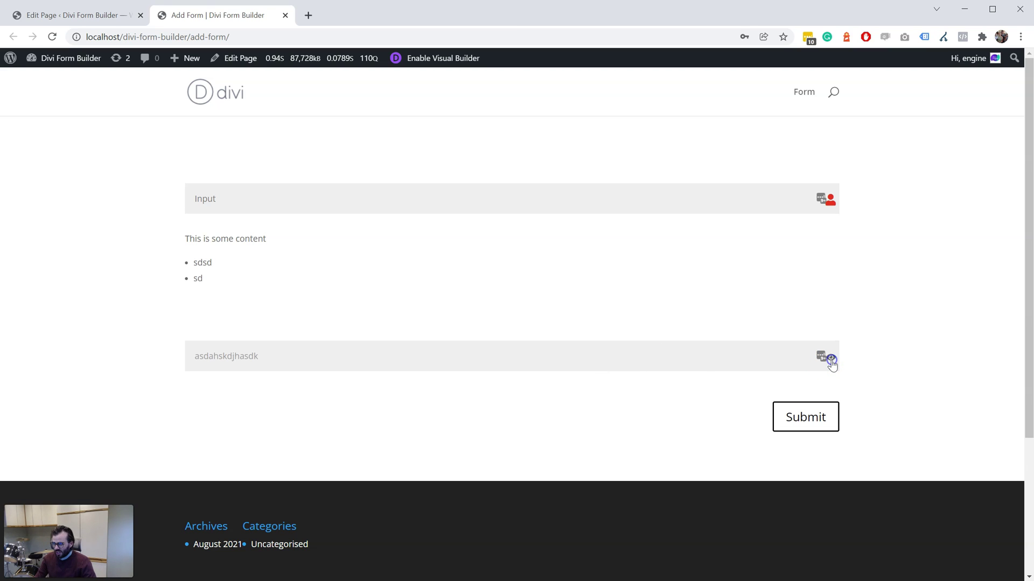
Toggle the password eye icon repeatedly, then return to the Edit Page tab.
click(830, 359)
click(830, 359)
click(831, 359)
click(830, 358)
click(831, 358)
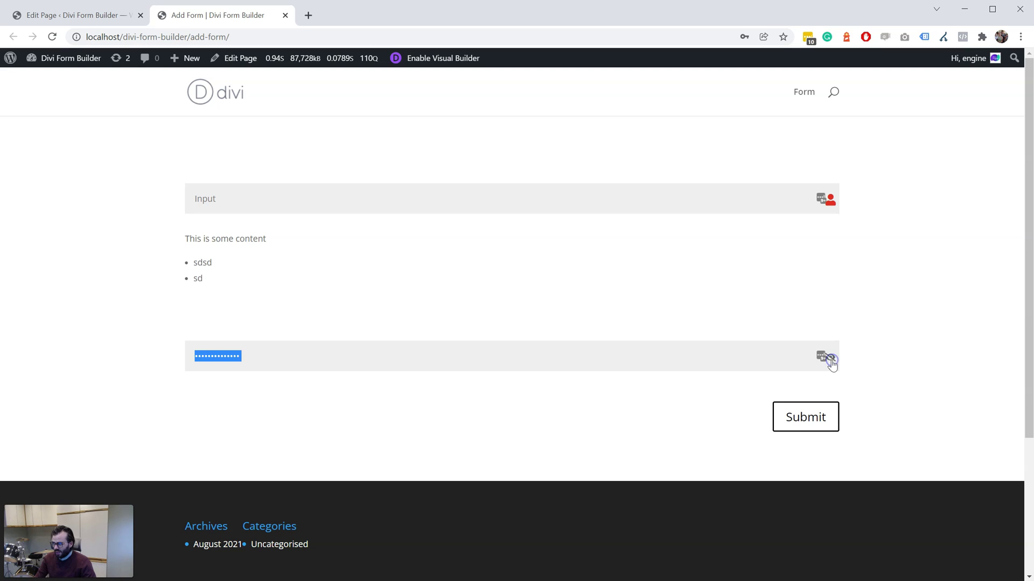
click(830, 358)
click(832, 359)
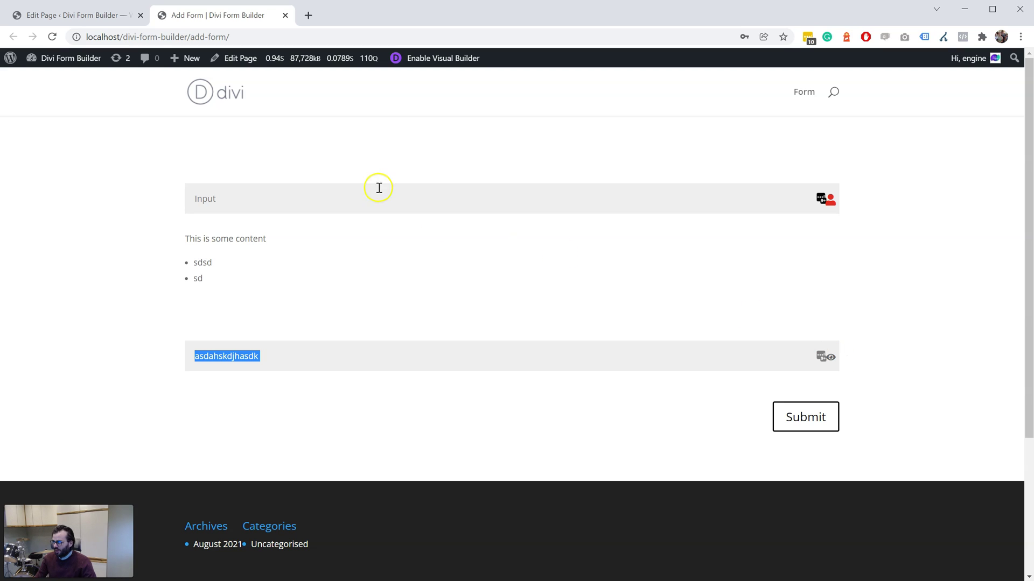
click(91, 16)
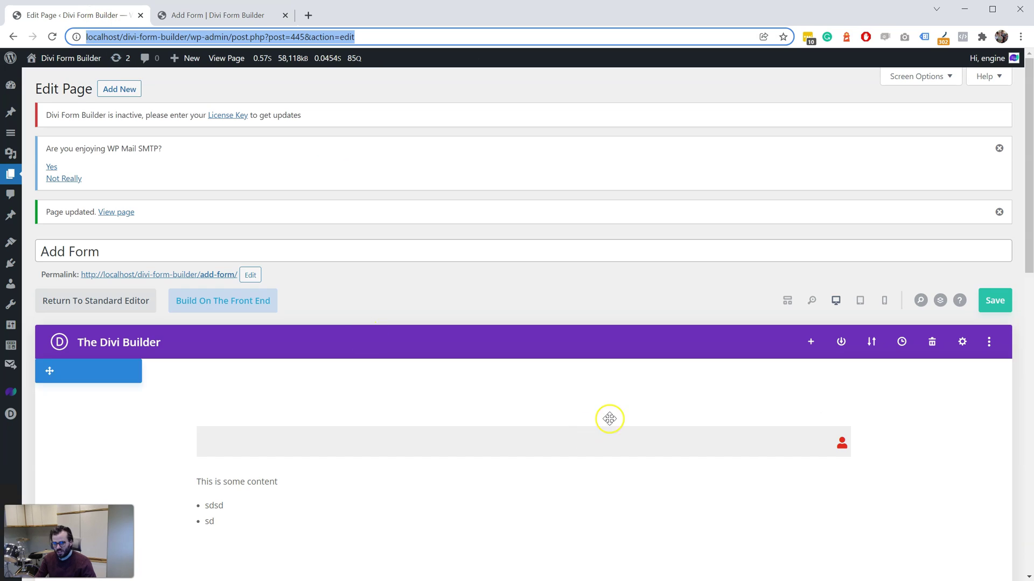
Enable a description on the first Input field: 'This input is required so we can best help you.'.
scroll(606, 428, down, 3)
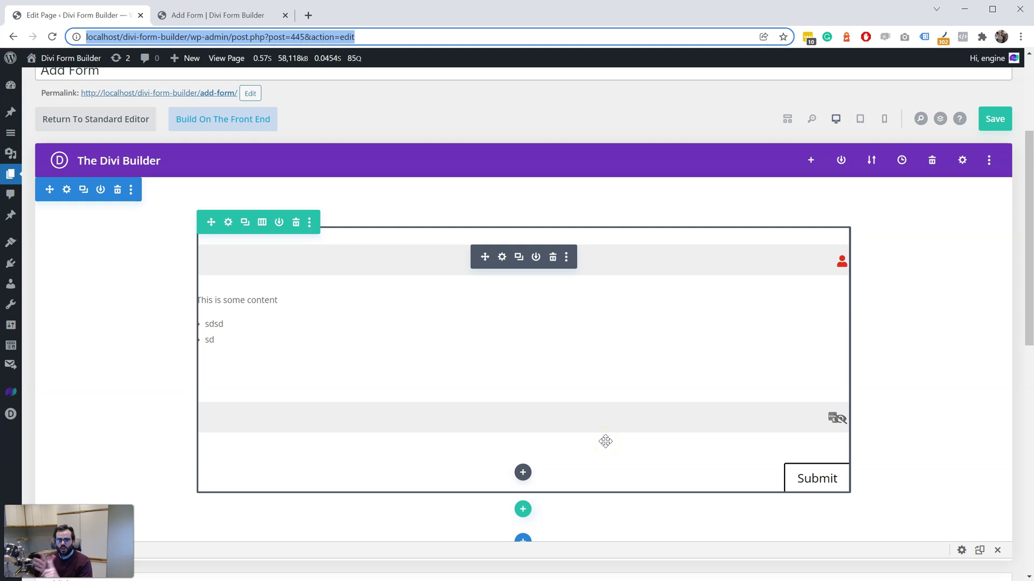
click(502, 259)
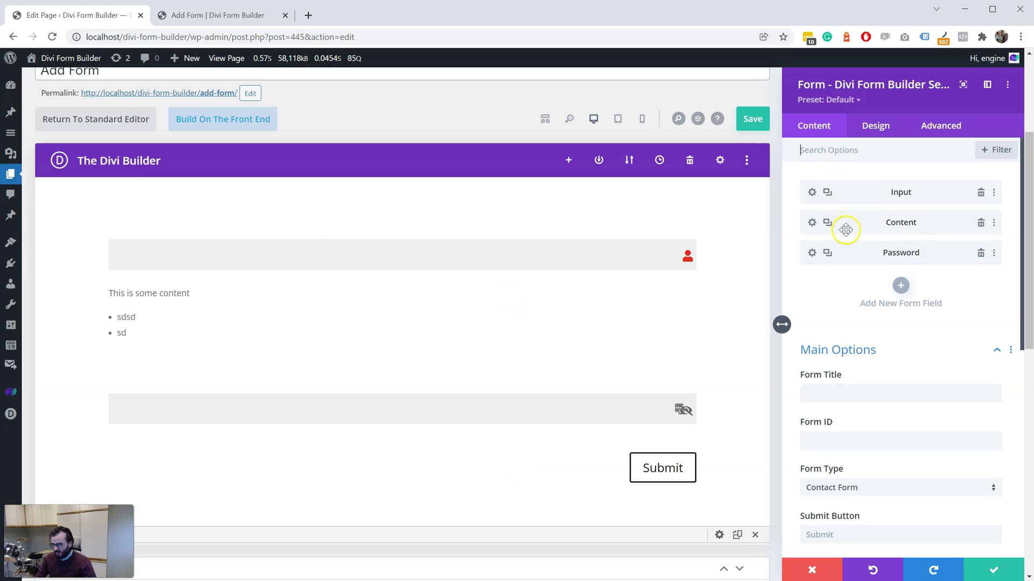
click(811, 192)
click(851, 182)
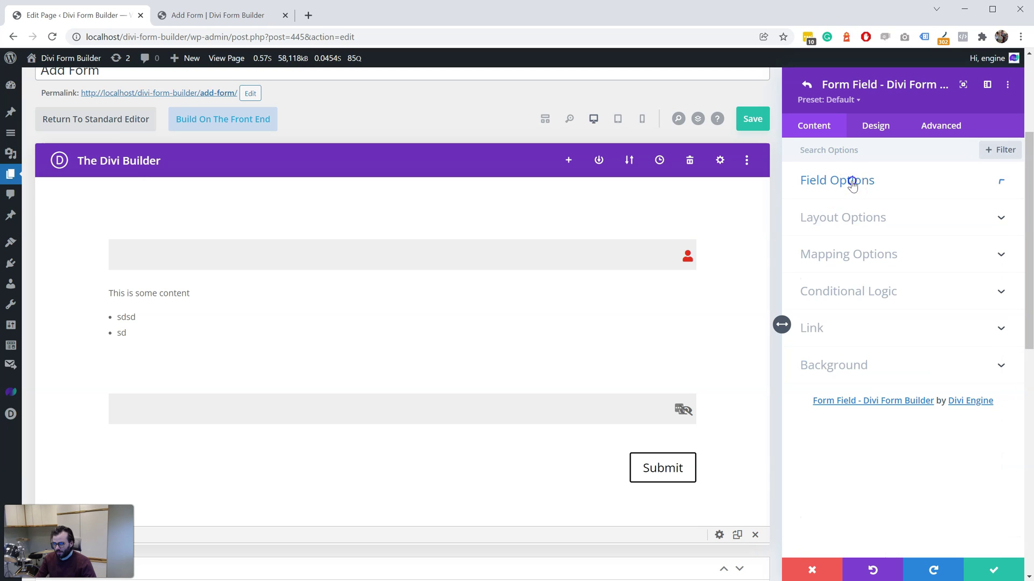
click(849, 218)
click(817, 342)
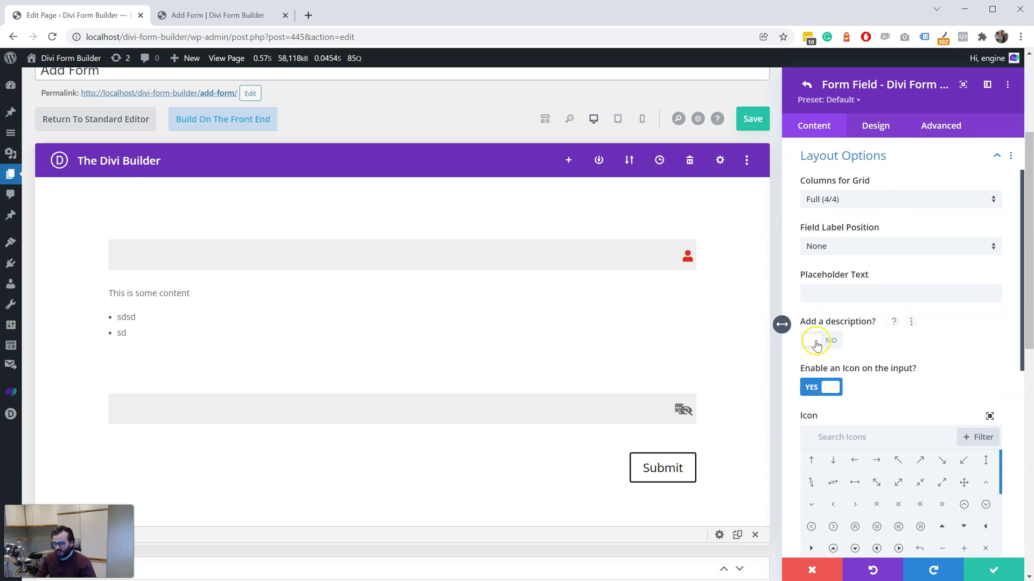
click(816, 343)
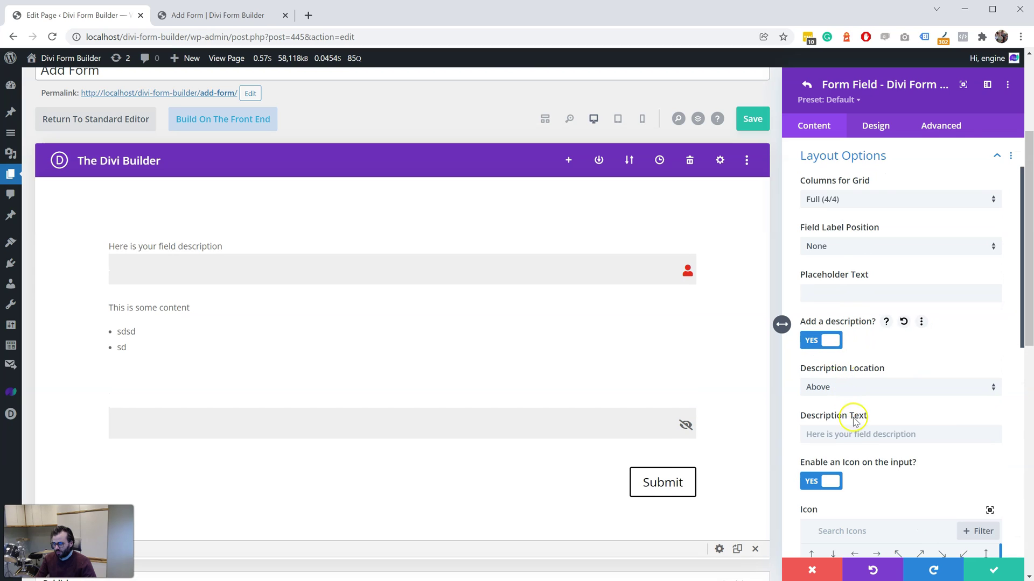
click(854, 434)
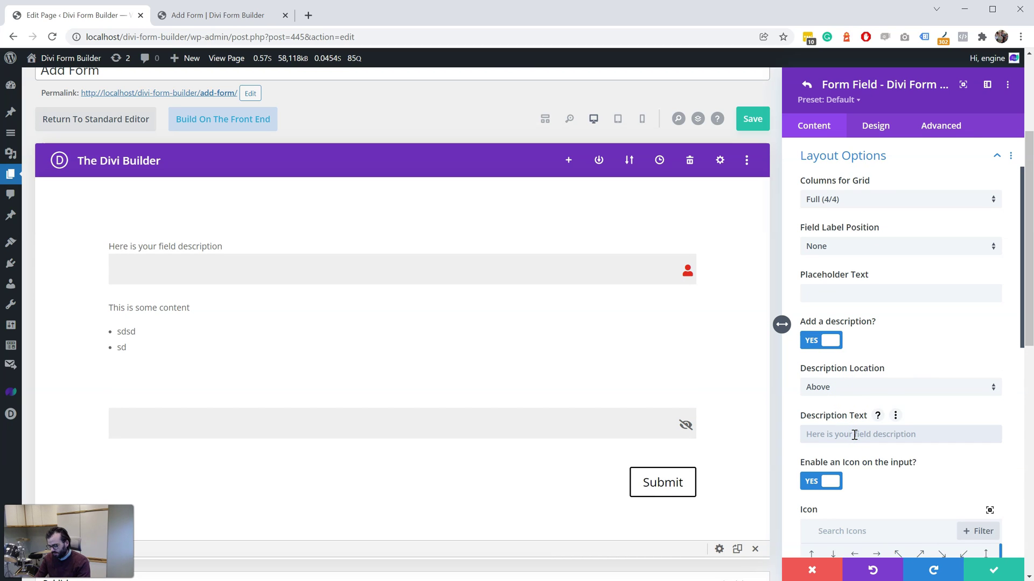
text(This input is required so we can best help you.)
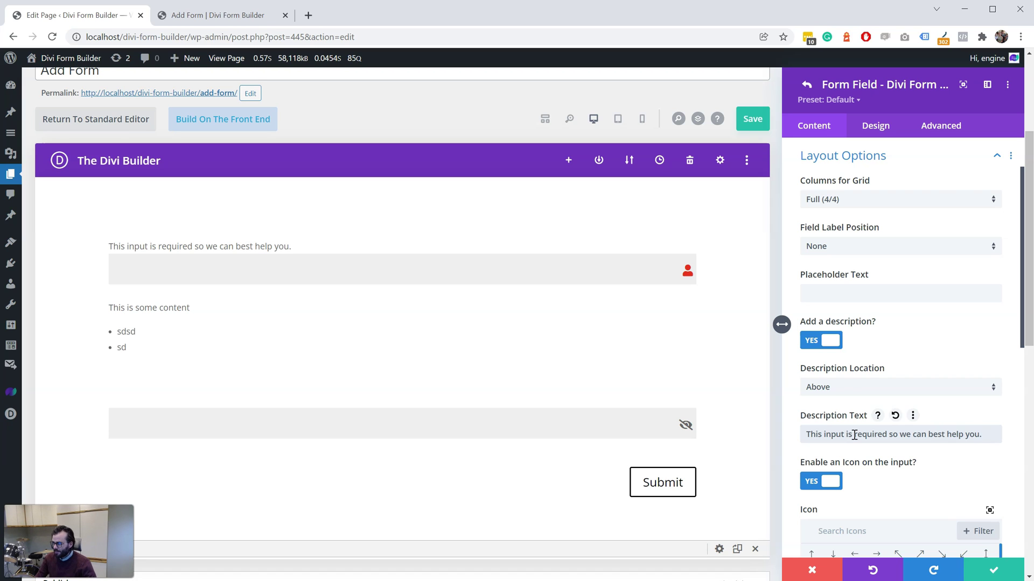
scroll(859, 348, up, 2)
Rename the Input field to 'Input name' and set its label position to Top.
click(866, 183)
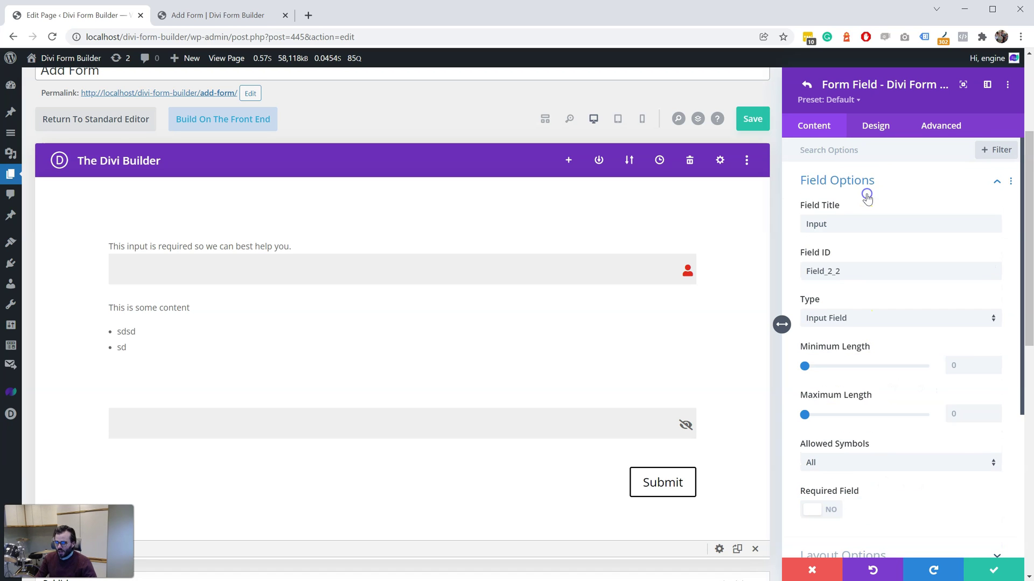
double_click(857, 225)
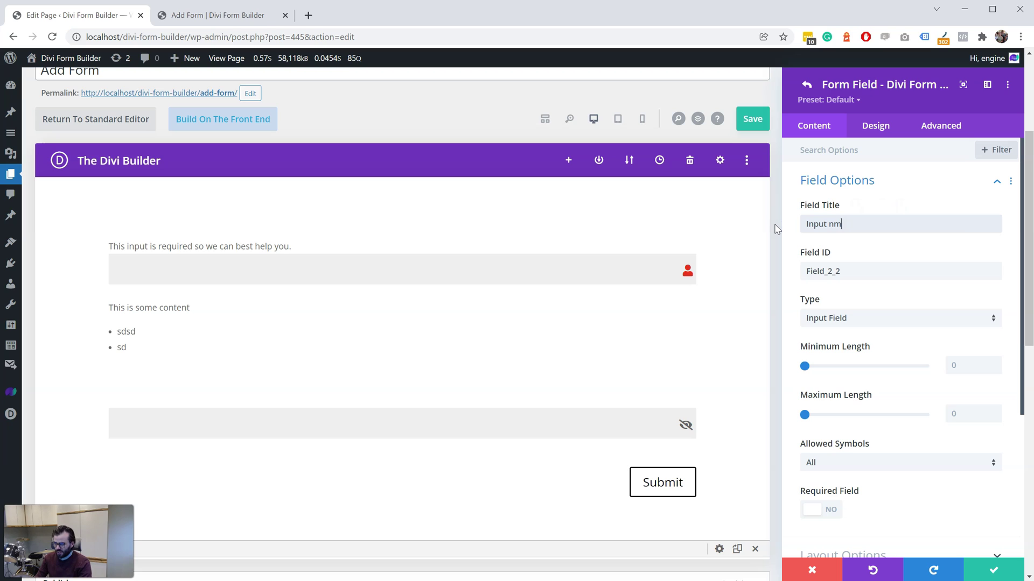
click(818, 180)
click(872, 210)
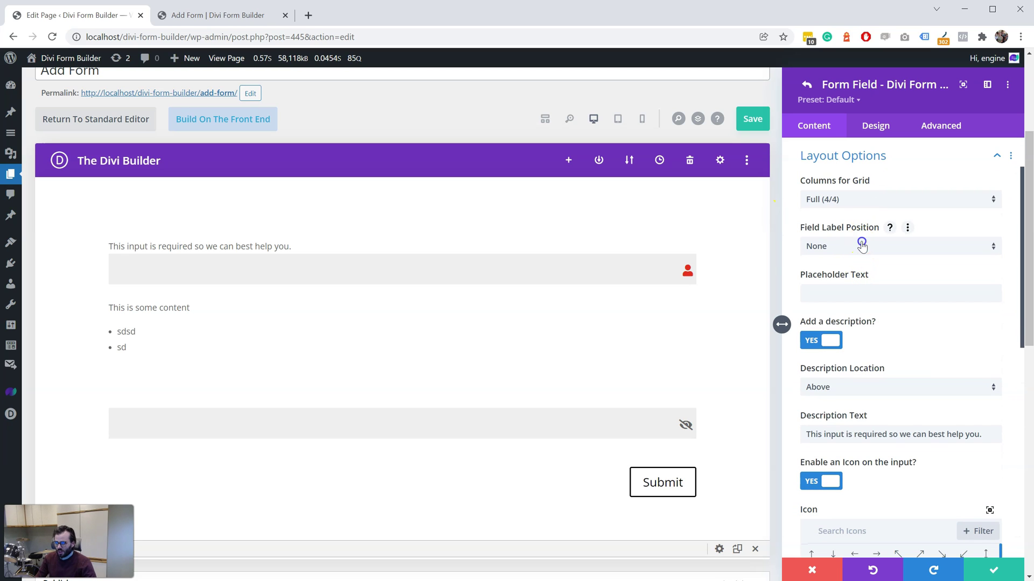
click(862, 245)
click(868, 277)
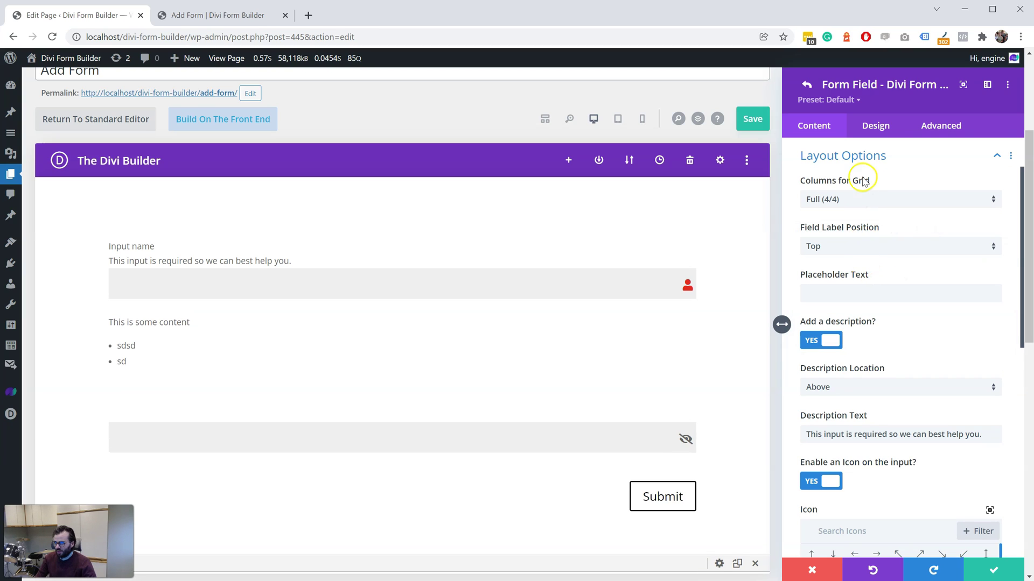
Set the placeholder text to 'Tis is placeholder' and save the field.
click(849, 291)
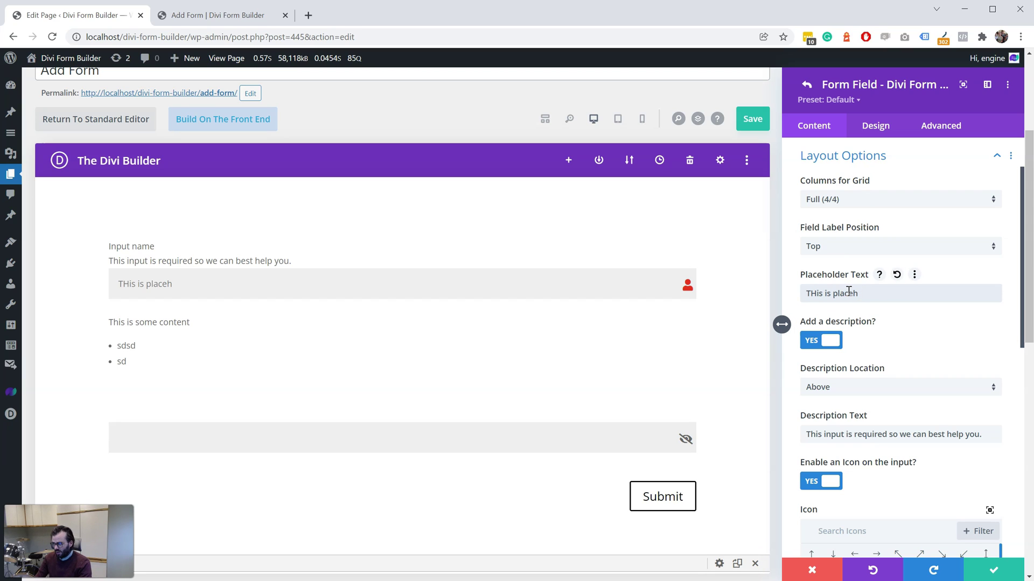
text(er)
click(811, 293)
key(Delete)
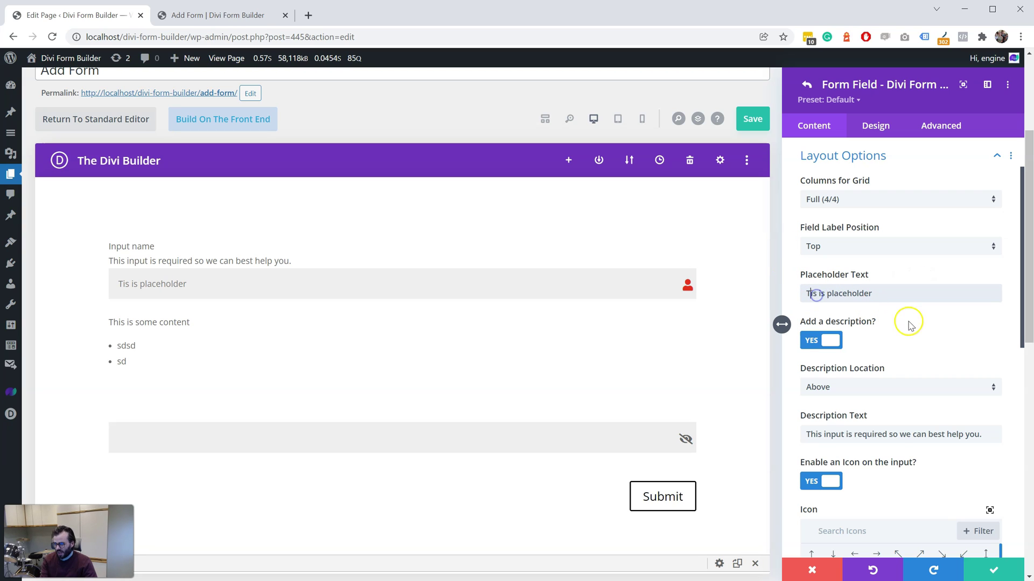
click(818, 354)
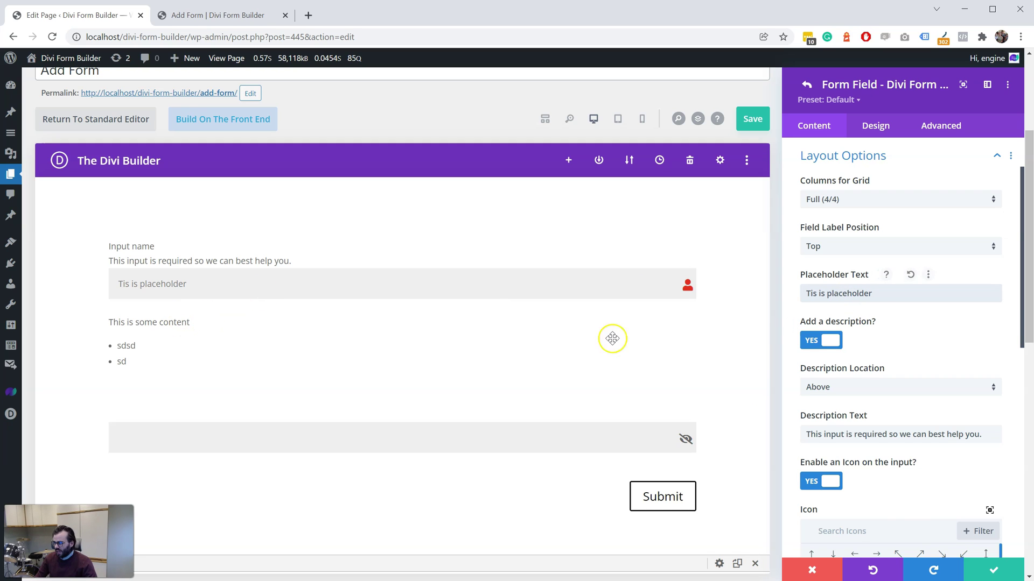
click(990, 570)
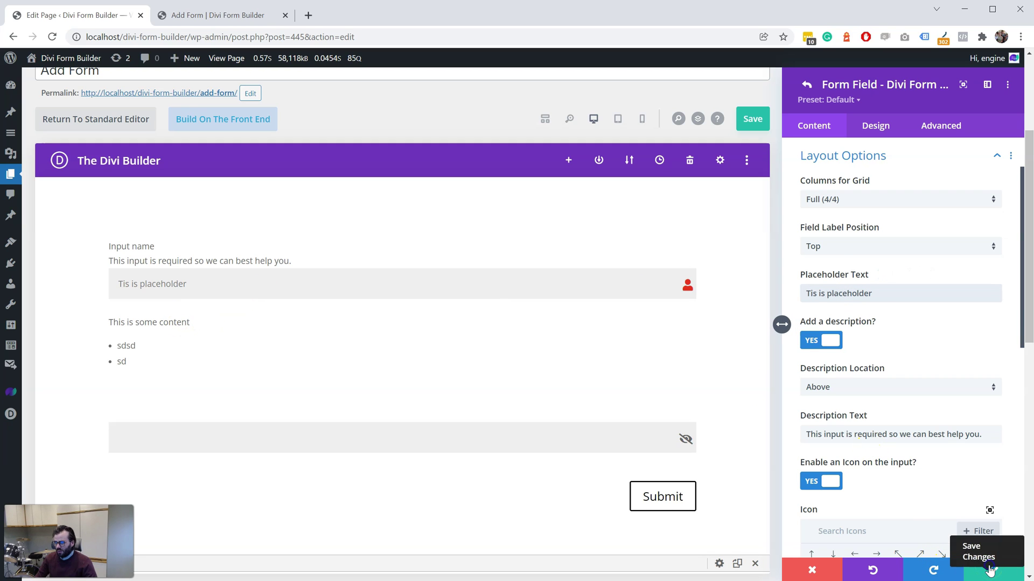
Turn on Google reCAPTCHA in the form's Spam Protection options.
scroll(865, 421, down, 2)
scroll(860, 377, down, 3)
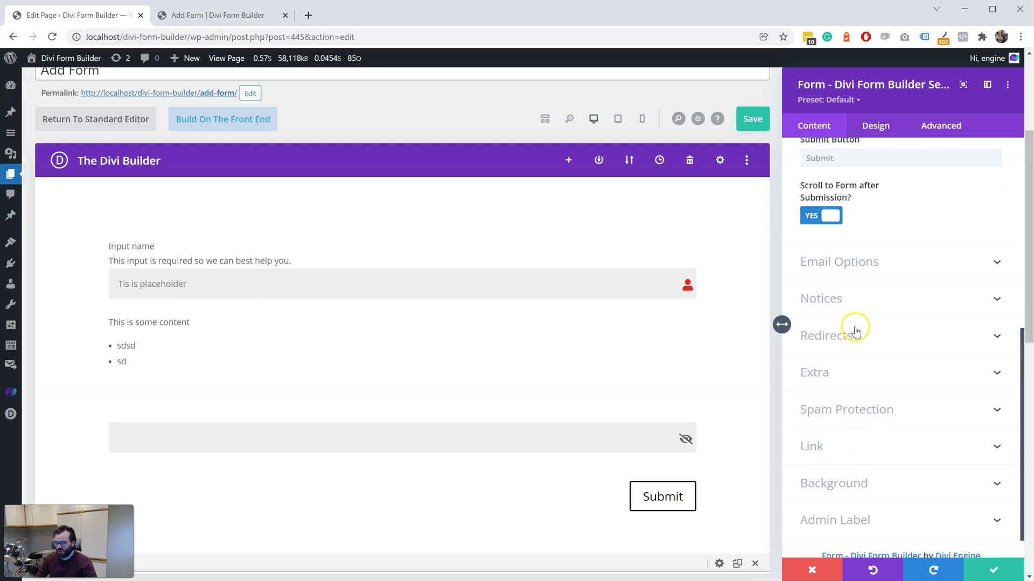
click(861, 410)
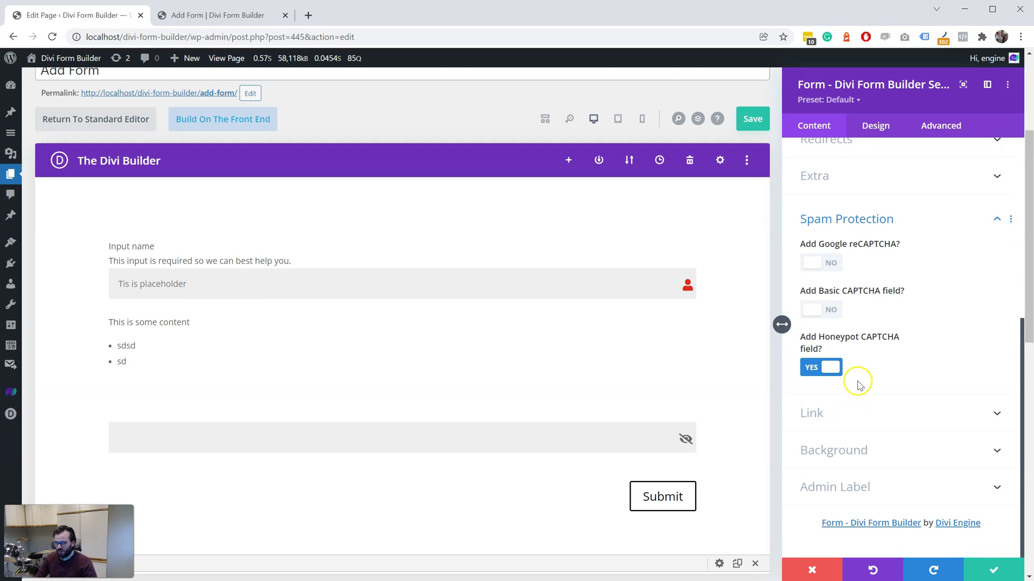
click(819, 264)
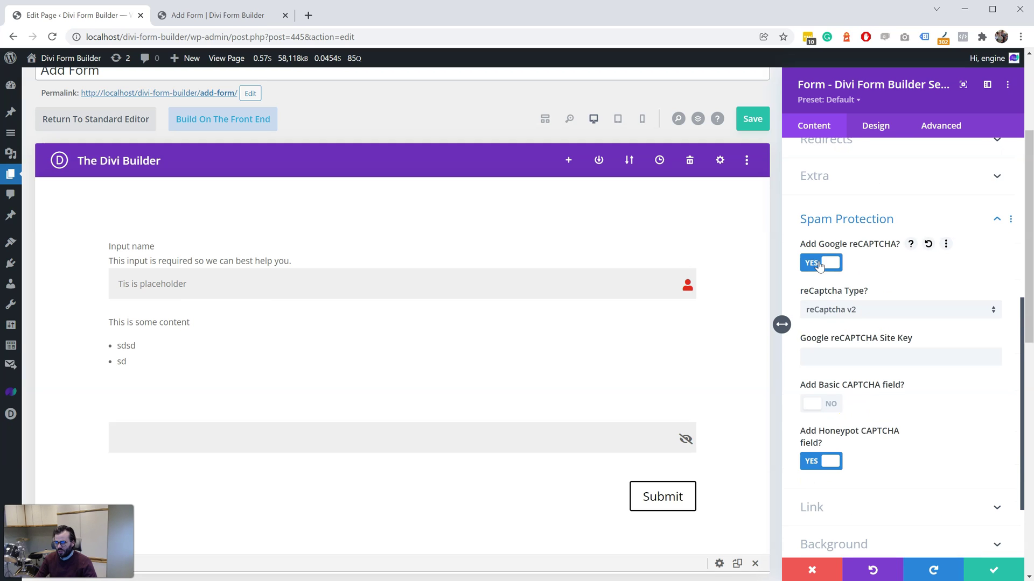
click(860, 311)
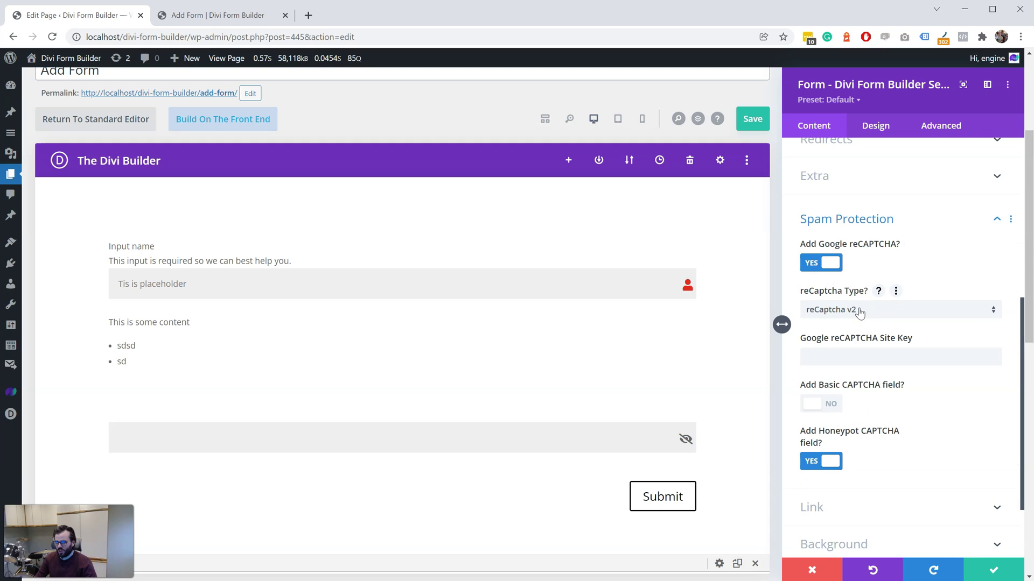
Set the reCAPTCHA type to reCaptcha v3.
click(860, 311)
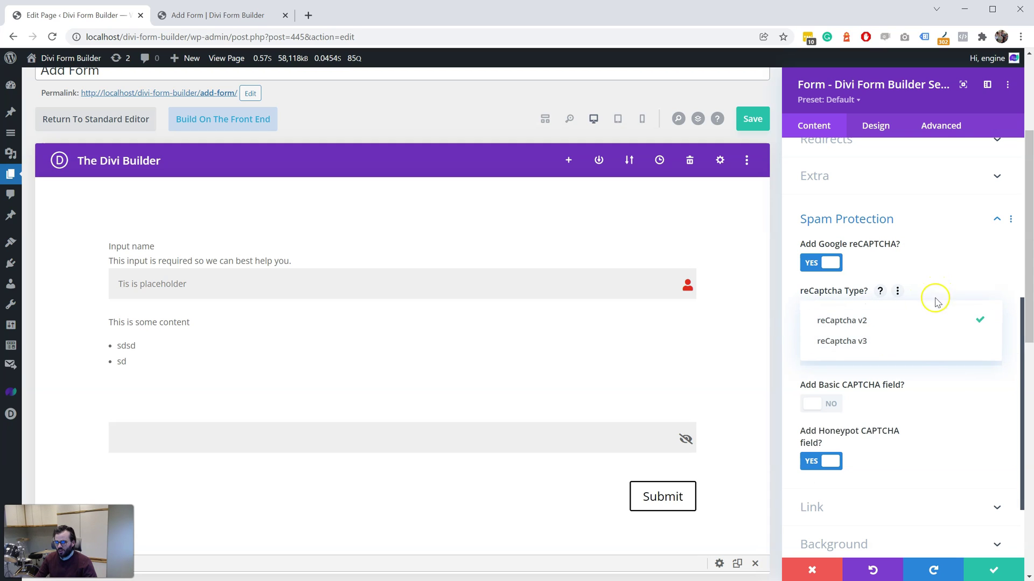
click(922, 322)
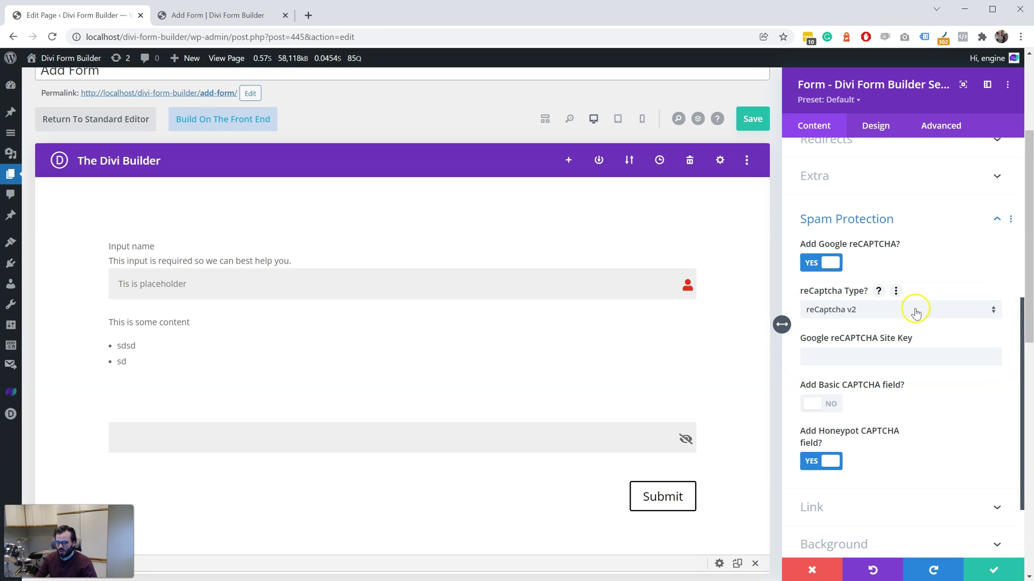
click(915, 313)
click(923, 345)
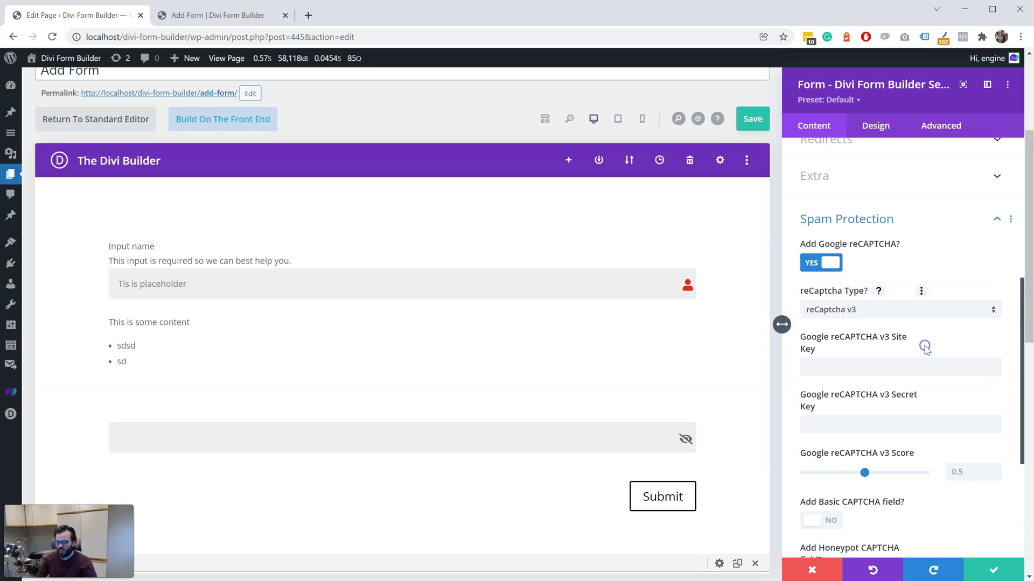
click(909, 316)
click(915, 324)
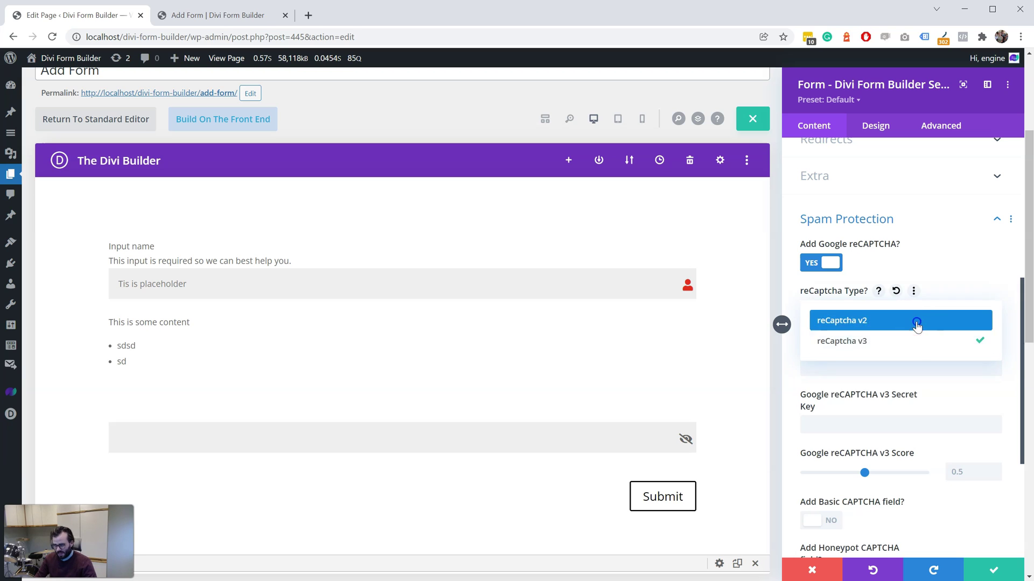
click(857, 352)
click(936, 310)
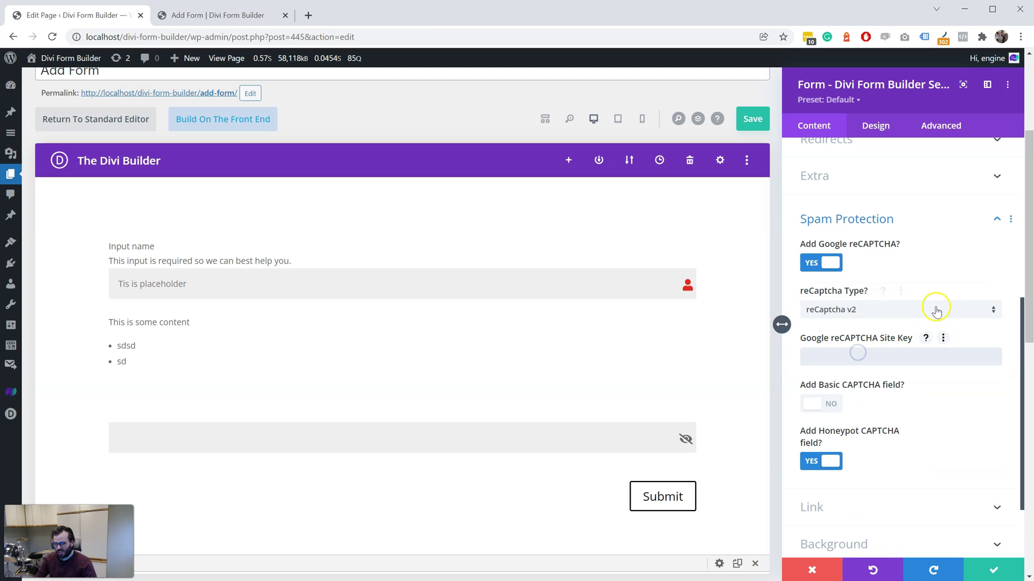
click(922, 344)
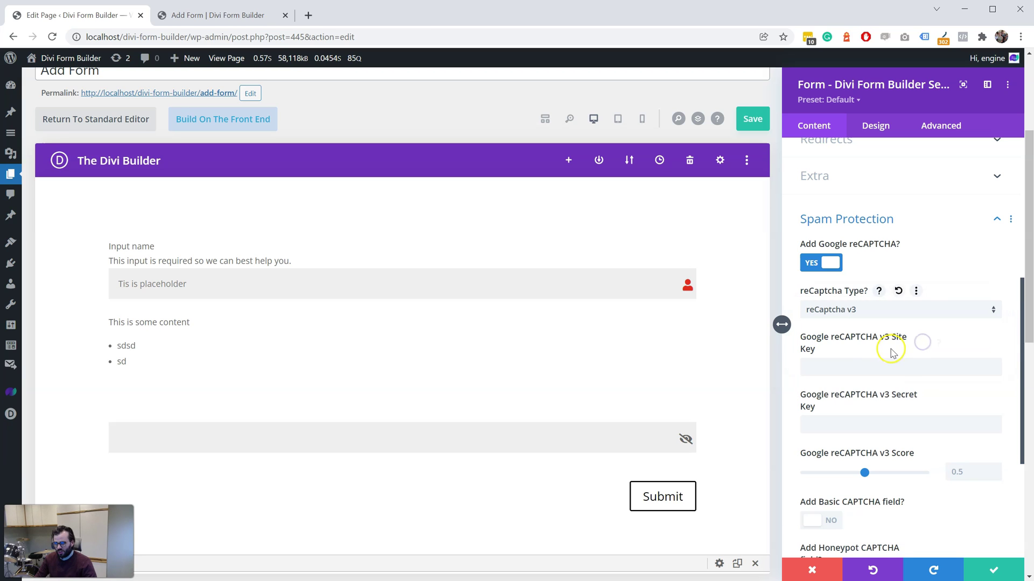
Check the v3 site and secret key fields, leaving Honeypot CAPTCHA on YES.
click(865, 371)
click(912, 430)
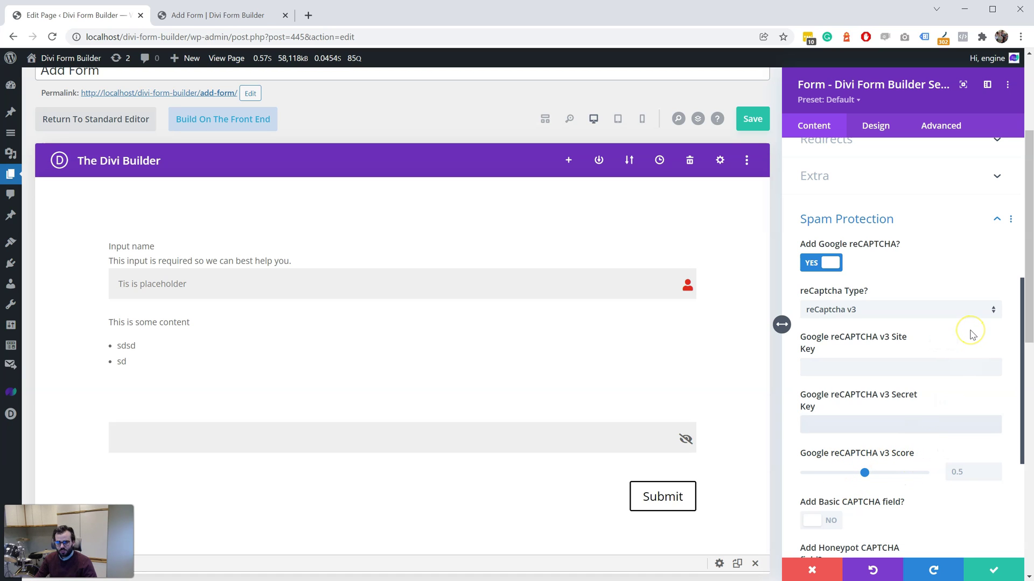
scroll(973, 334, down, 3)
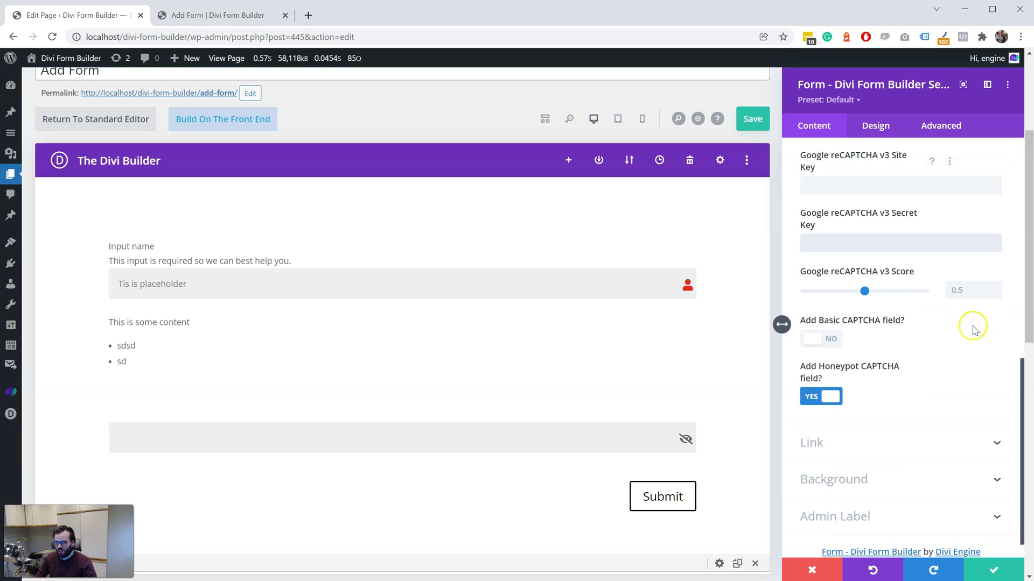
click(833, 398)
click(832, 398)
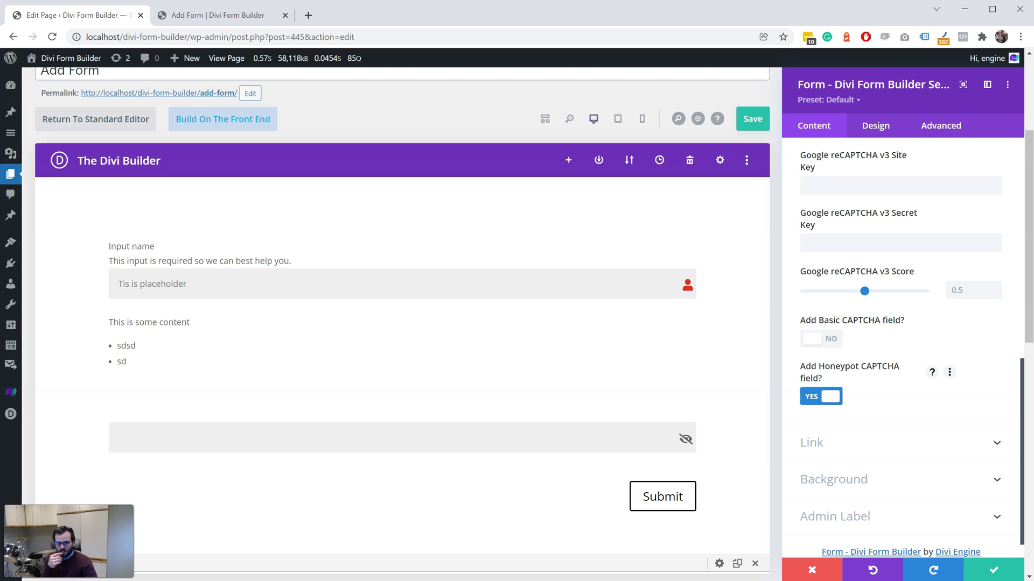
In Email Options, keep Email to Admin turned on.
scroll(840, 215, up, 9)
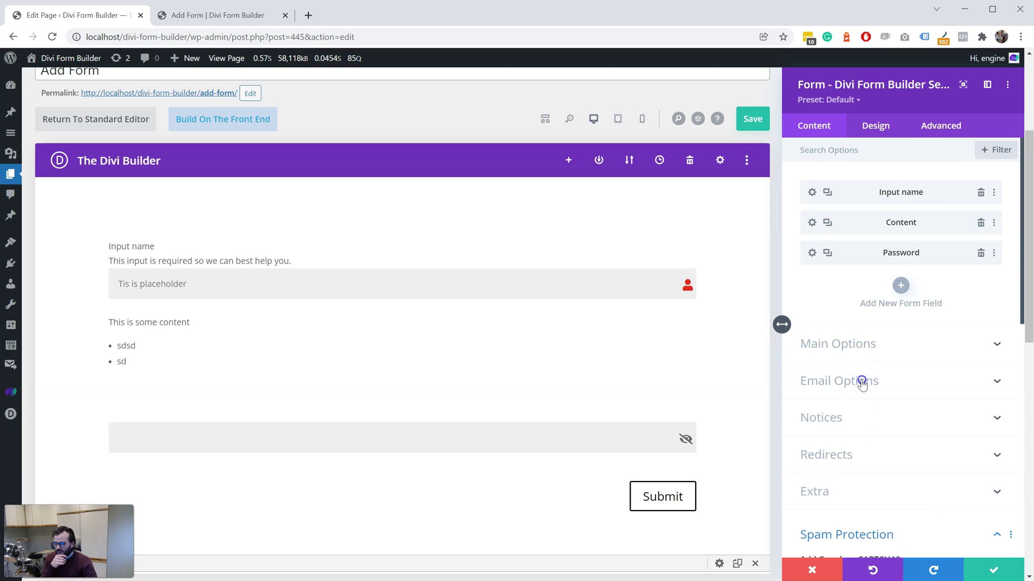
click(861, 380)
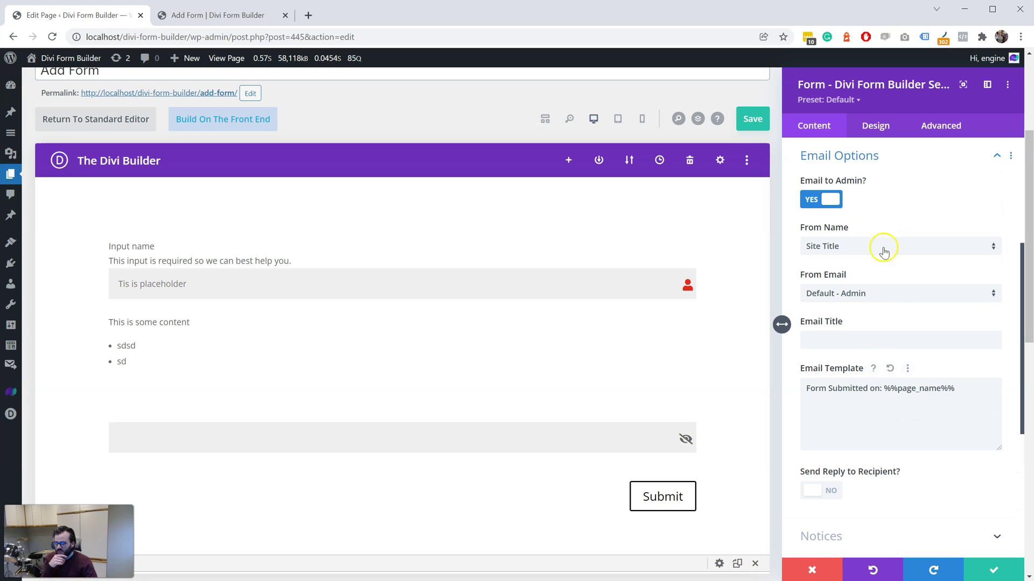
click(829, 201)
click(830, 202)
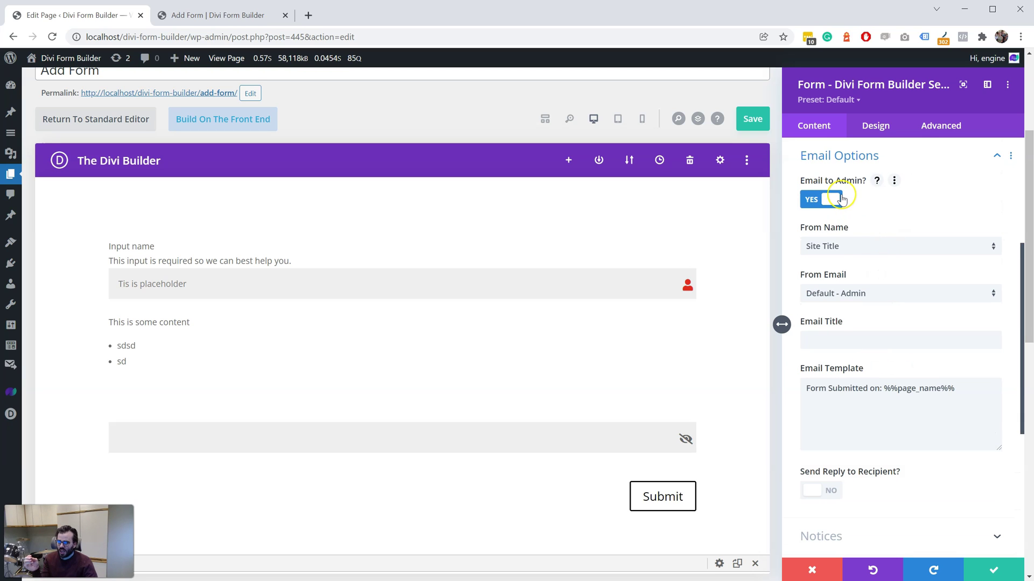
click(834, 201)
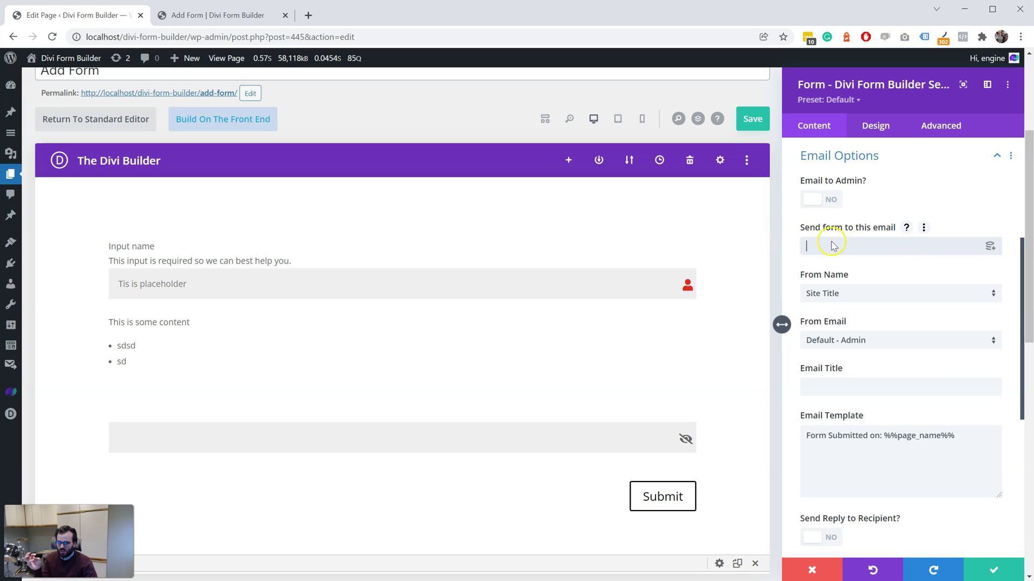
click(815, 199)
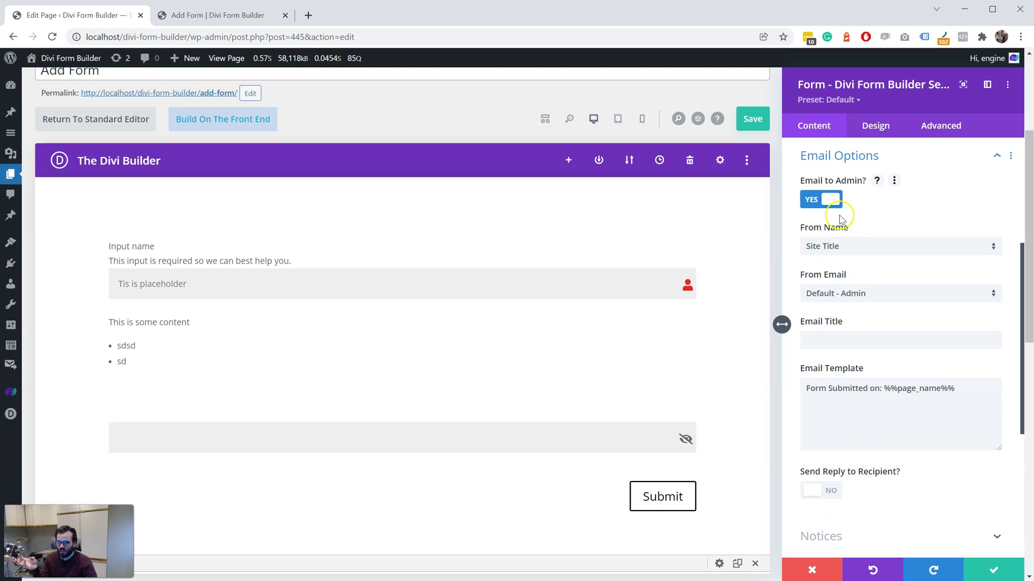
Keep Site Title as sender name and set From Email to 'Sender - From form field'.
click(841, 249)
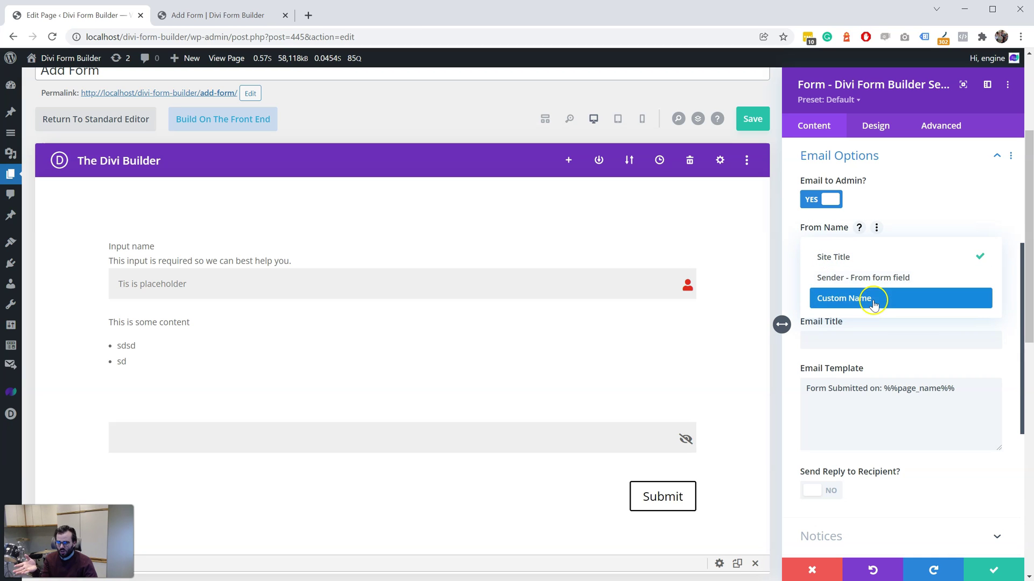
click(927, 220)
click(889, 296)
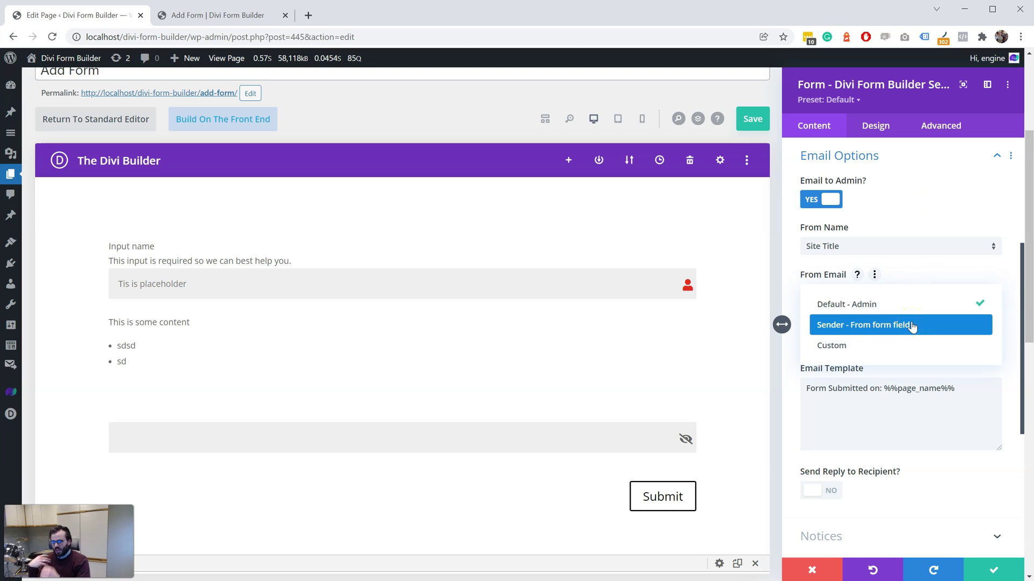
click(911, 325)
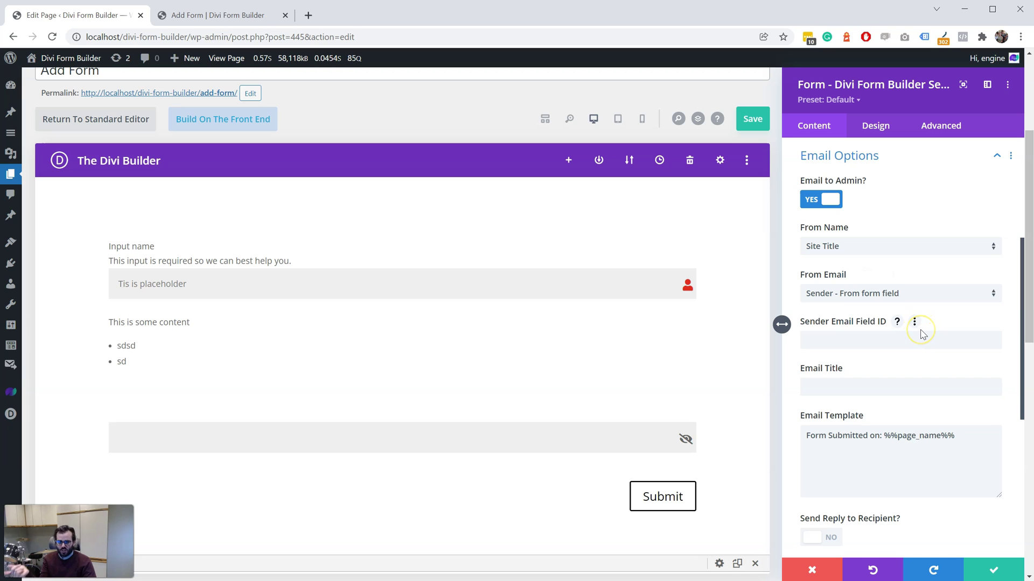
Enable Send Reply to Recipient, leaving the email title and template fields empty.
scroll(920, 335, down, 3)
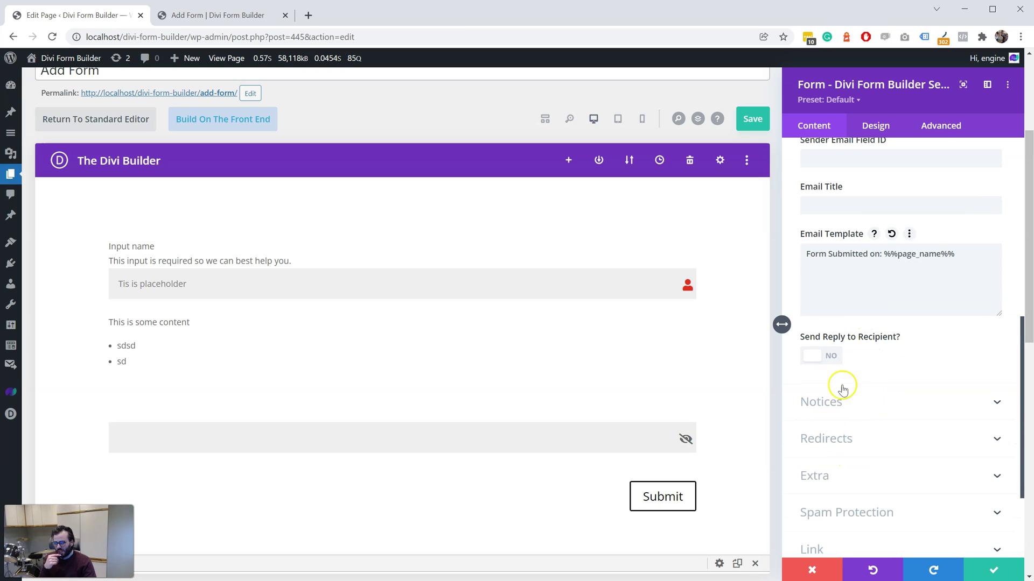
click(837, 357)
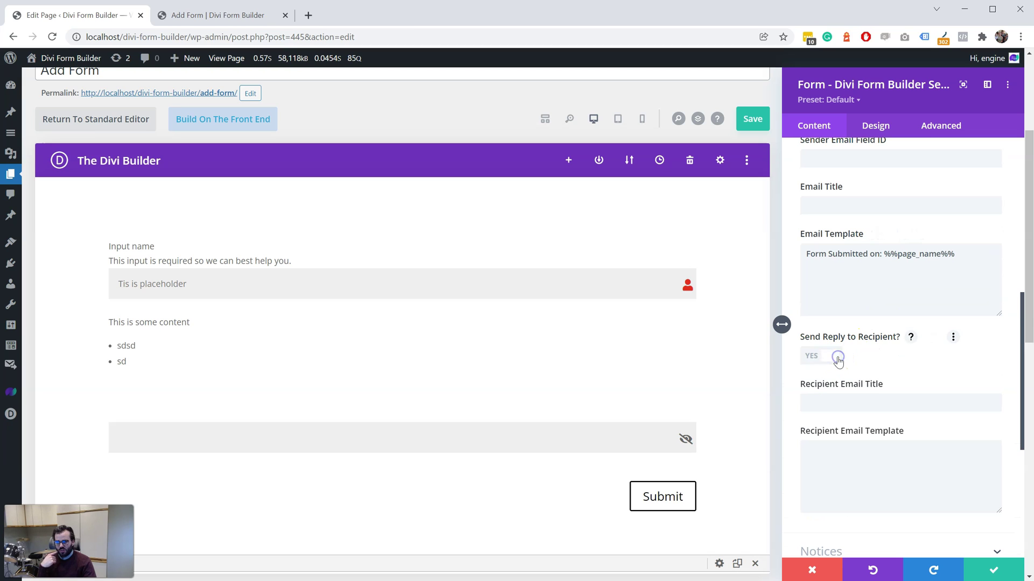
scroll(842, 351, down, 2)
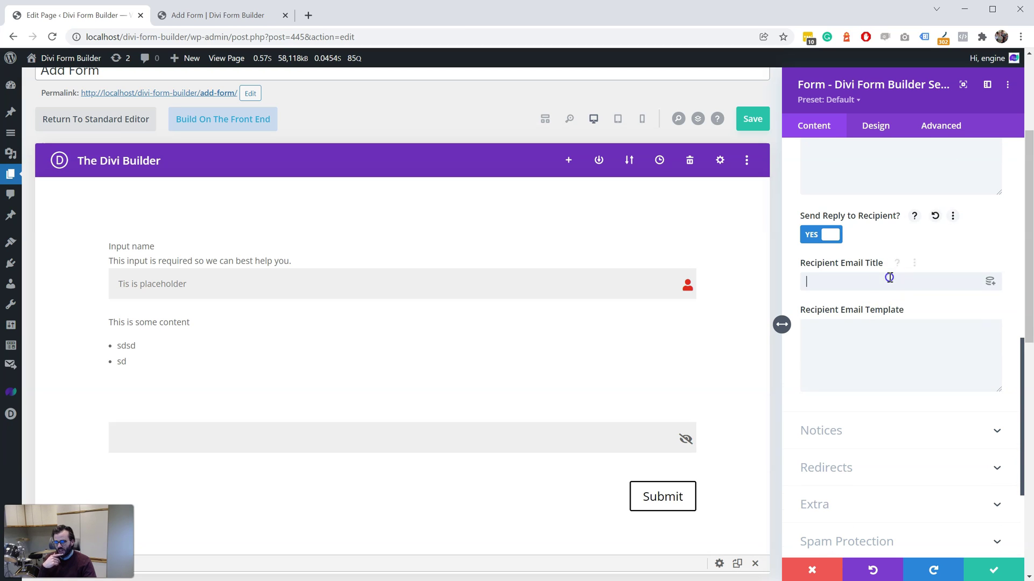
click(896, 280)
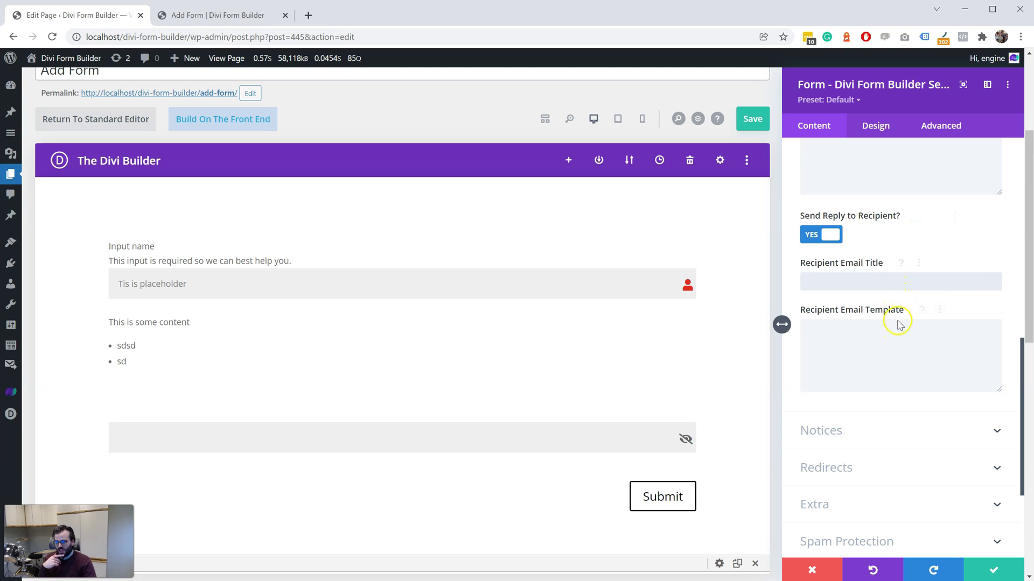
click(902, 342)
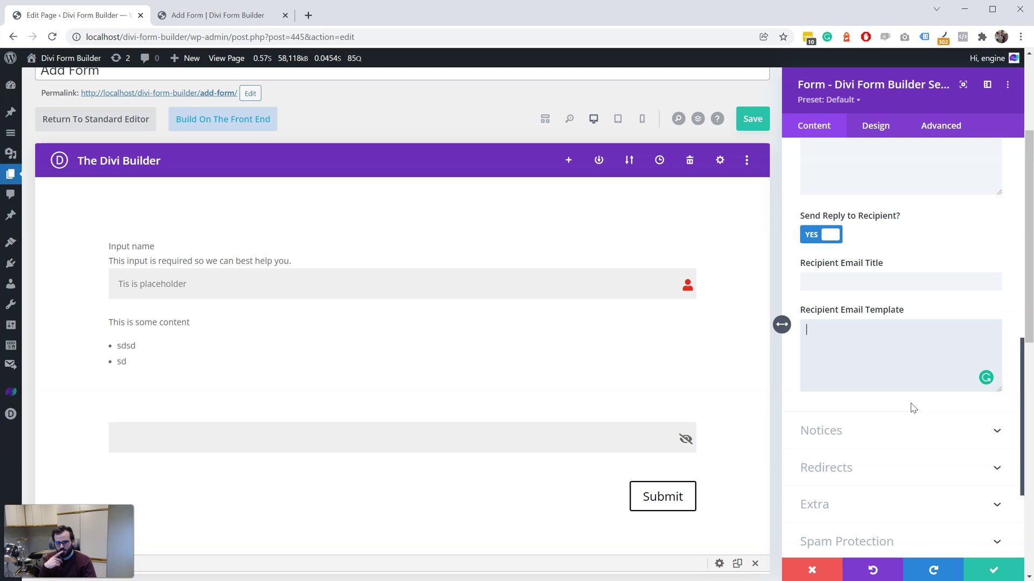
scroll(906, 307, up, 10)
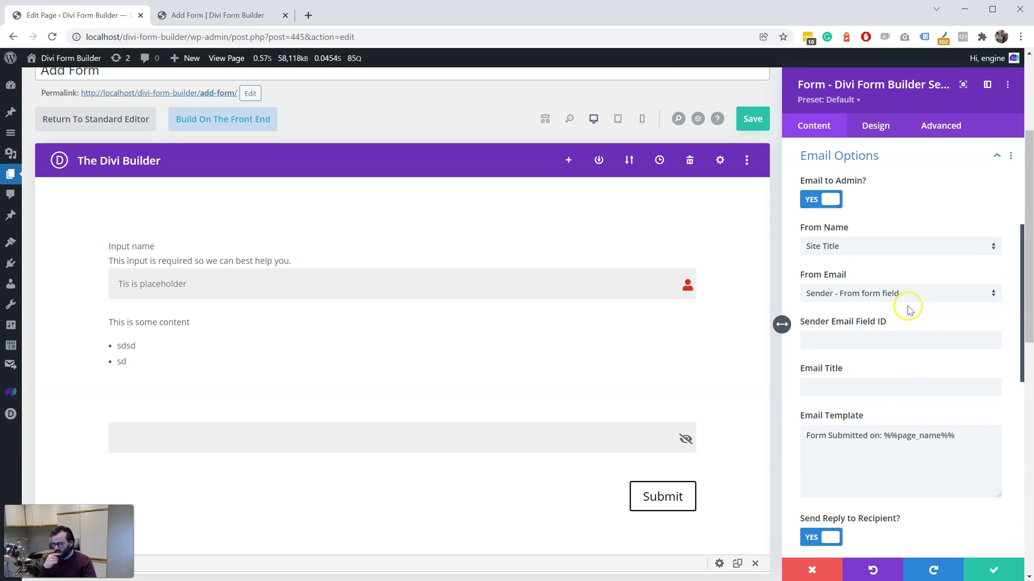
Change the Input name field's type to Select Dropdown.
click(812, 192)
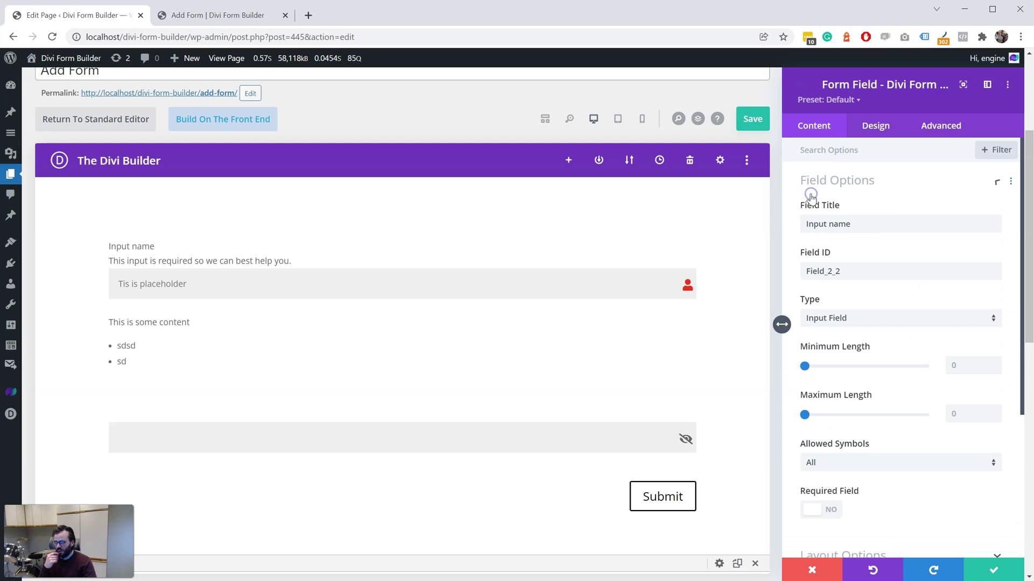
click(865, 225)
click(876, 318)
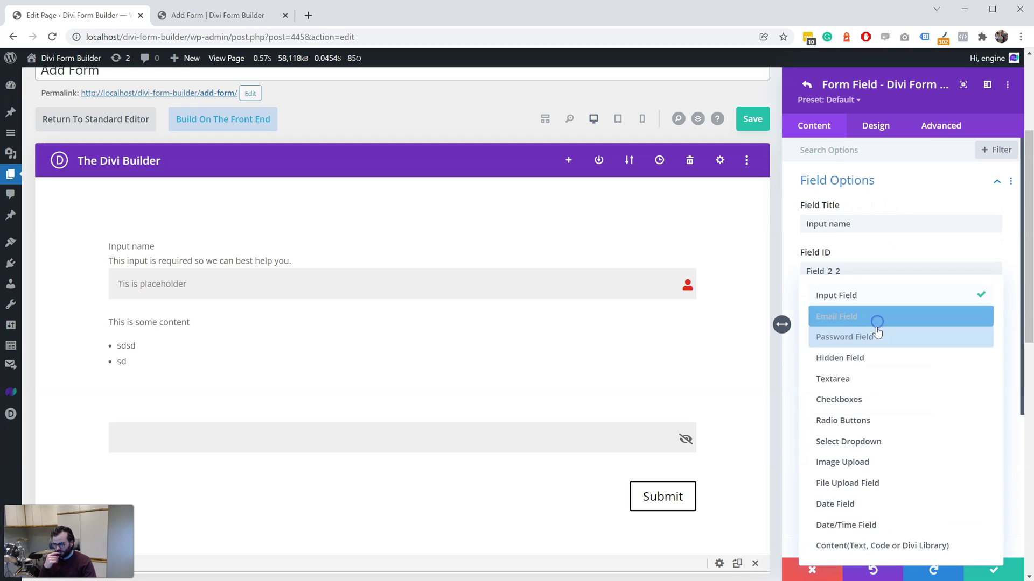
click(898, 440)
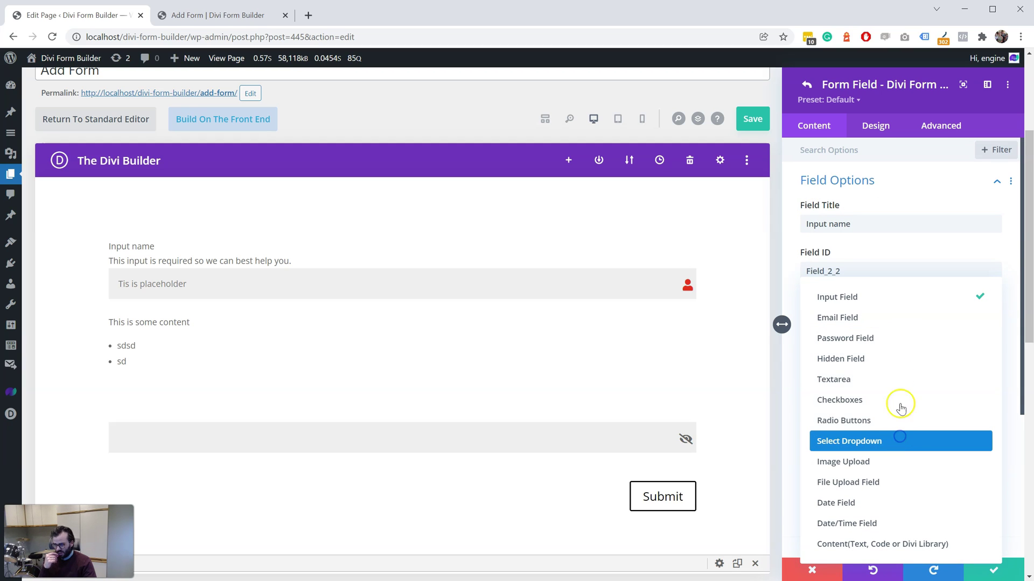
Enable the dropdown's select placeholder so it shows '-- Choose this --'.
click(818, 422)
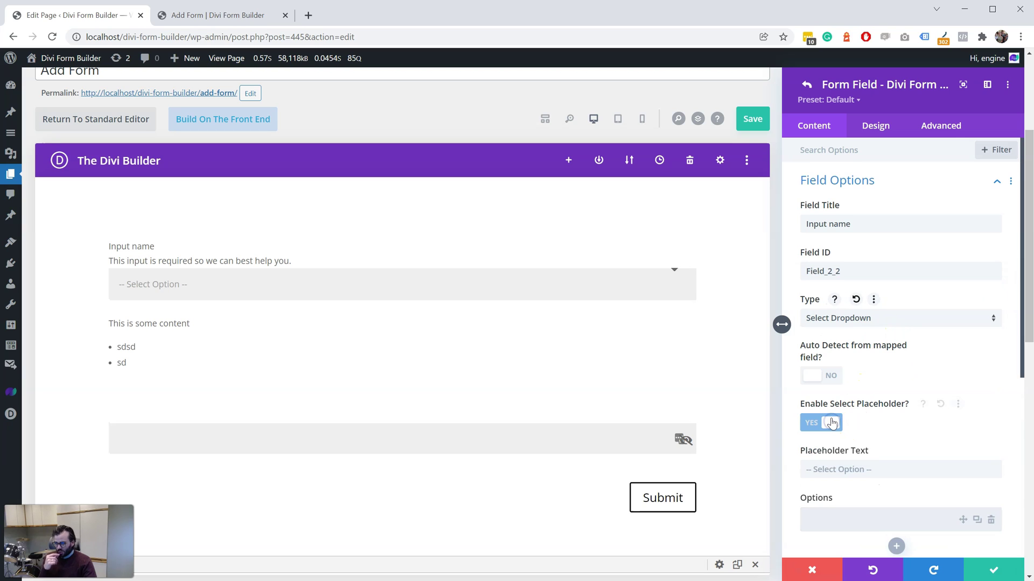
scroll(861, 420, down, 1)
click(872, 409)
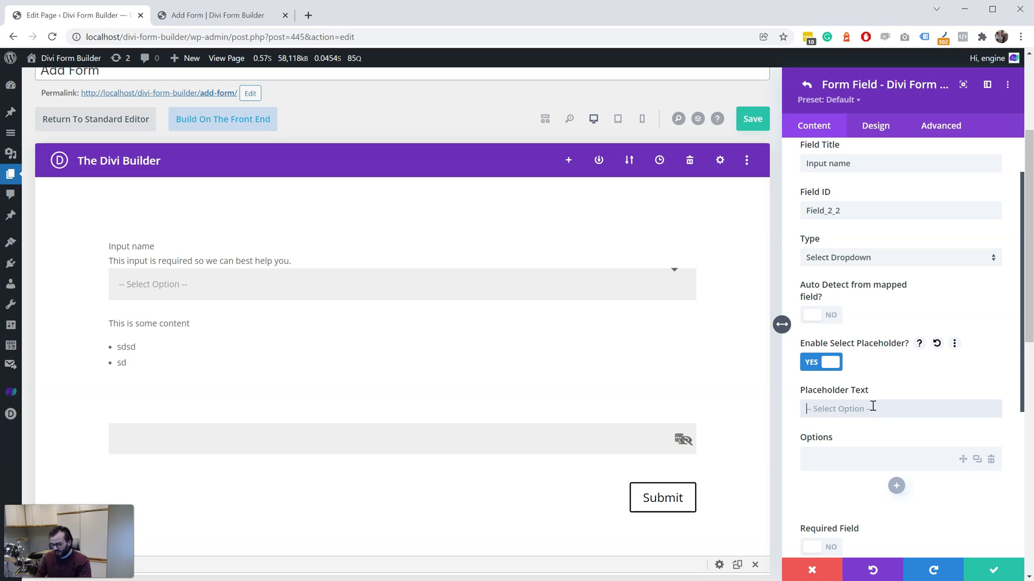
text(-- Choose this --)
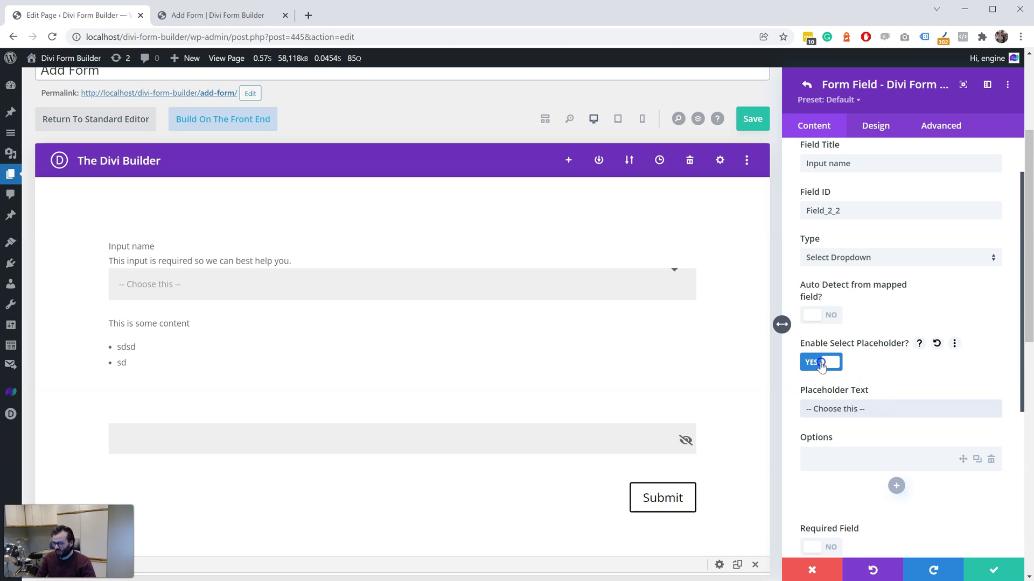
click(820, 362)
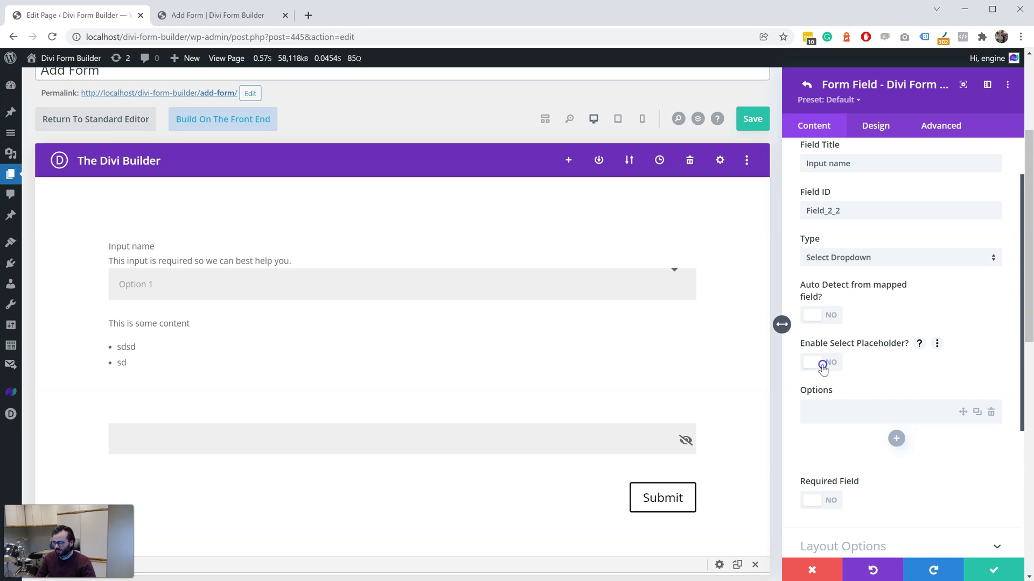
click(821, 363)
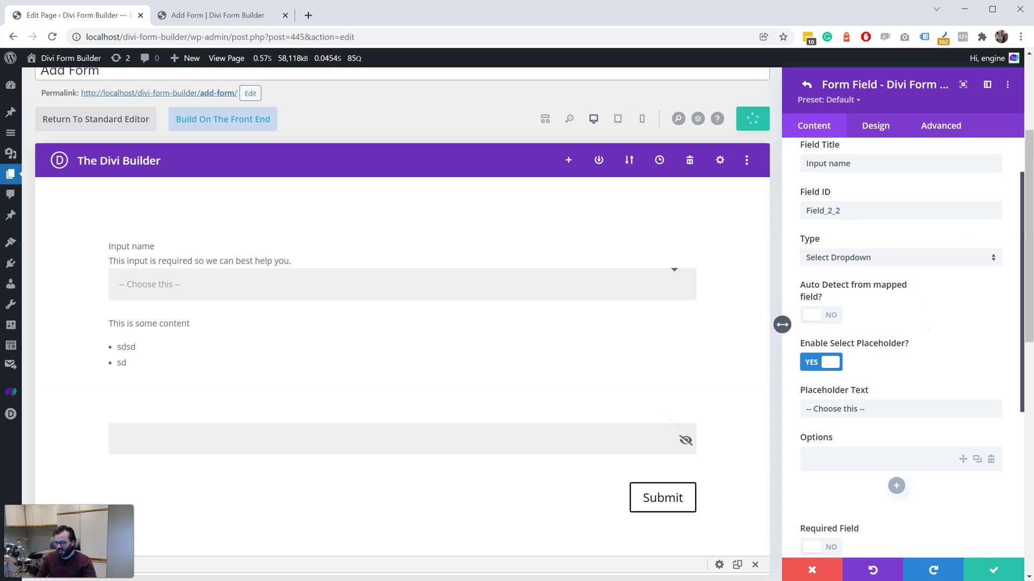
Change the Content field to a Date Field with English (United Kingdom) picker language.
click(993, 570)
scroll(910, 269, up, 1)
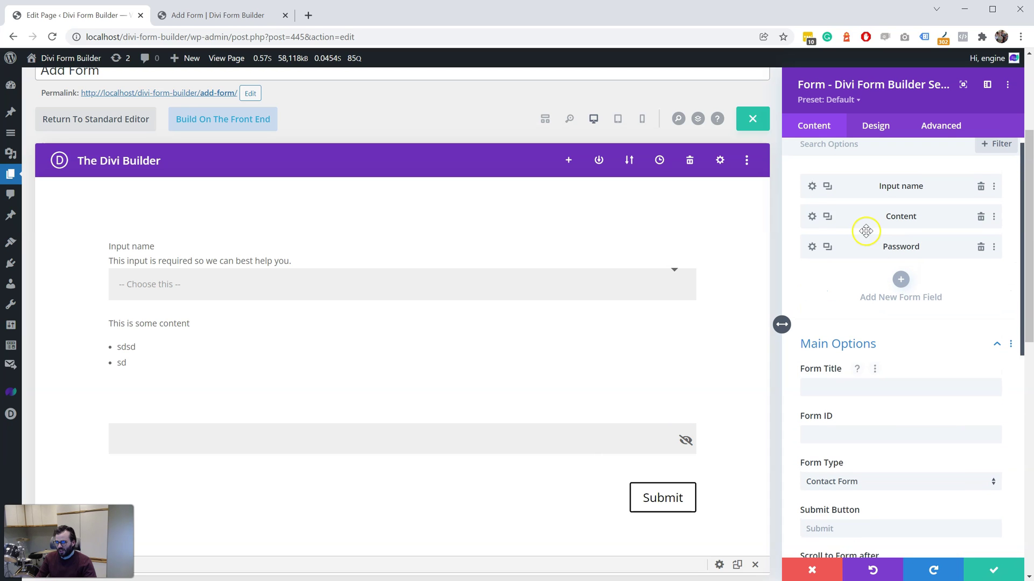
click(814, 216)
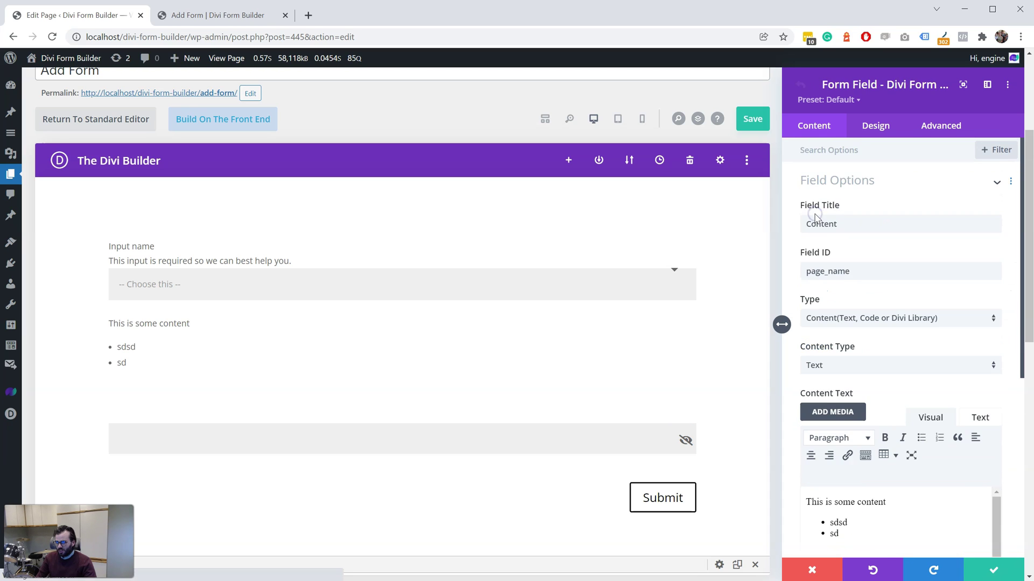
click(908, 318)
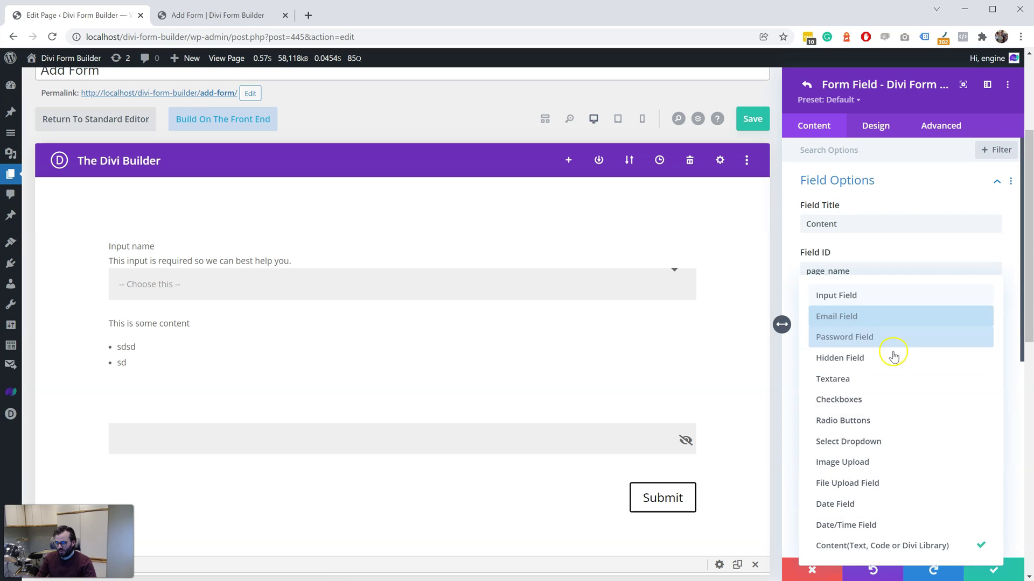
click(886, 508)
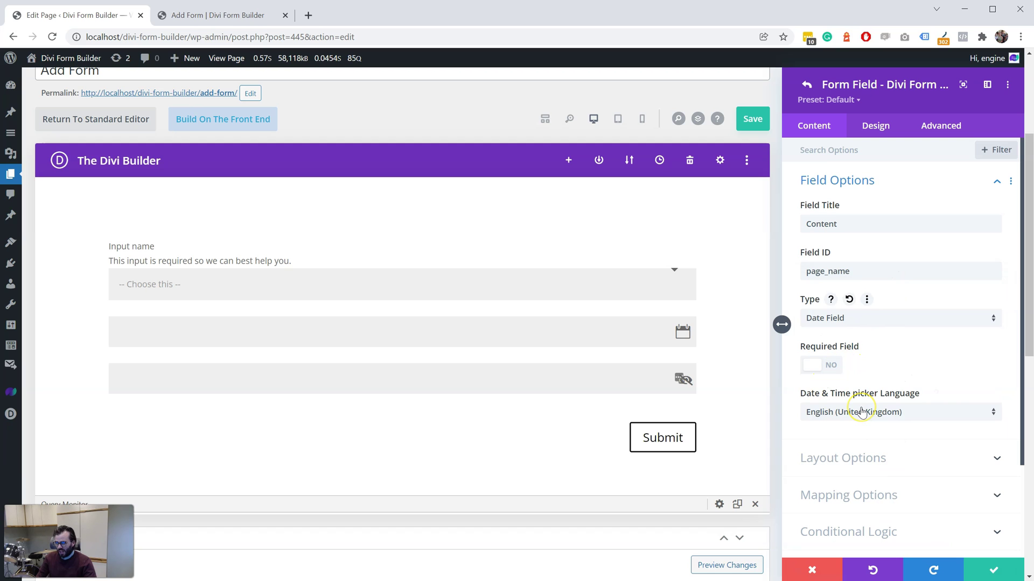
click(861, 412)
scroll(866, 350, down, 15)
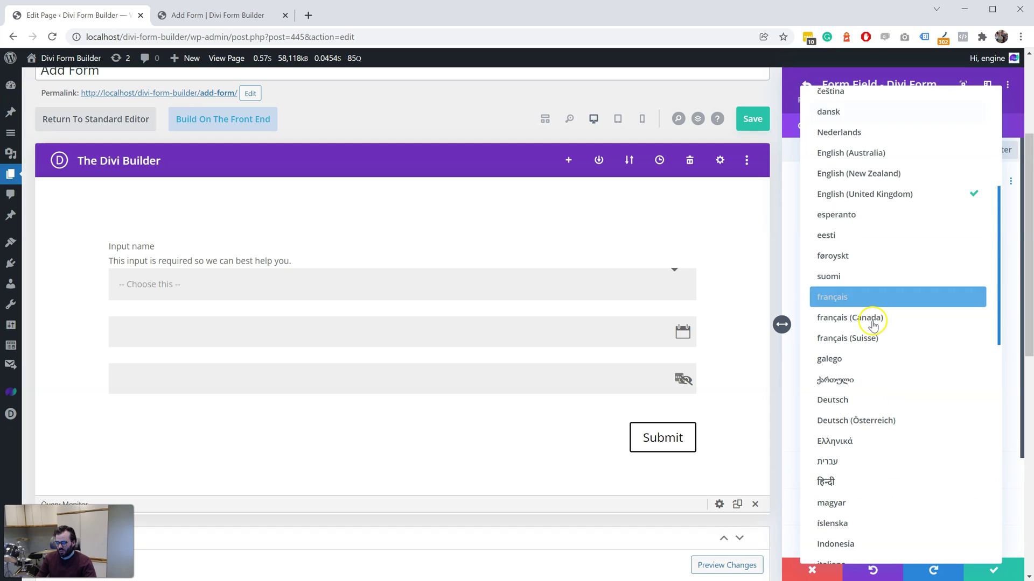
click(788, 378)
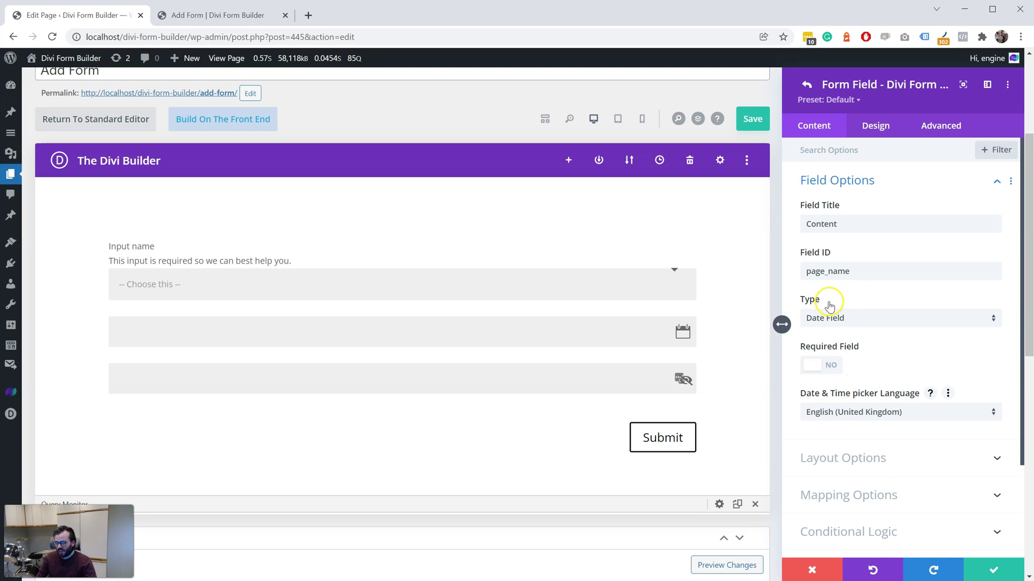
Return to the whole form's settings and scroll through its options.
click(806, 86)
scroll(898, 339, down, 5)
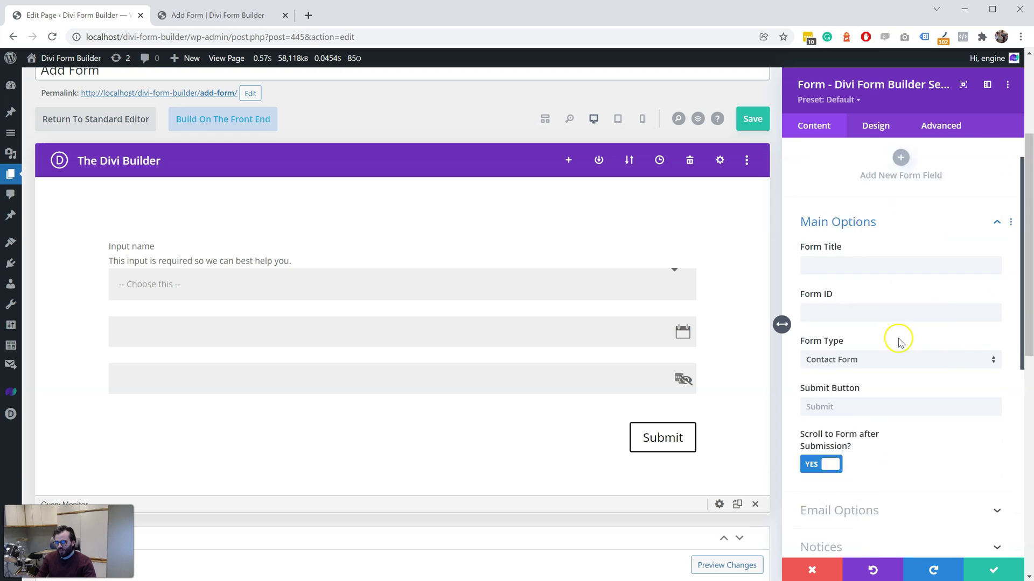
scroll(851, 387, down, 1)
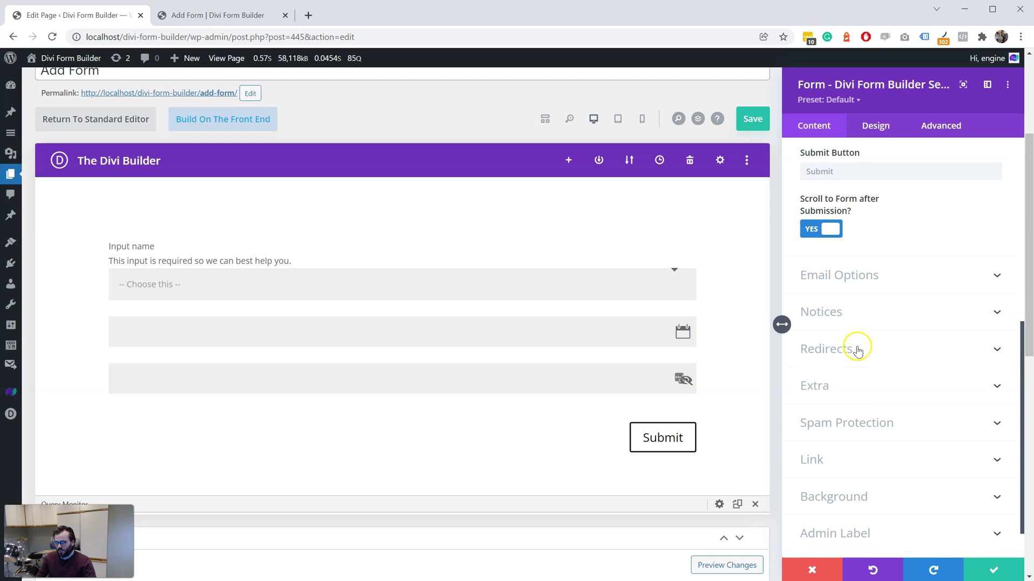
scroll(855, 347, up, 2)
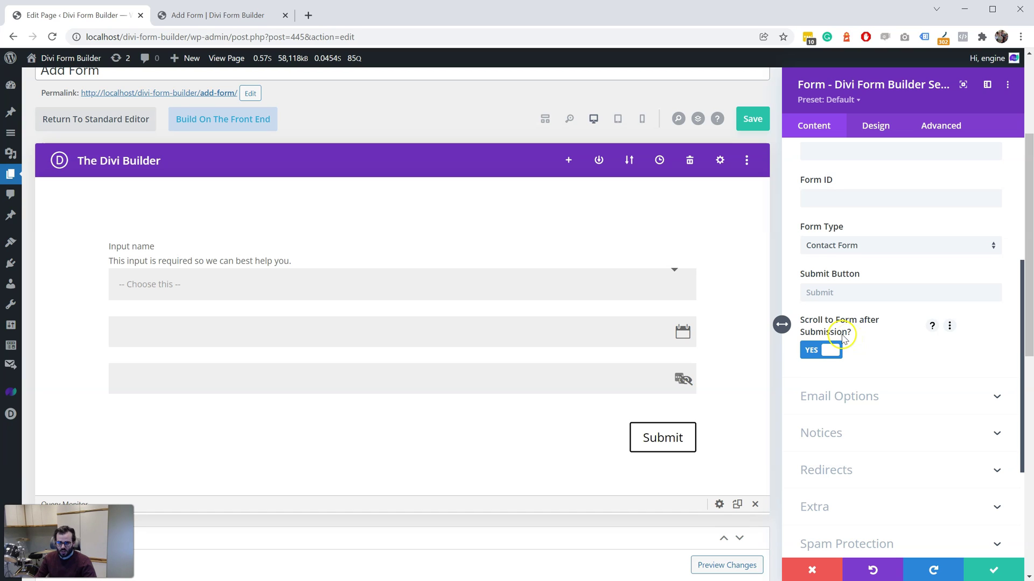
Check the live Add Form page, then return to the editor and go to All Pages.
click(226, 15)
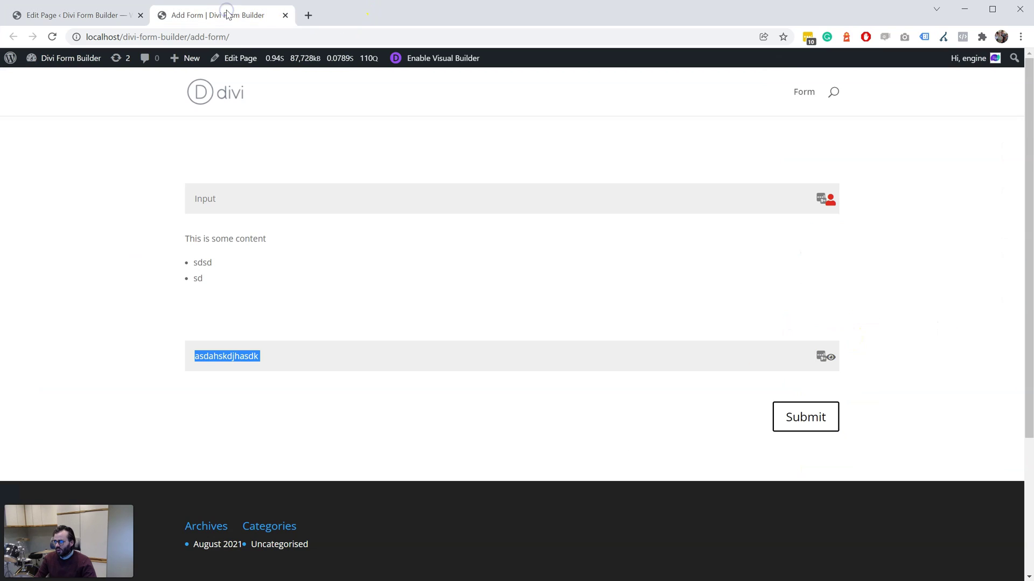
click(345, 145)
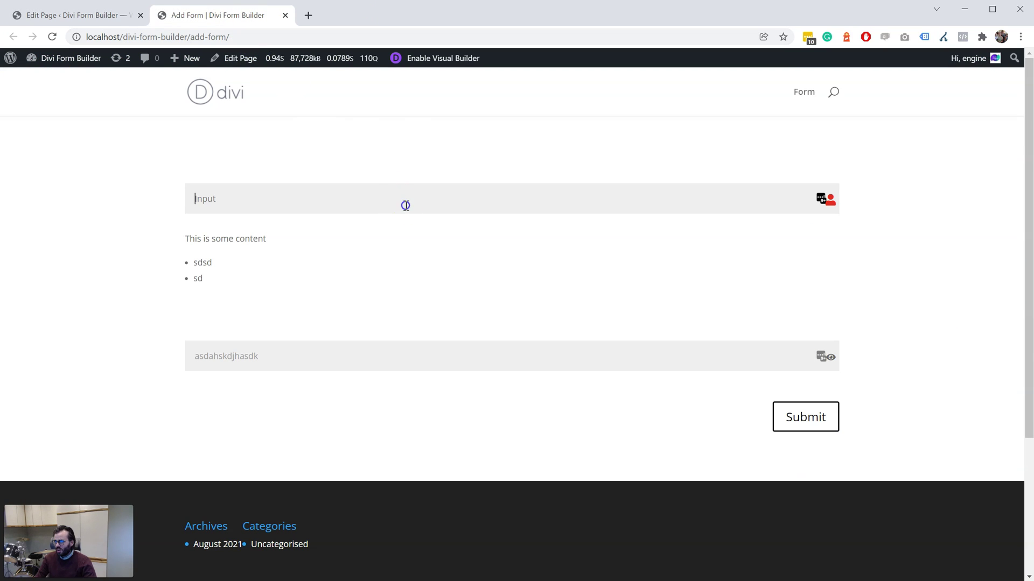
key(Tab)
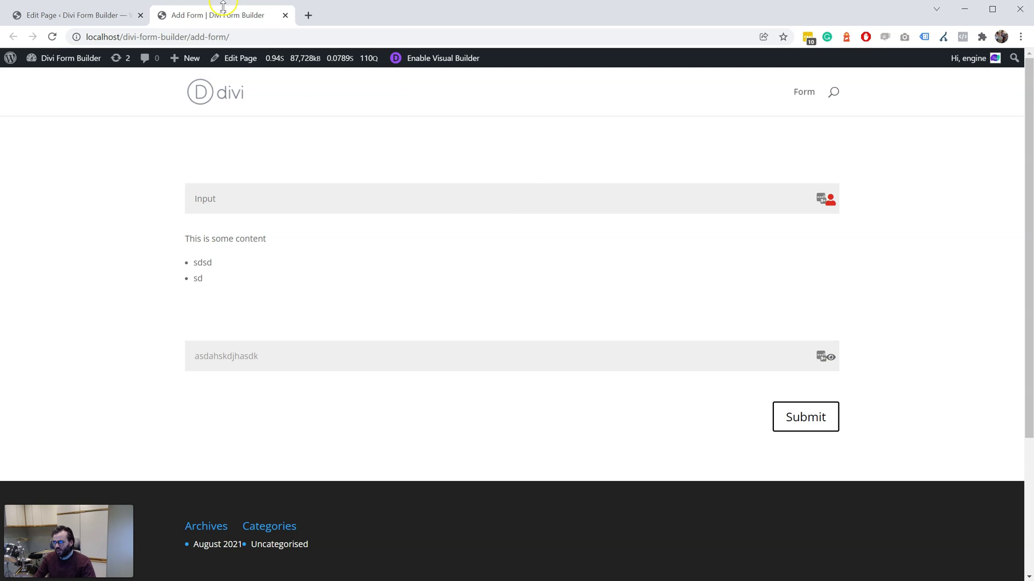
click(111, 18)
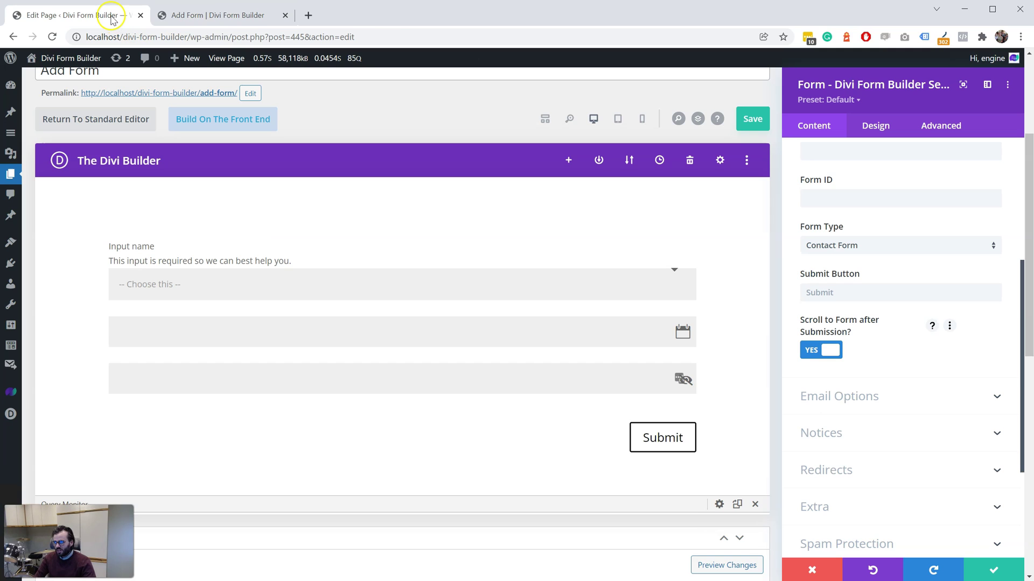
click(215, 18)
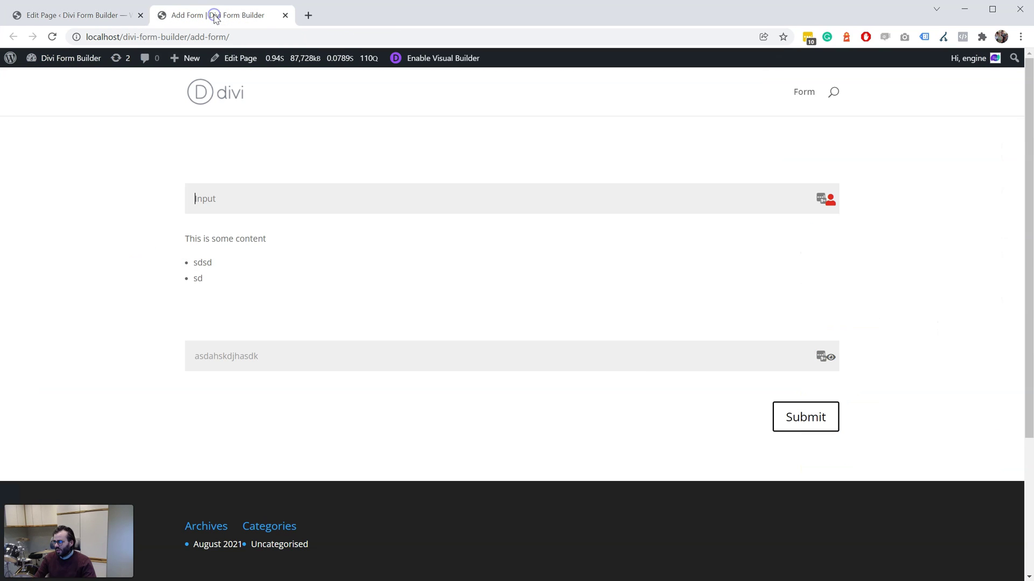
click(94, 16)
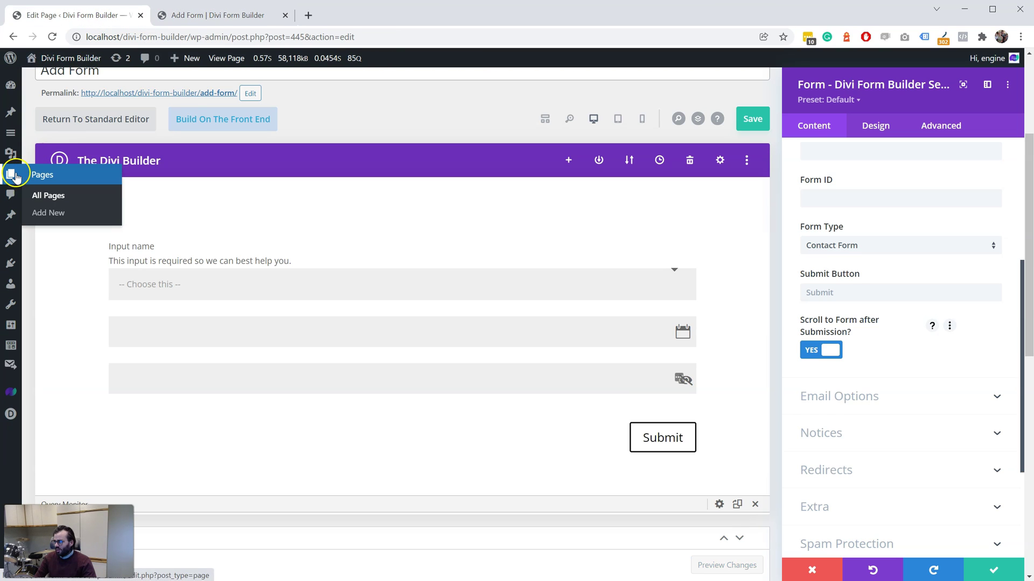
click(87, 167)
Discard the builder changes, then open Simple Form's View link in a new tab and switch to it.
click(469, 385)
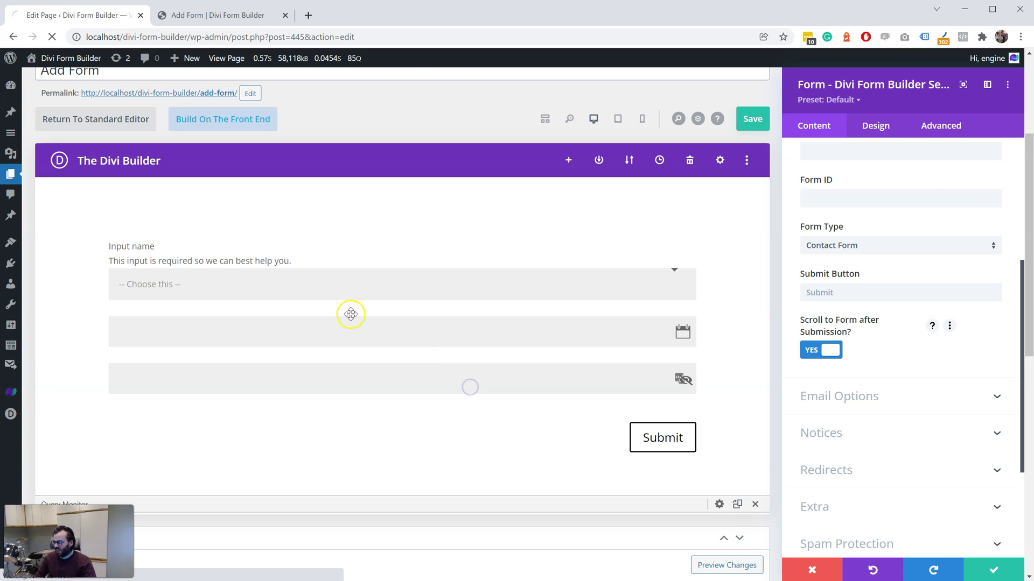
scroll(199, 345, down, 4)
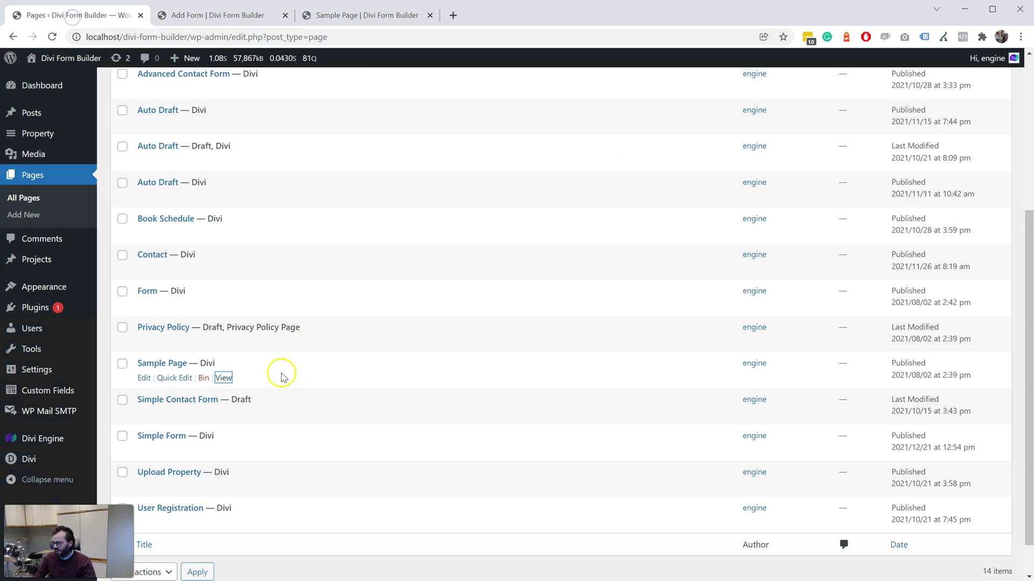
right_click(229, 451)
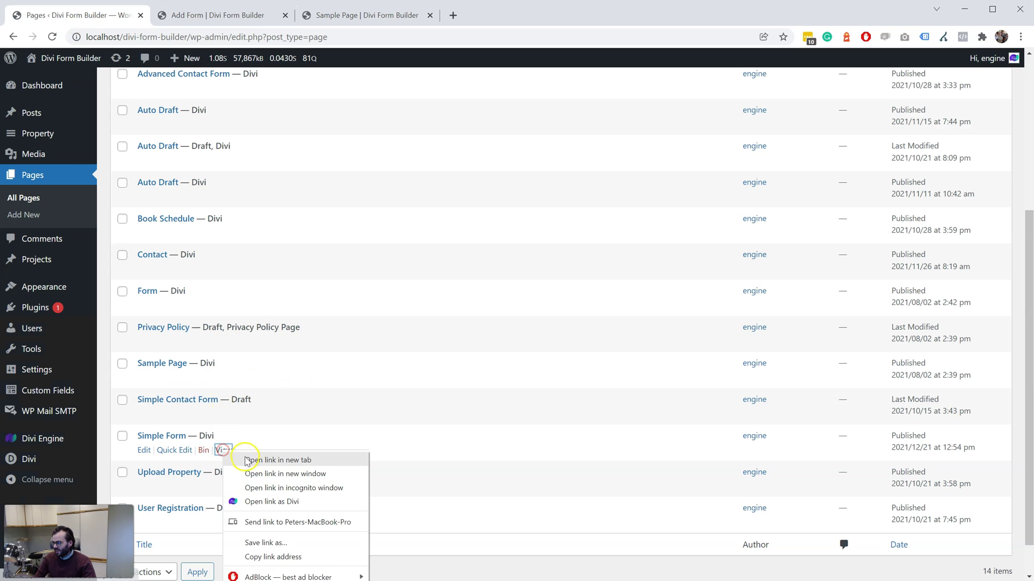
click(253, 461)
click(473, 16)
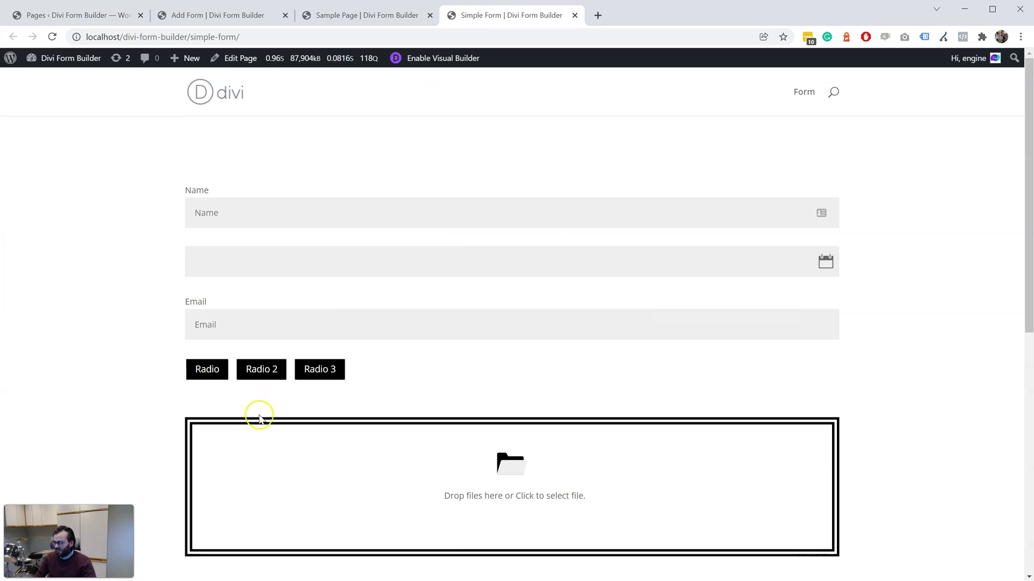
Try the Radio, Radio 2 and Radio 3 choices in turn, leaving Radio 3 checked.
click(265, 373)
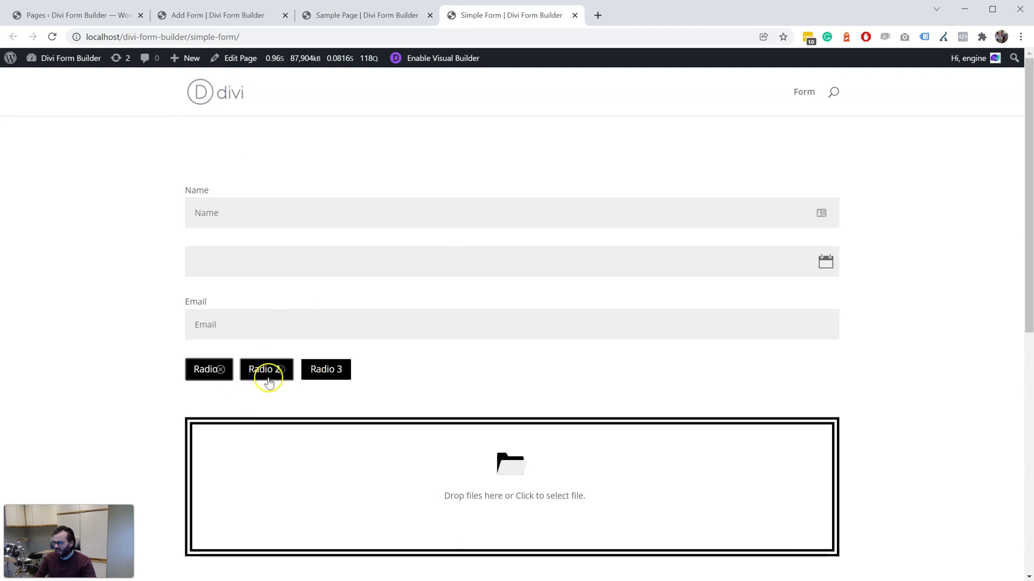
click(267, 373)
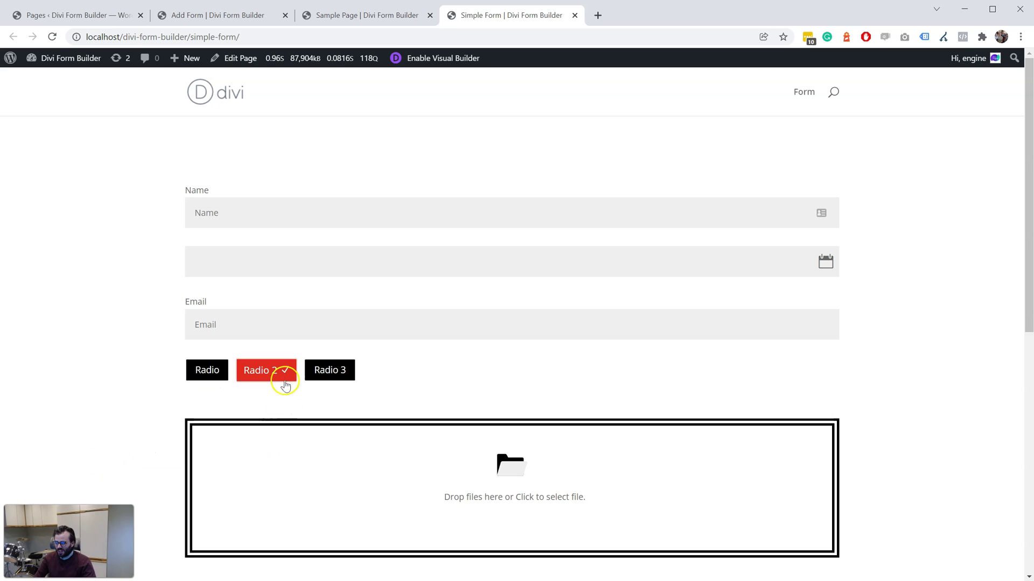
click(350, 370)
click(204, 370)
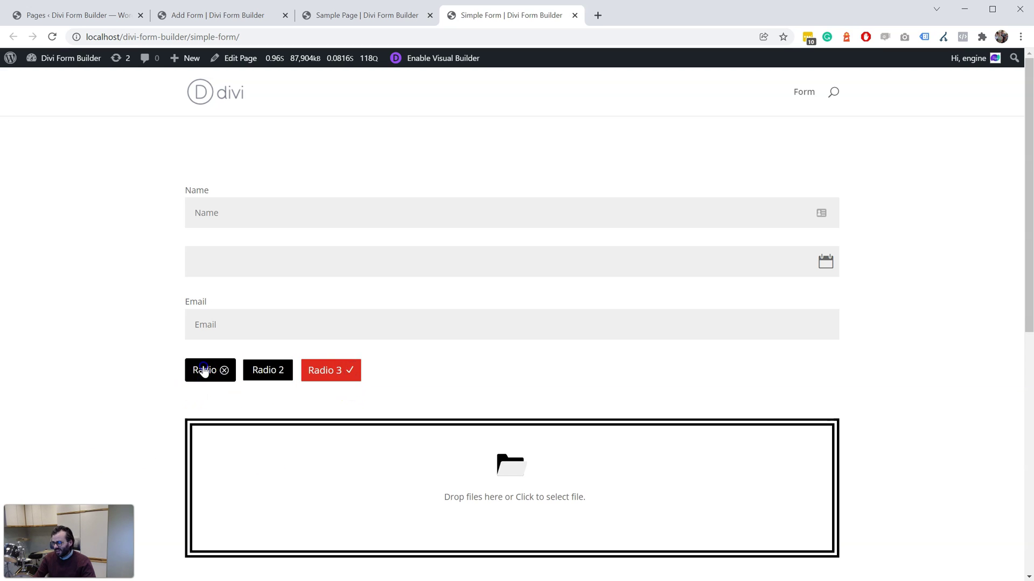
click(267, 370)
click(325, 377)
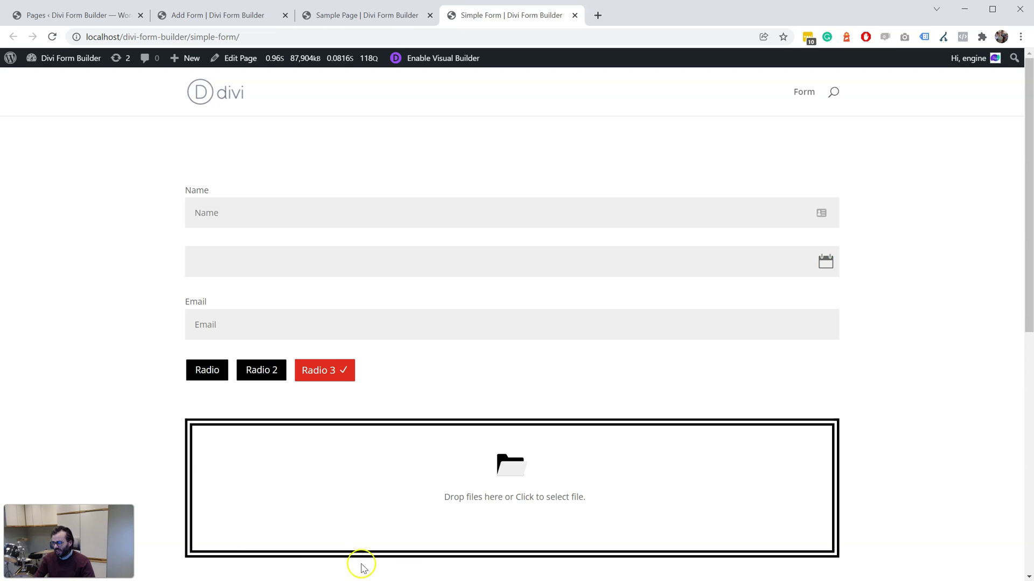
Cycle through the Sample Page, admin Pages list and Add Form tabs, ending on Add Form.
click(394, 15)
click(250, 15)
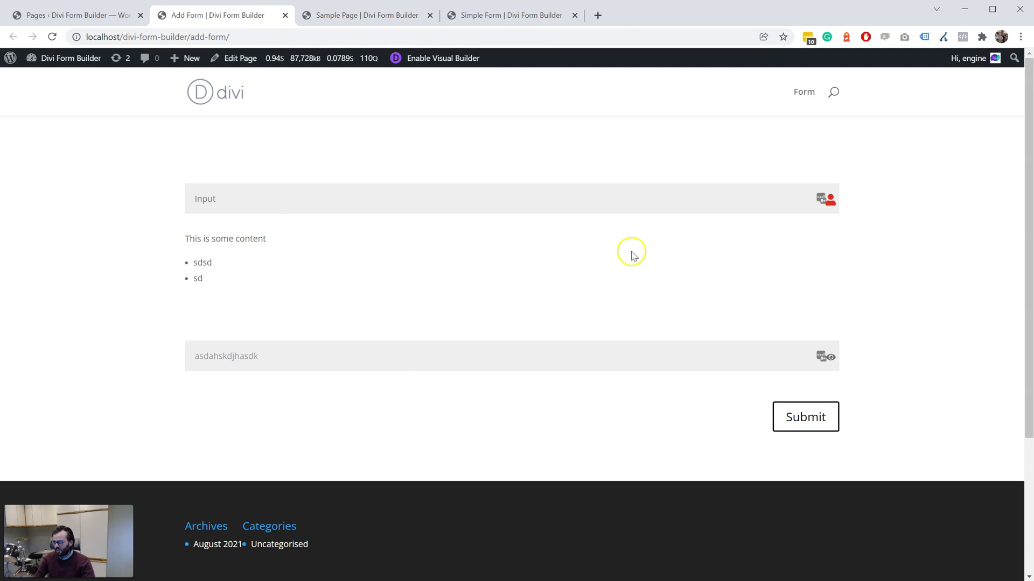
click(74, 15)
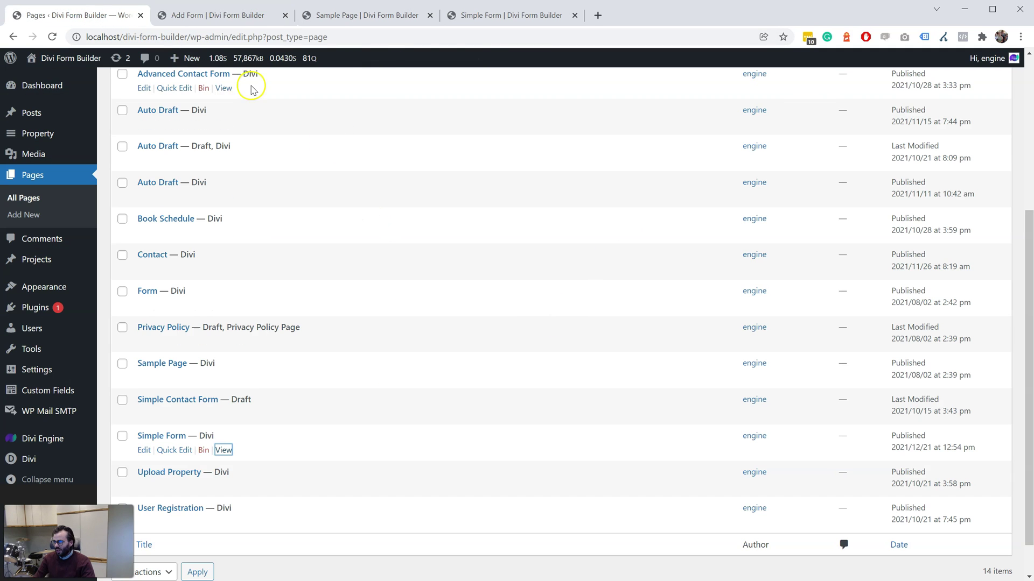
click(213, 24)
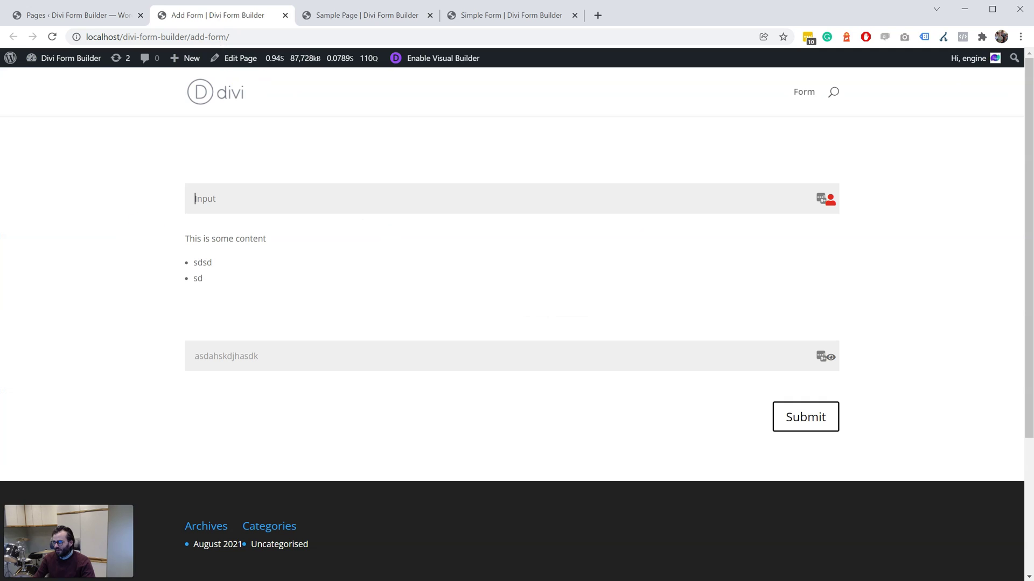